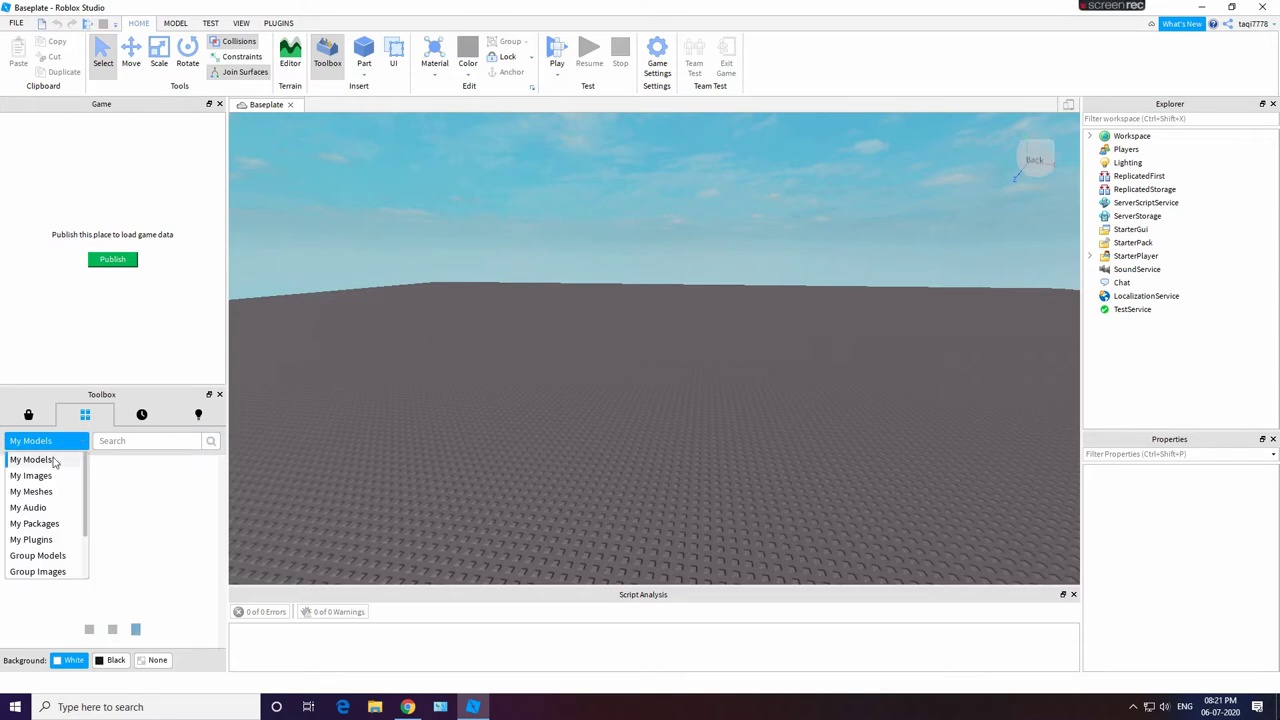
Step: Search My Models for "tycoon" and insert Zednov's Tycoon Kit into the baseplate
left_click(127, 445)
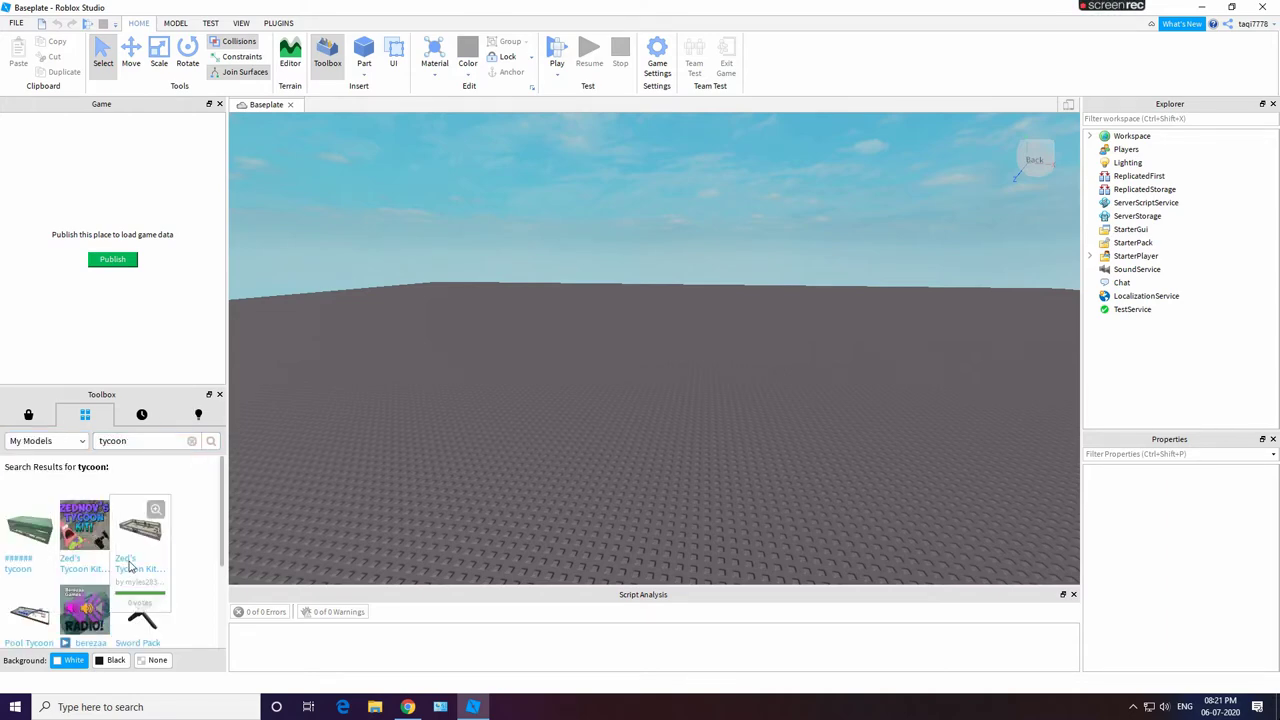
scroll(131, 561, "down", 2)
scroll(131, 561, "up", 3)
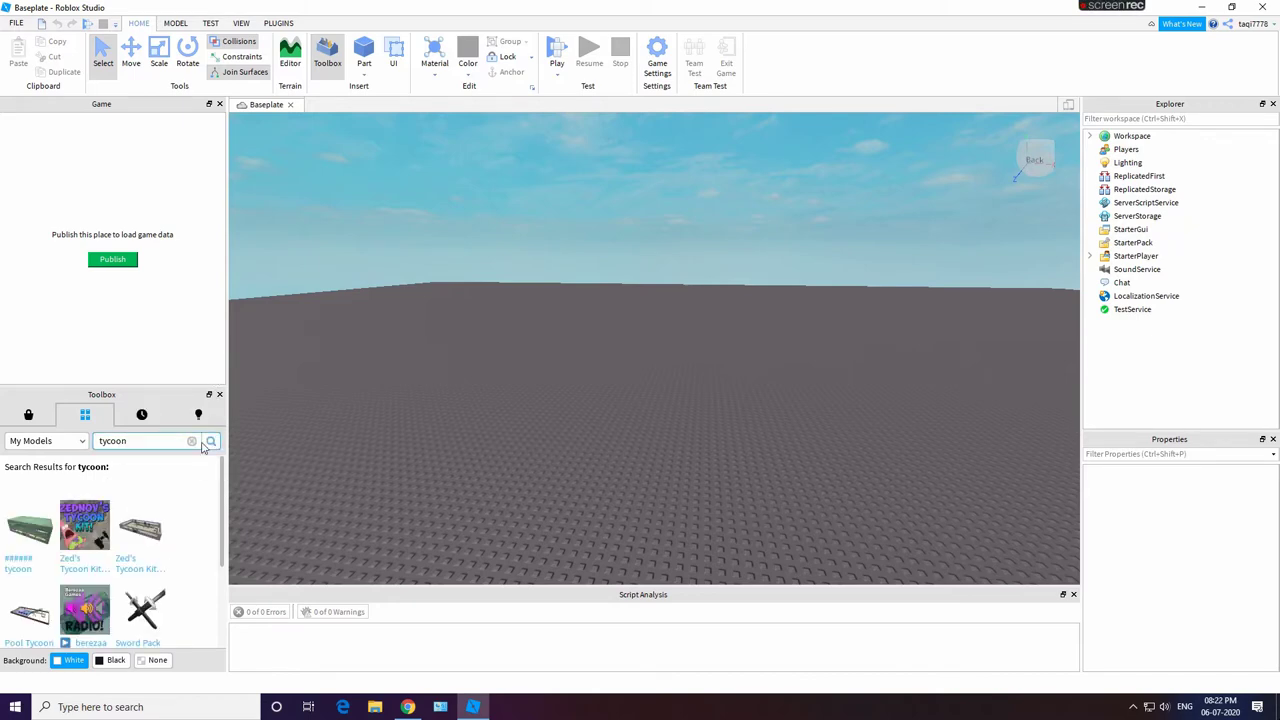
scroll(128, 561, "down", 3)
scroll(128, 561, "up", 3)
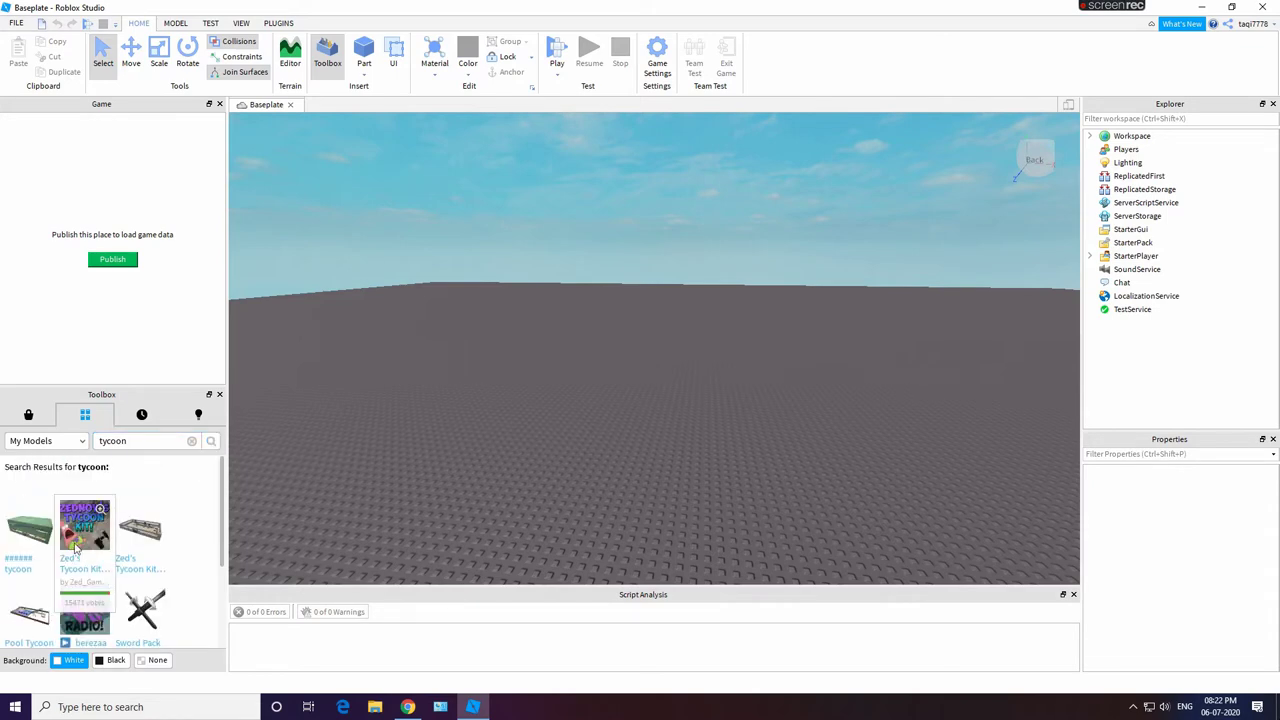
left_click(84, 525)
right_click_drag(650, 325, 650, 325)
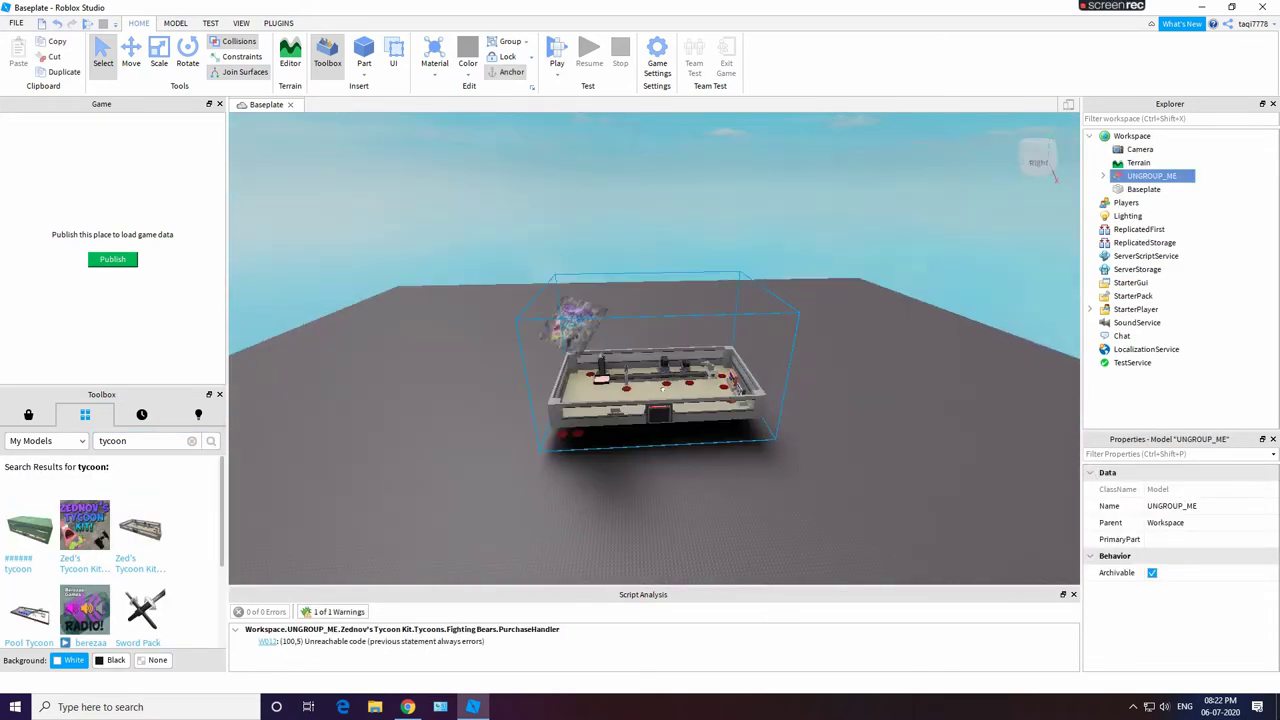
left_click(888, 371)
right_click_drag(888, 373, 861, 377)
scroll(888, 370, "up", 3)
scroll(862, 376, "down", 4)
scroll(861, 378, "down", 2)
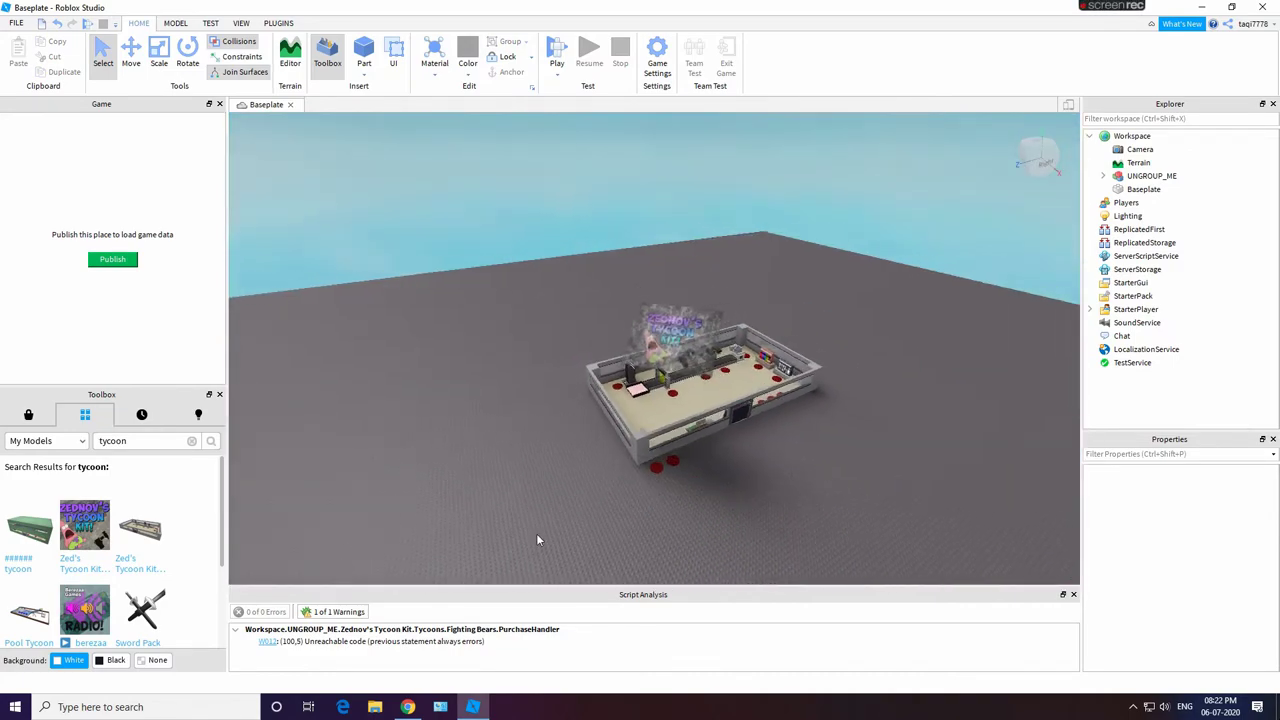
Step: Clear the model search and place Zed's Gamepass + Dev Product marketplace kit on the baseplate beside the tycoon
right_click_drag(536, 533, 536, 533)
left_click(184, 443)
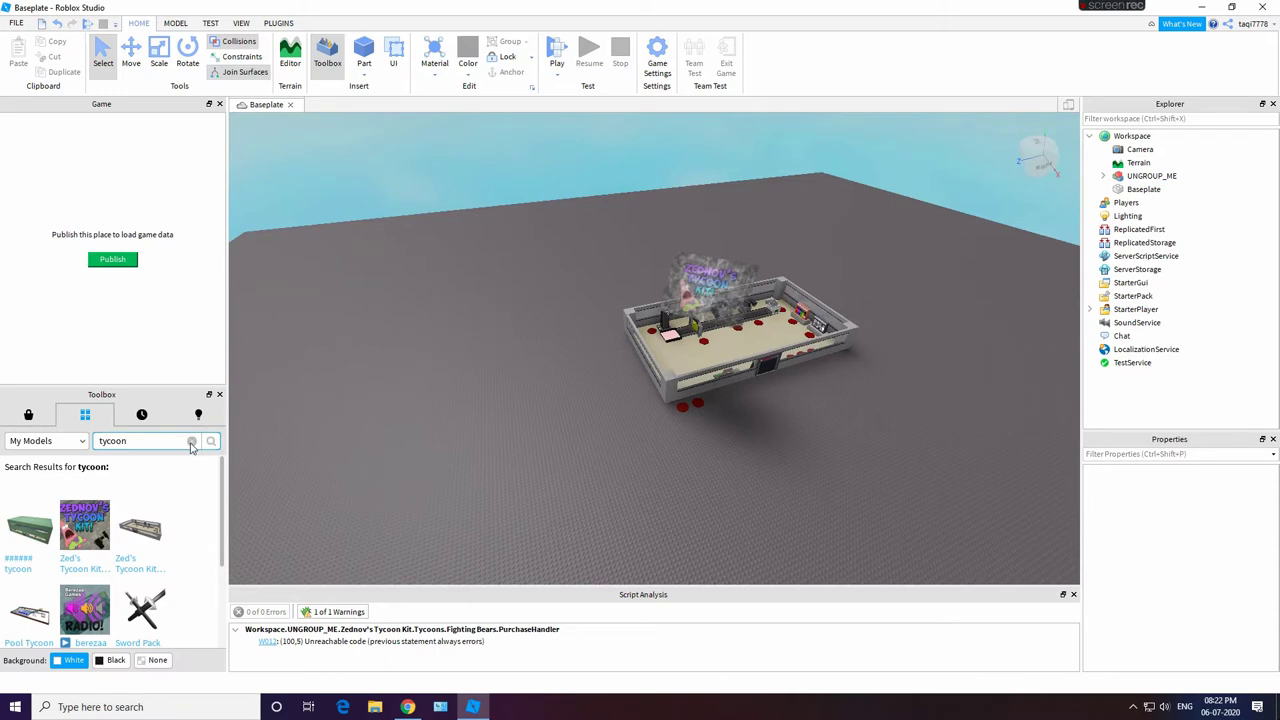
left_click(191, 442)
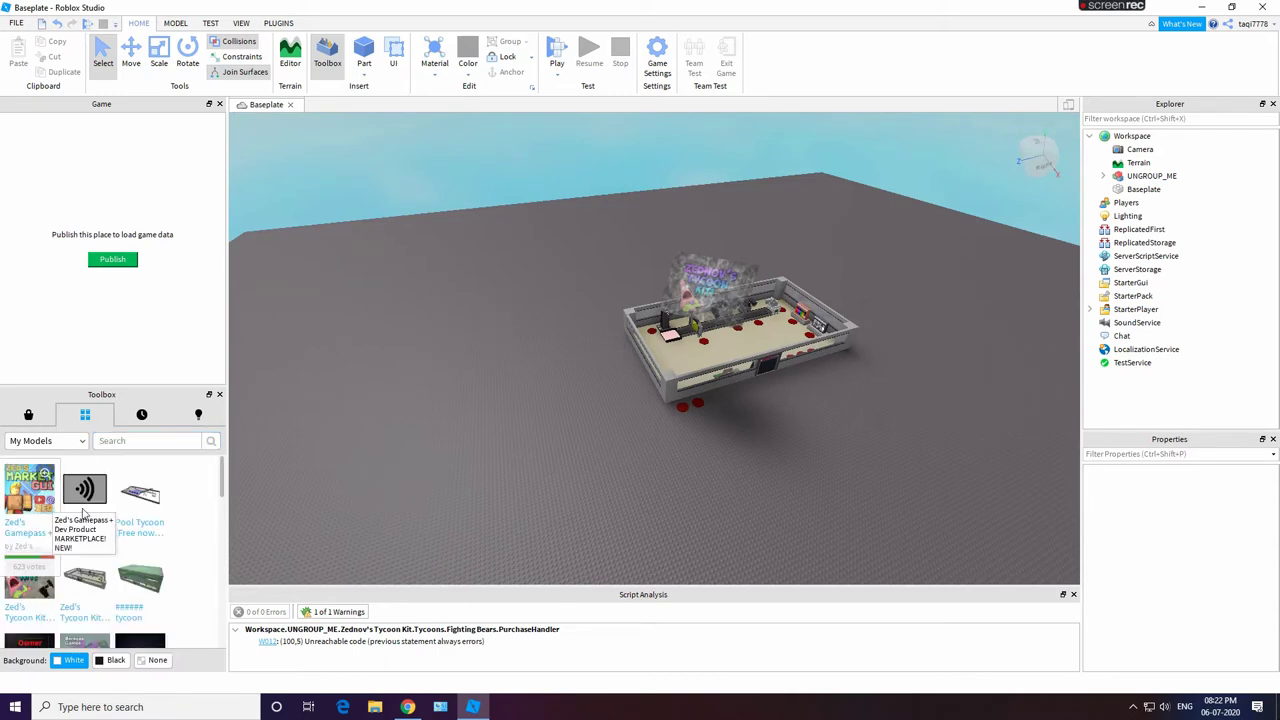
left_click_drag(30, 490, 626, 403)
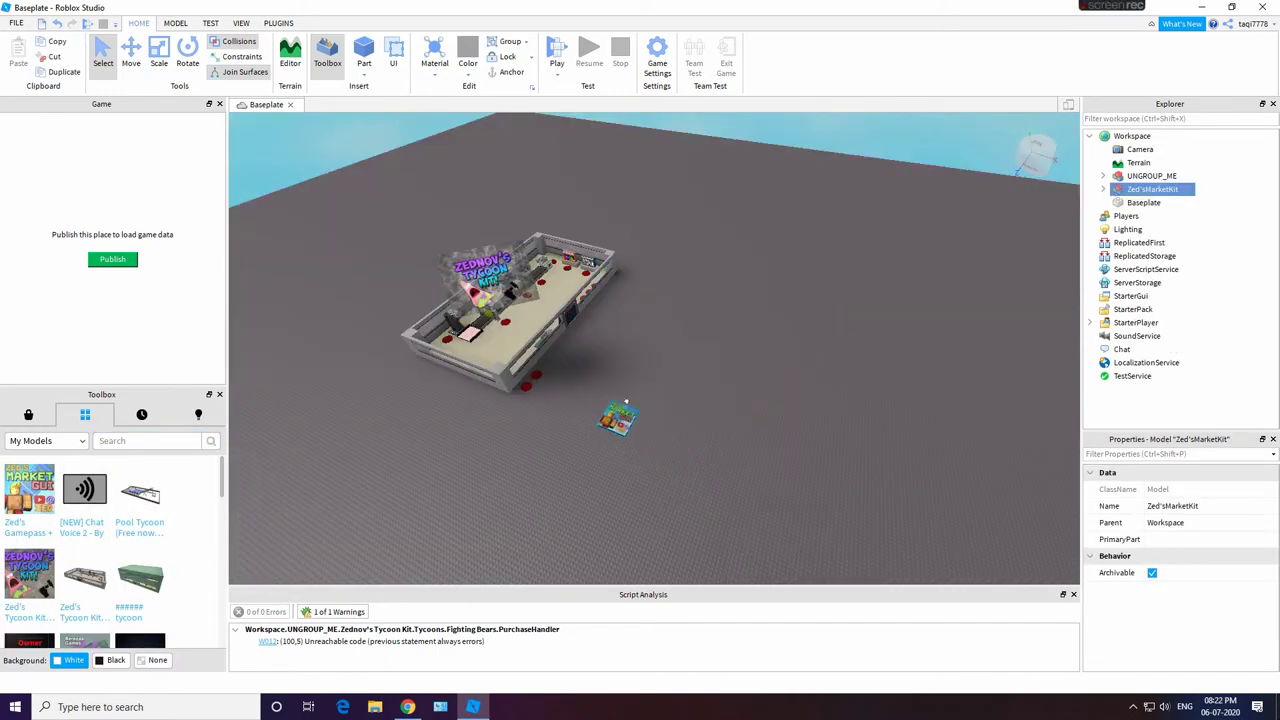
scroll(626, 403, "up", 5)
scroll(1025, 241, "down", 2)
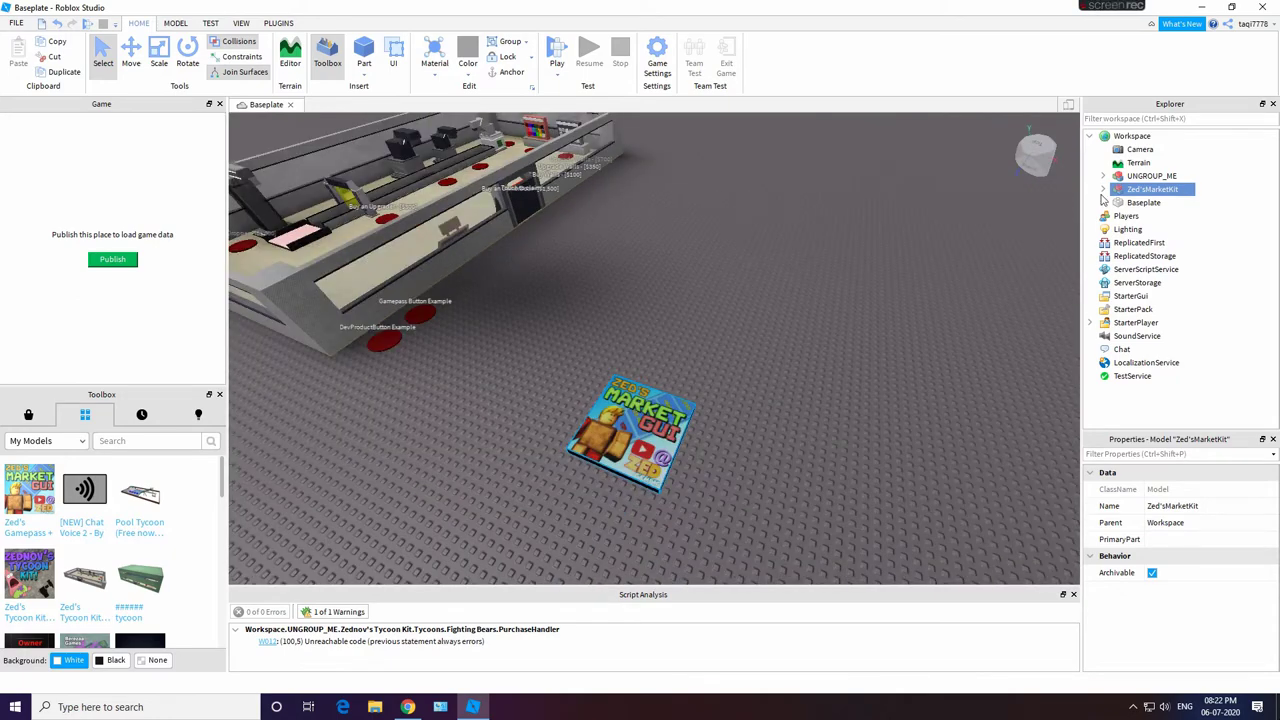
Step: Move Zed'sMarket from the market kit into StarterGui and the DevProductsandGamepass script into ServerScriptService
left_click(1103, 189)
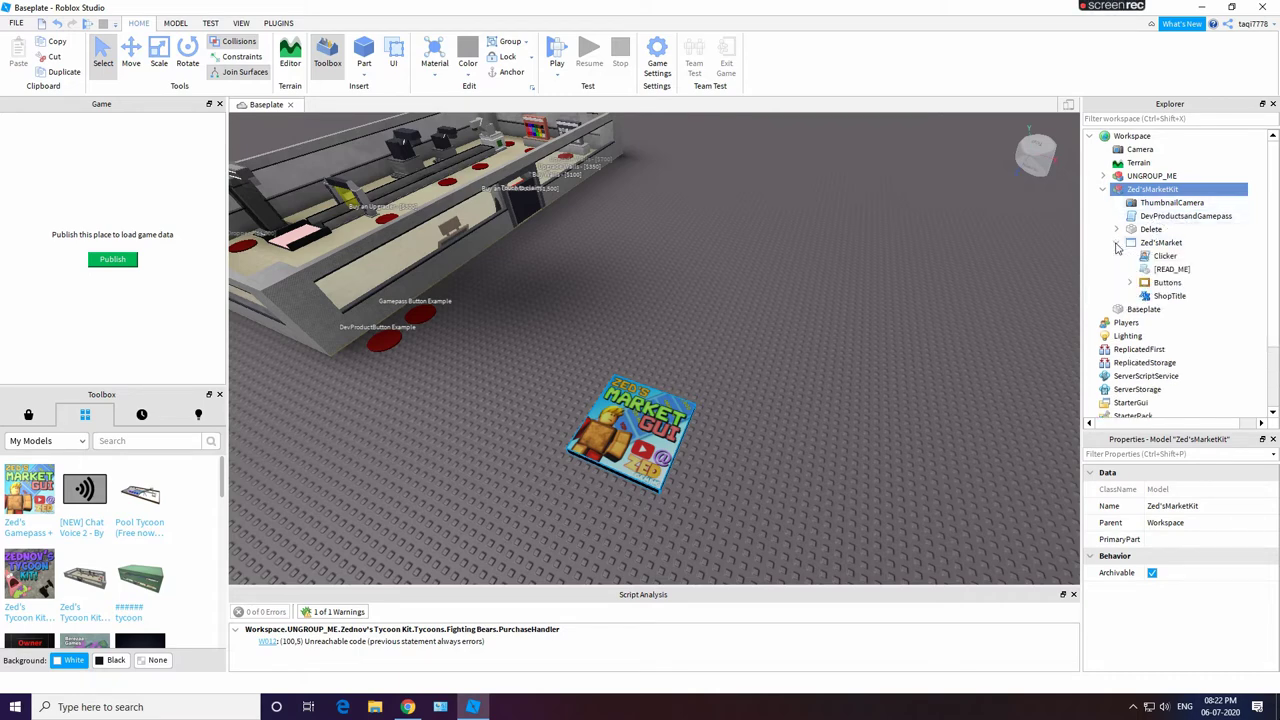
left_click_drag(1158, 243, 1132, 349)
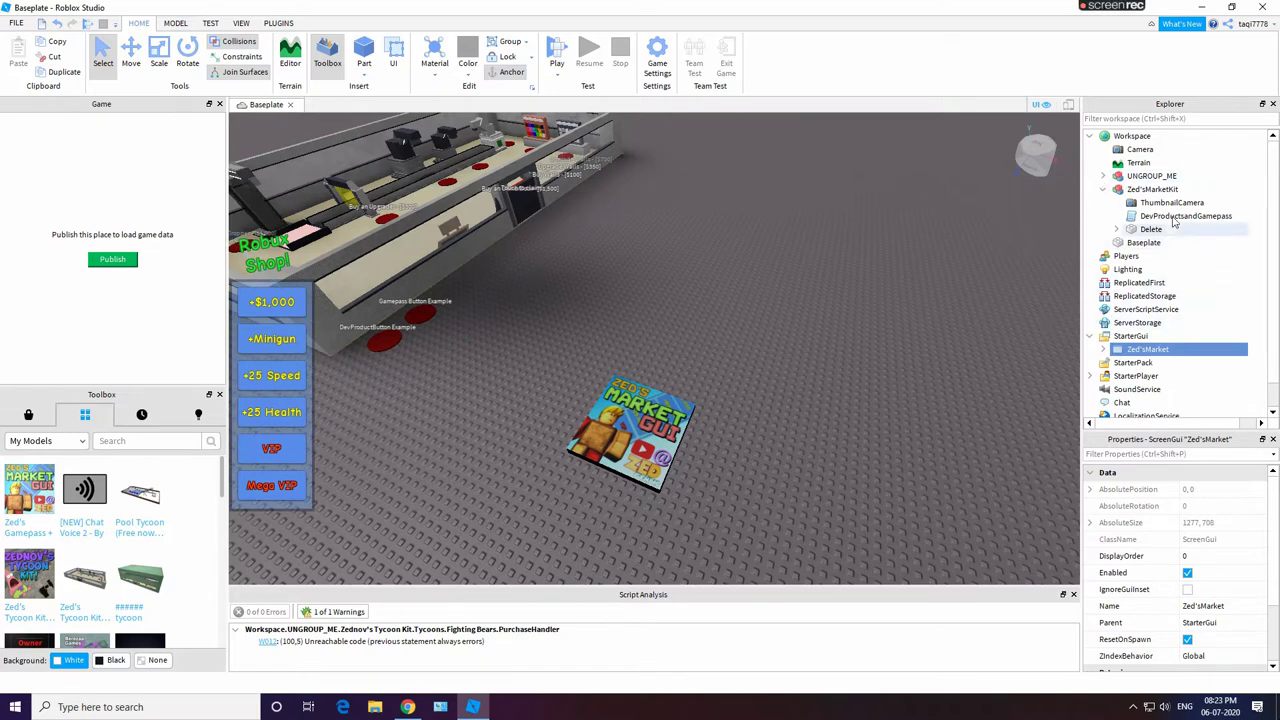
left_click_drag(1185, 216, 1135, 309)
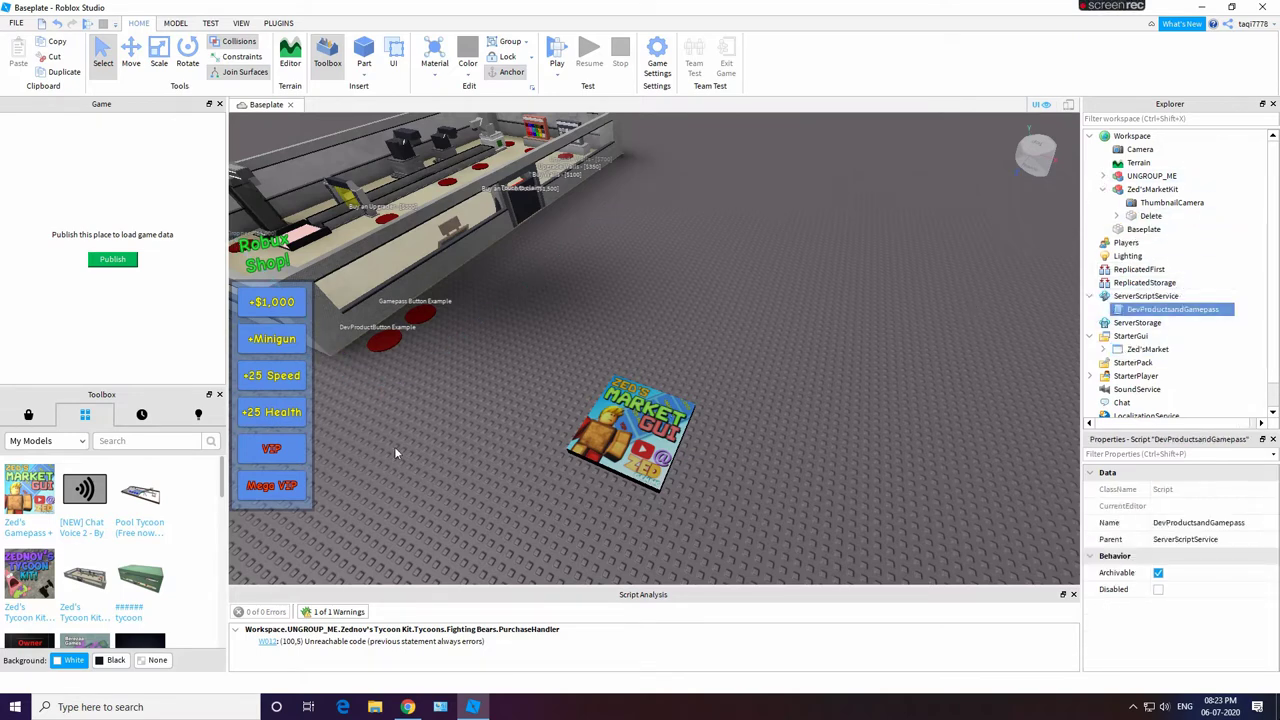
Step: Examine which shop entry each DEV_PRODUCT_ID and GAMEPASS_ID button in Zed'sMarket corresponds to
scroll(1170, 300, "down", 1)
left_click(1103, 322)
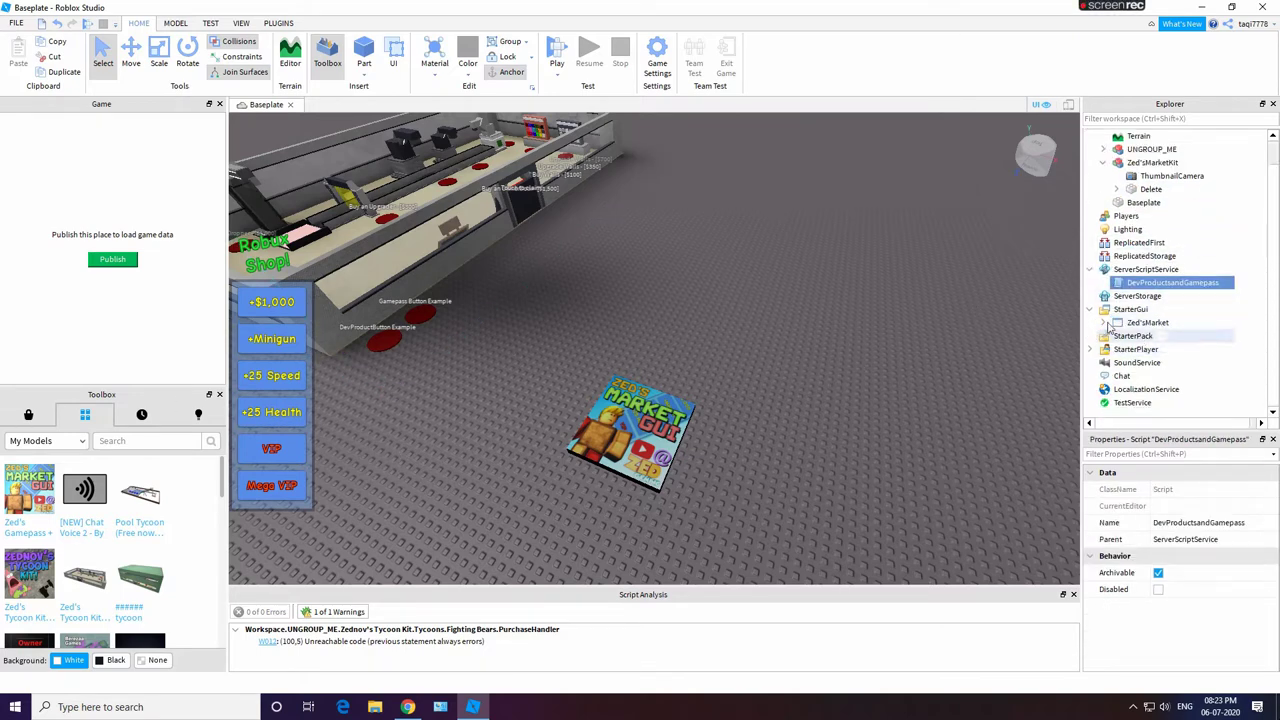
scroll(1108, 337, "down", 1)
left_click(1117, 322)
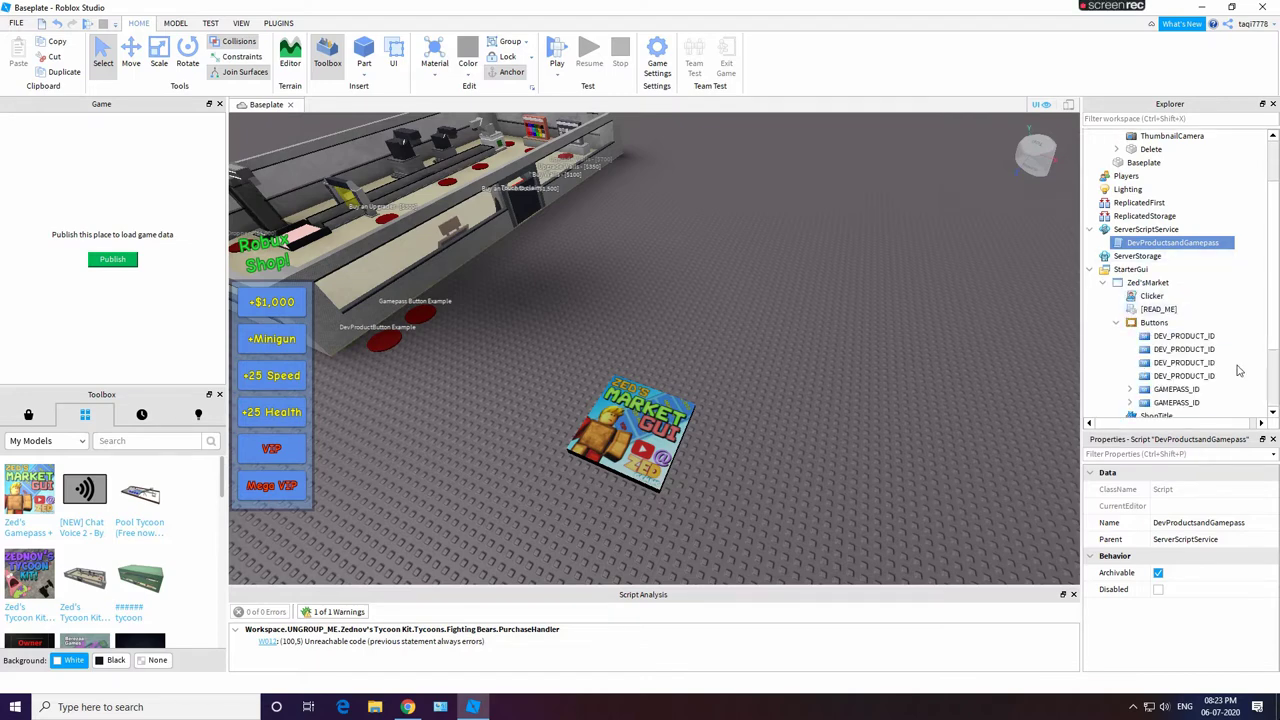
scroll(1170, 309, "down", 1)
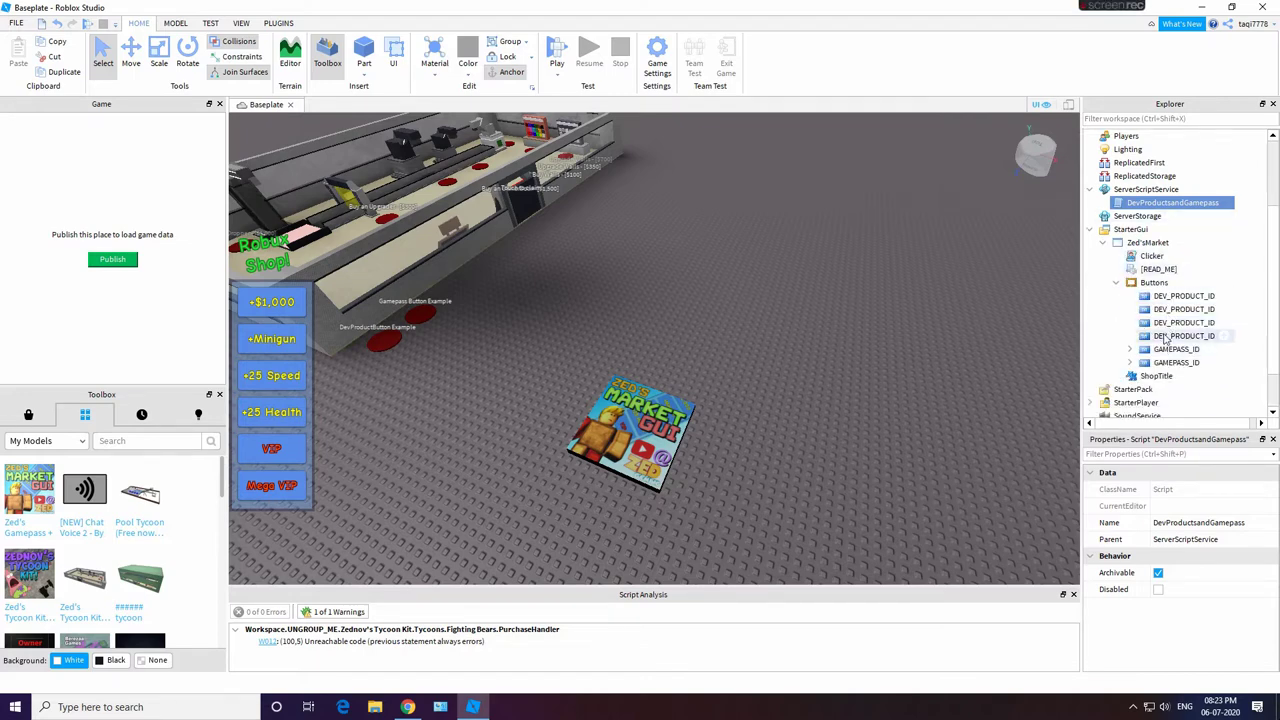
left_click(1166, 297)
left_click(1138, 310)
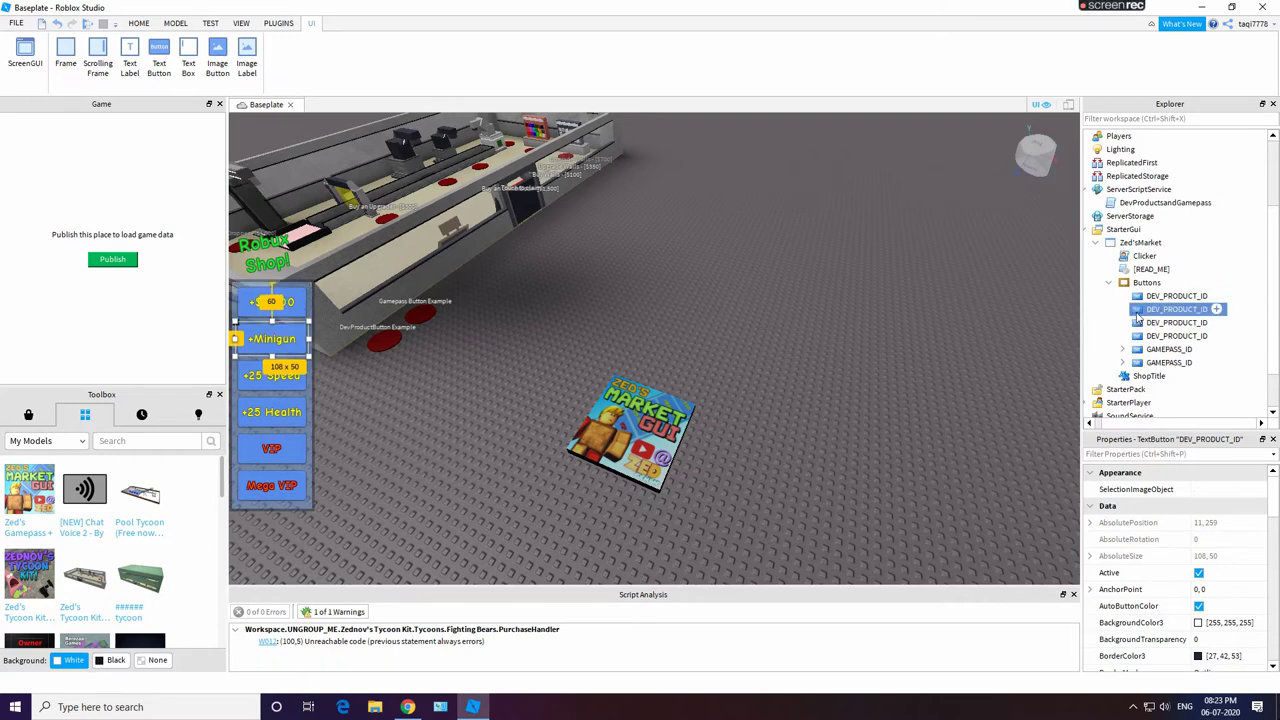
left_click(1145, 322)
left_click(1158, 337)
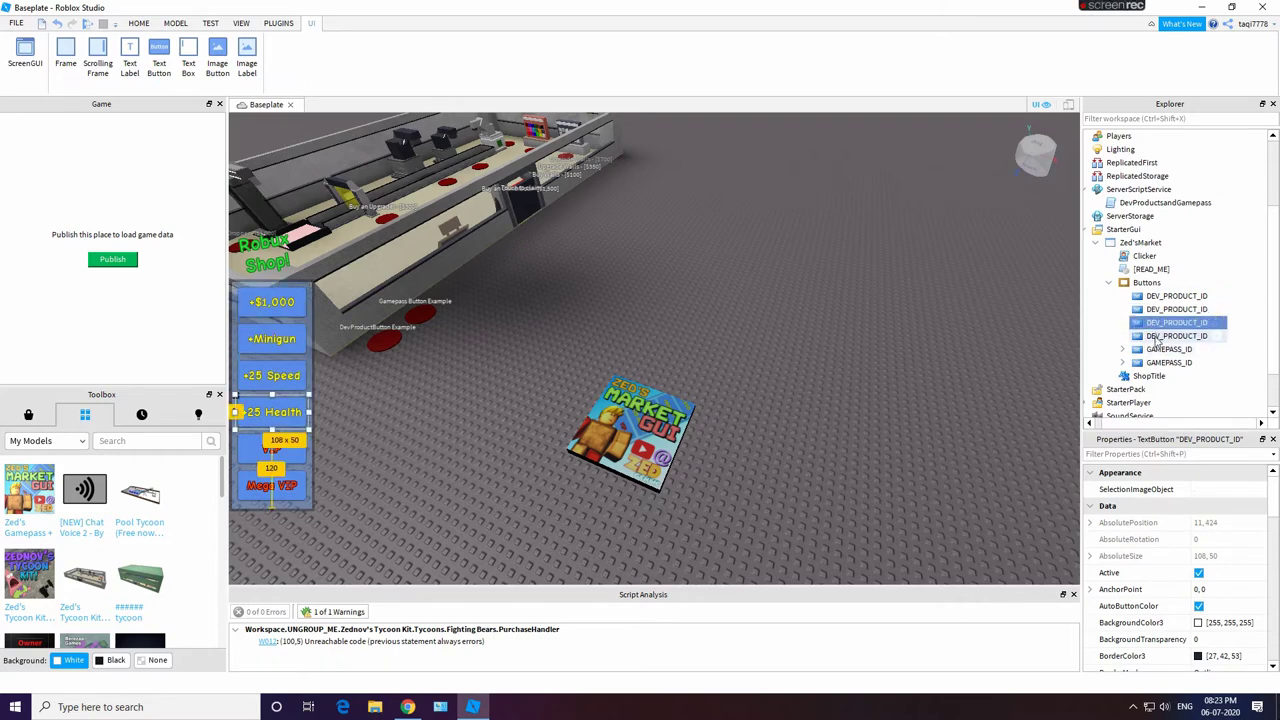
left_click(1160, 349)
left_click(1160, 362)
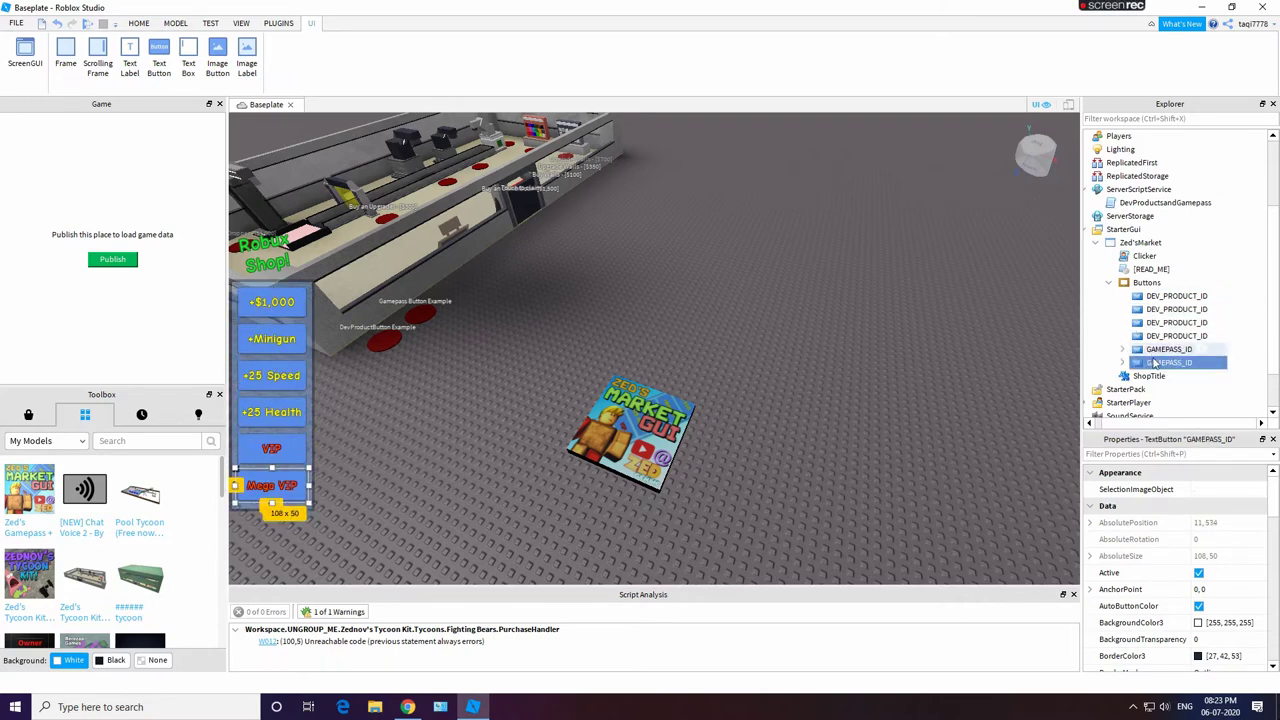
left_click(742, 367)
left_click(1167, 296)
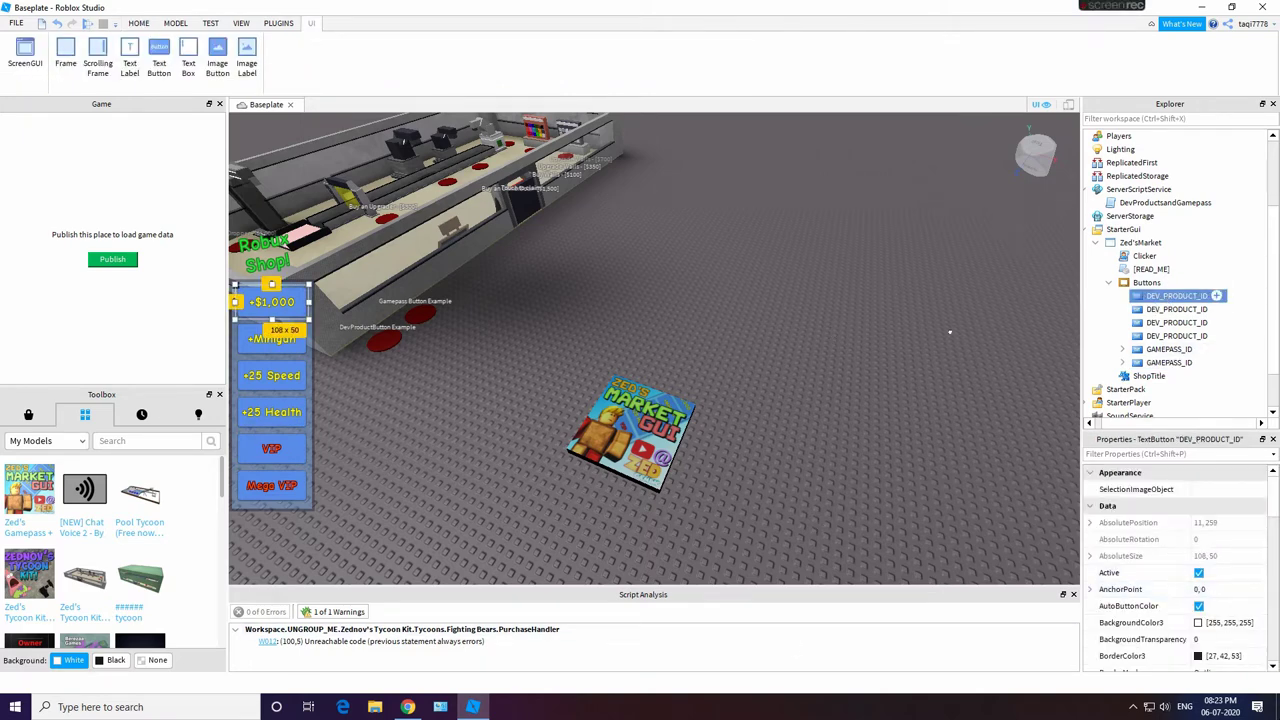
left_click(846, 226)
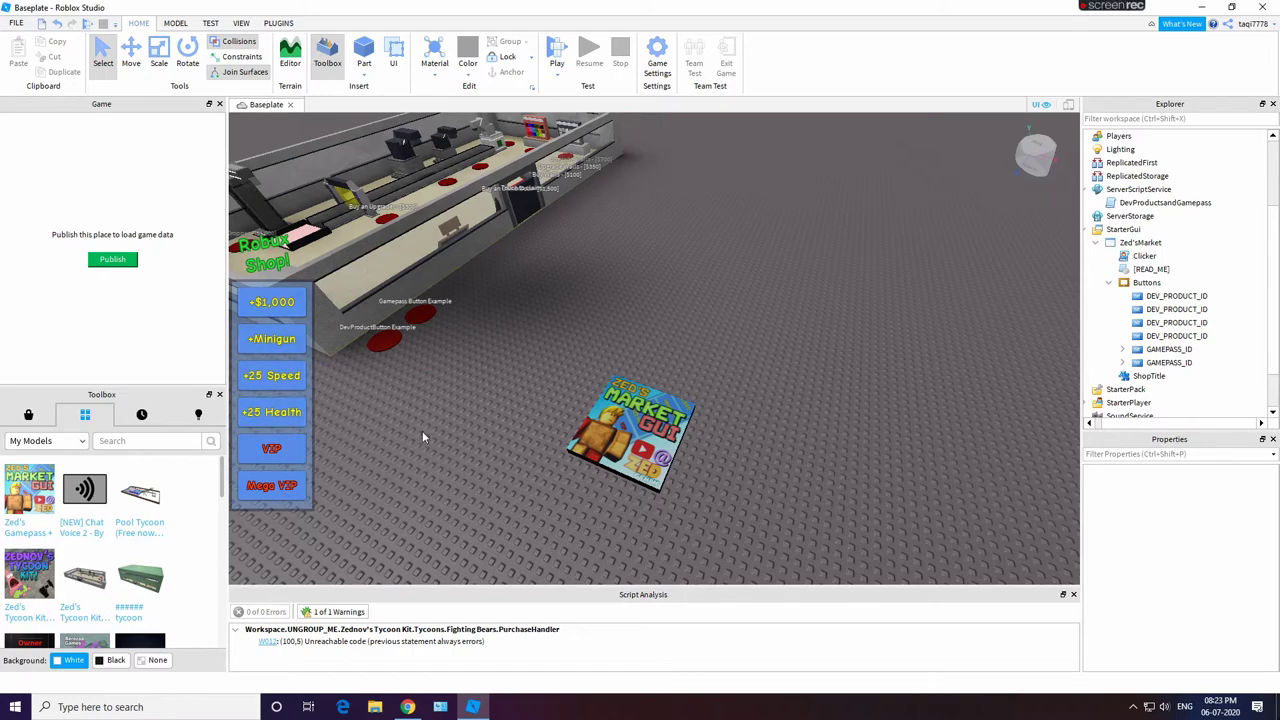
Step: Switch to Chrome and open the Roblox Develop page
left_click(414, 708)
left_click(292, 10)
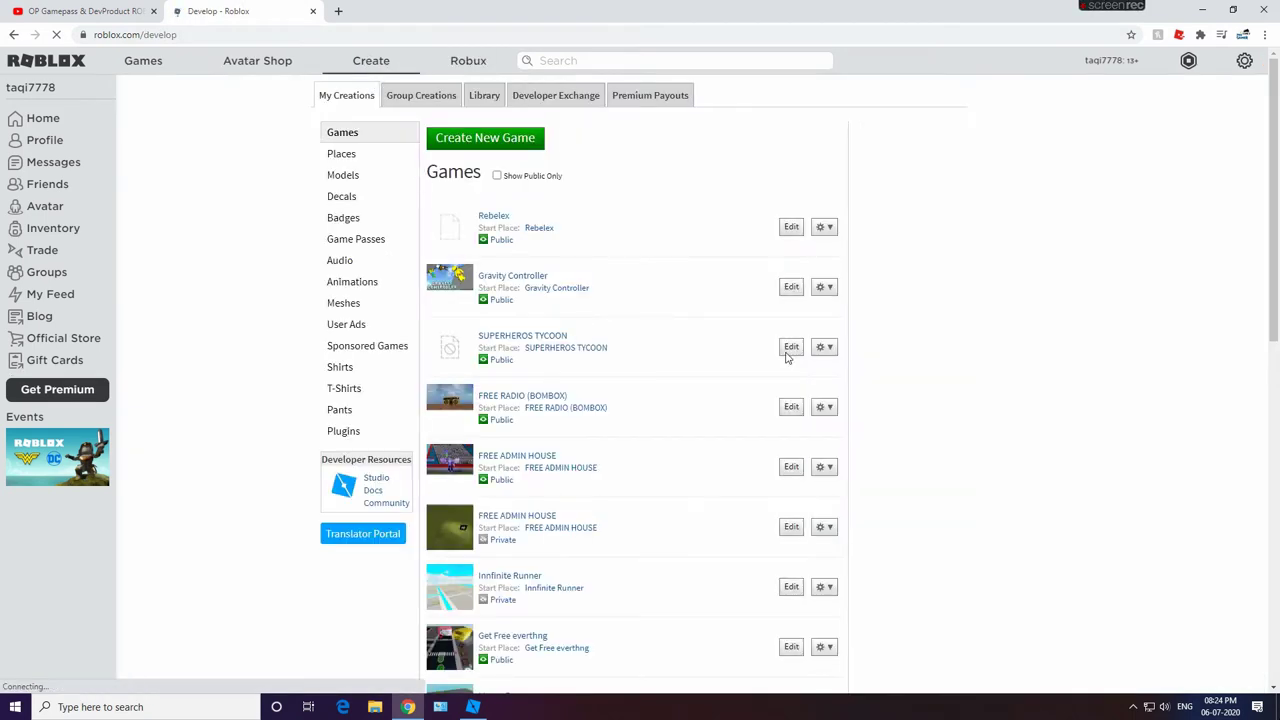
Step: Switch back to Roblox Studio and publish the place as a new game named Test
left_click(473, 707)
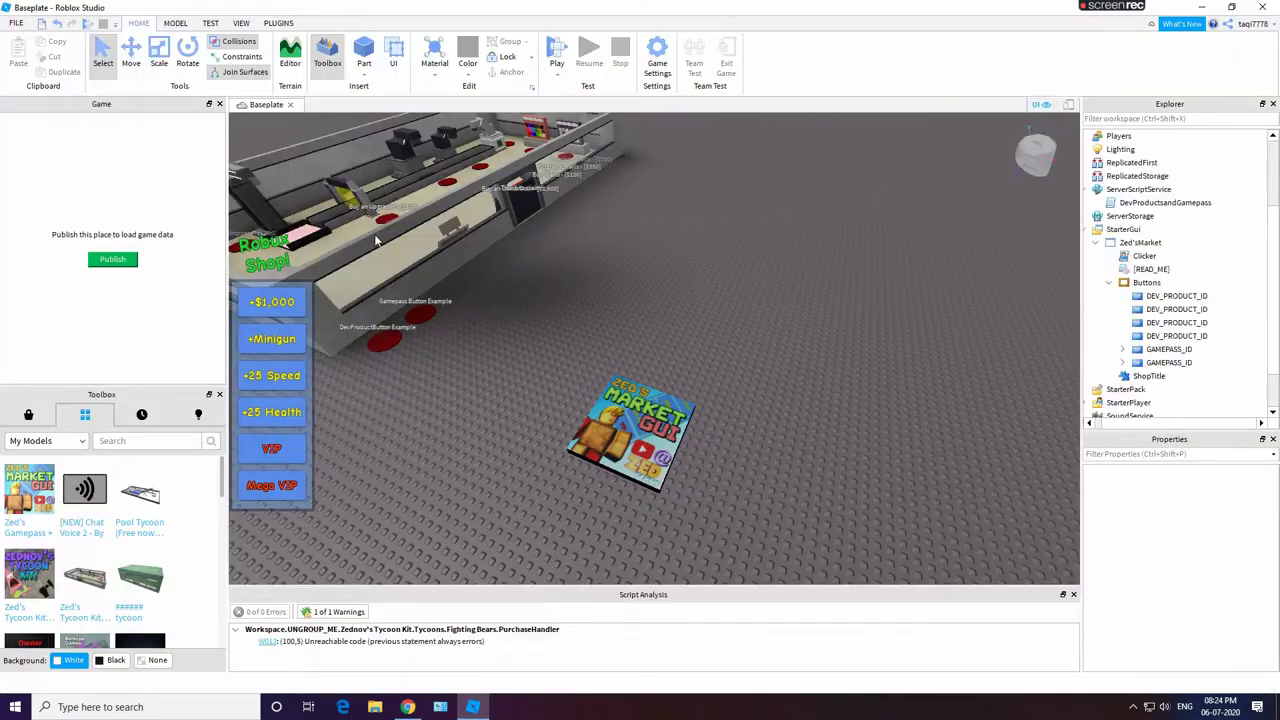
left_click(17, 22)
left_click(60, 178)
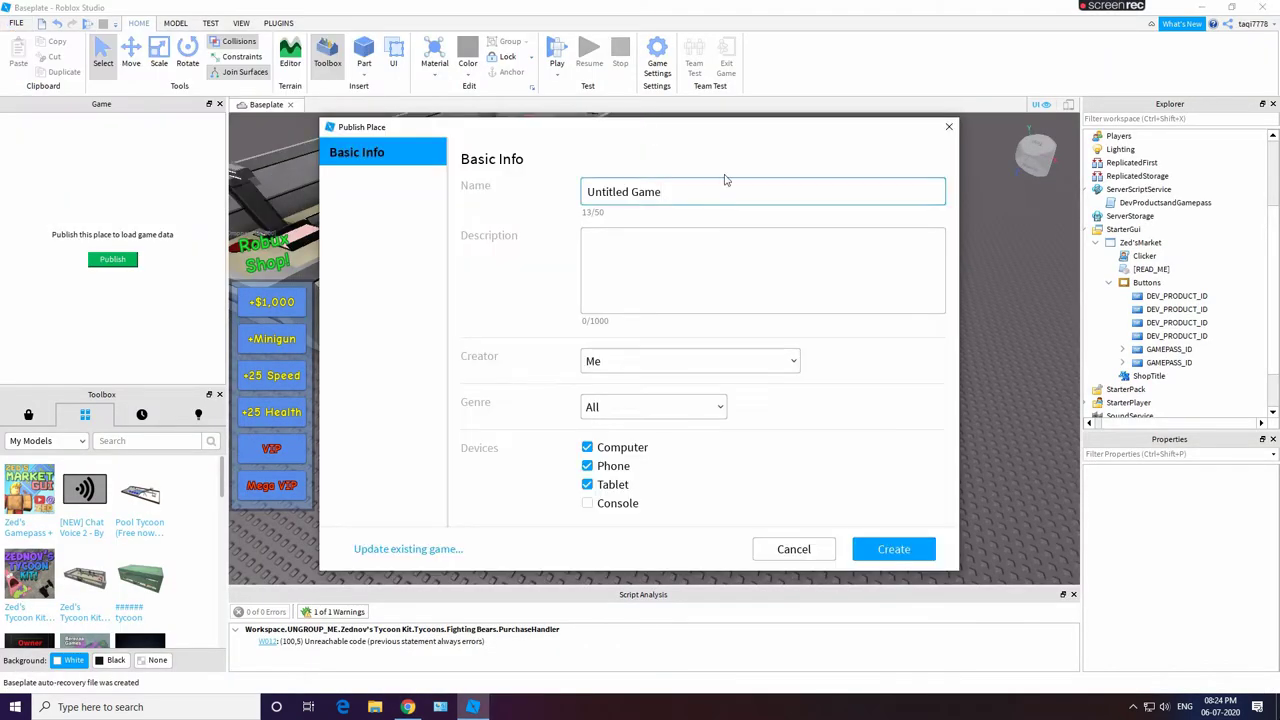
key("ctrl+a")
key("BackSpace")
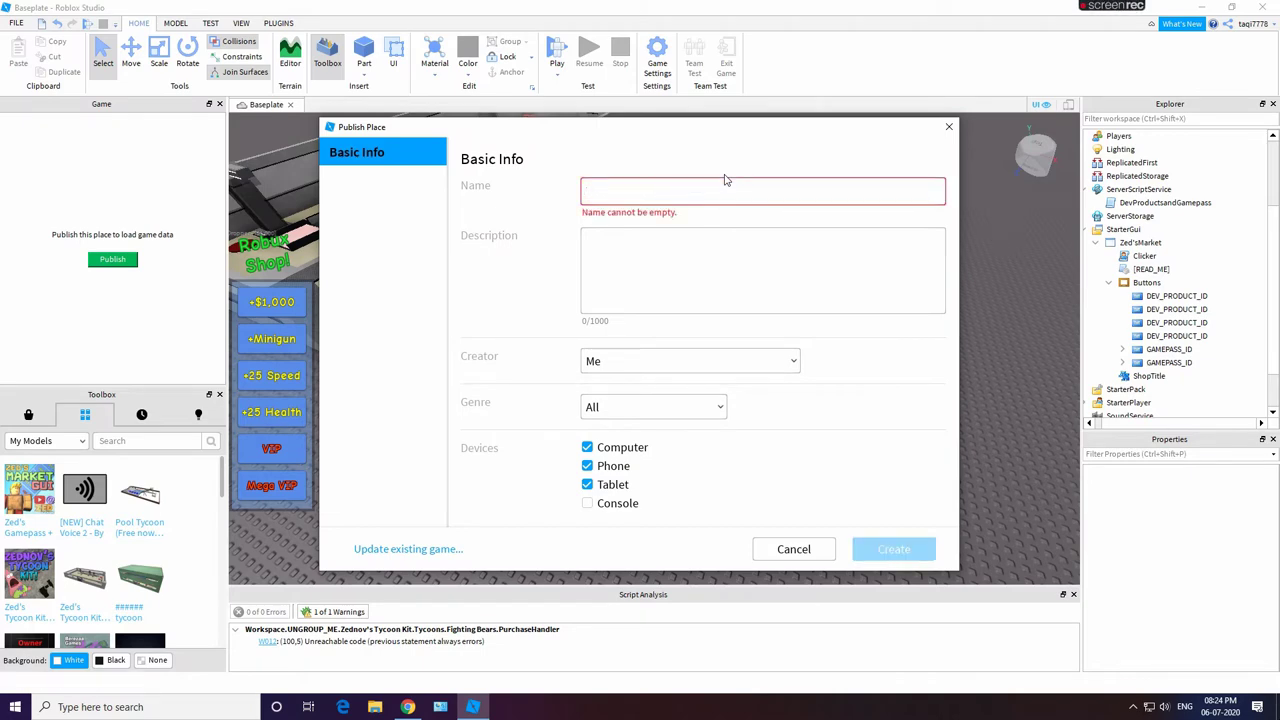
type("Test")
left_click(906, 549)
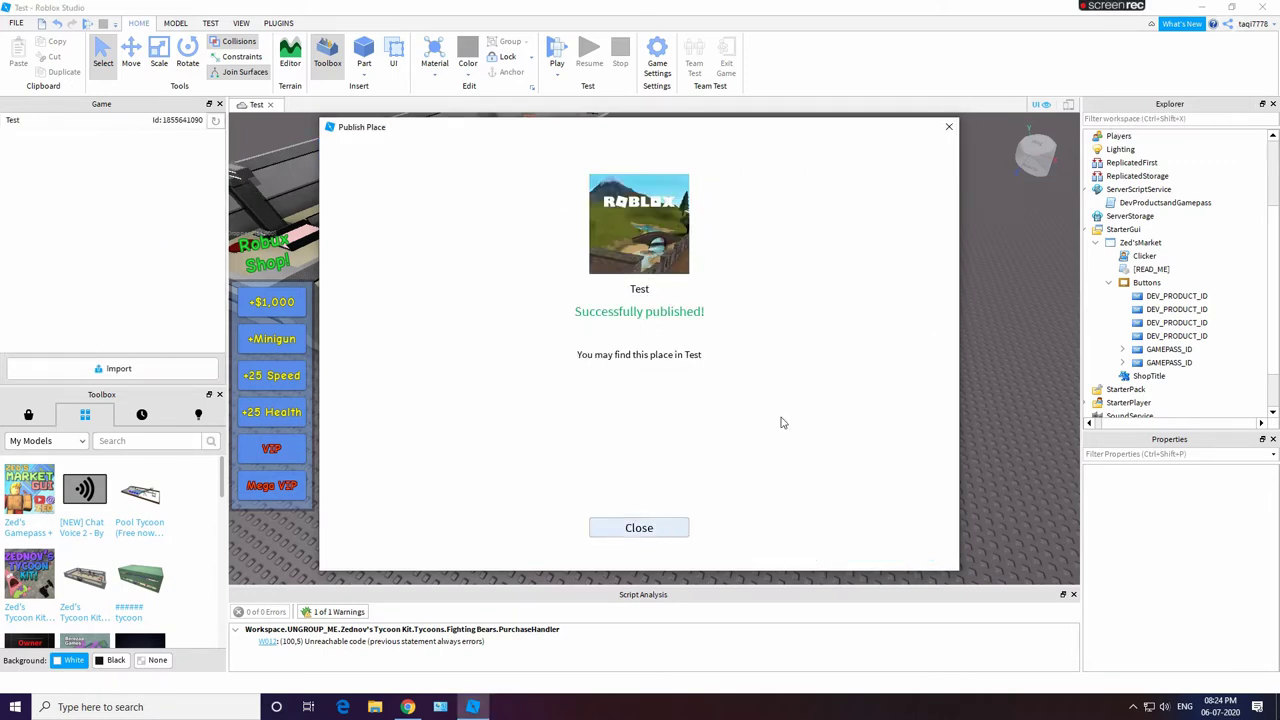
left_click(640, 525)
Step: Switch to Chrome and reload the Develop page to refresh the games list
left_click(407, 707)
right_click(1070, 212)
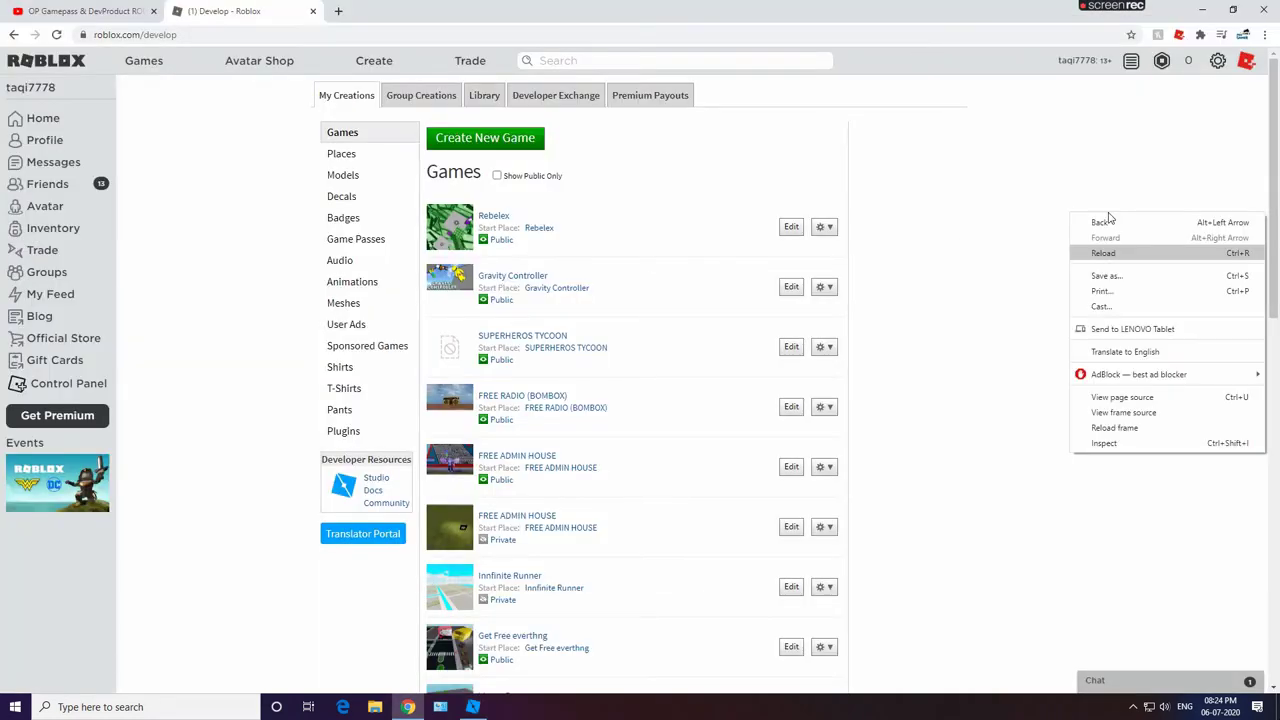
left_click(1108, 253)
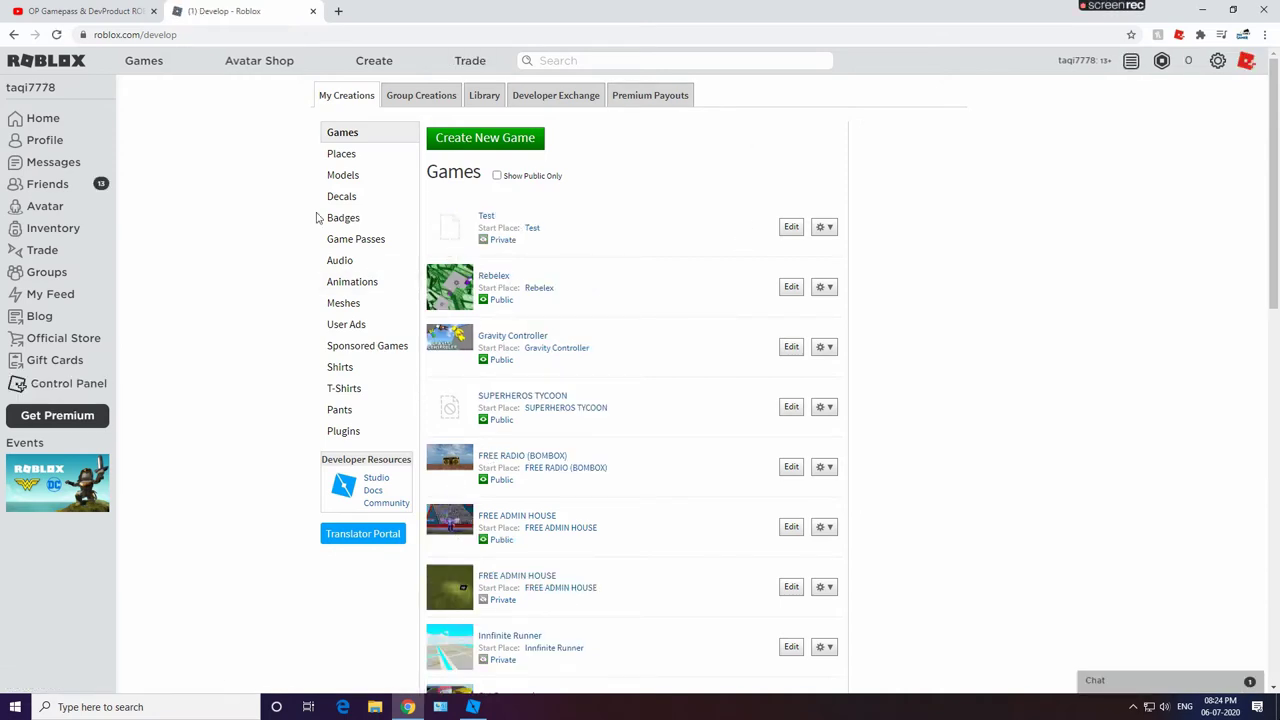
Step: Check the public games available for game passes, reload that page, and return to the games list
left_click(350, 243)
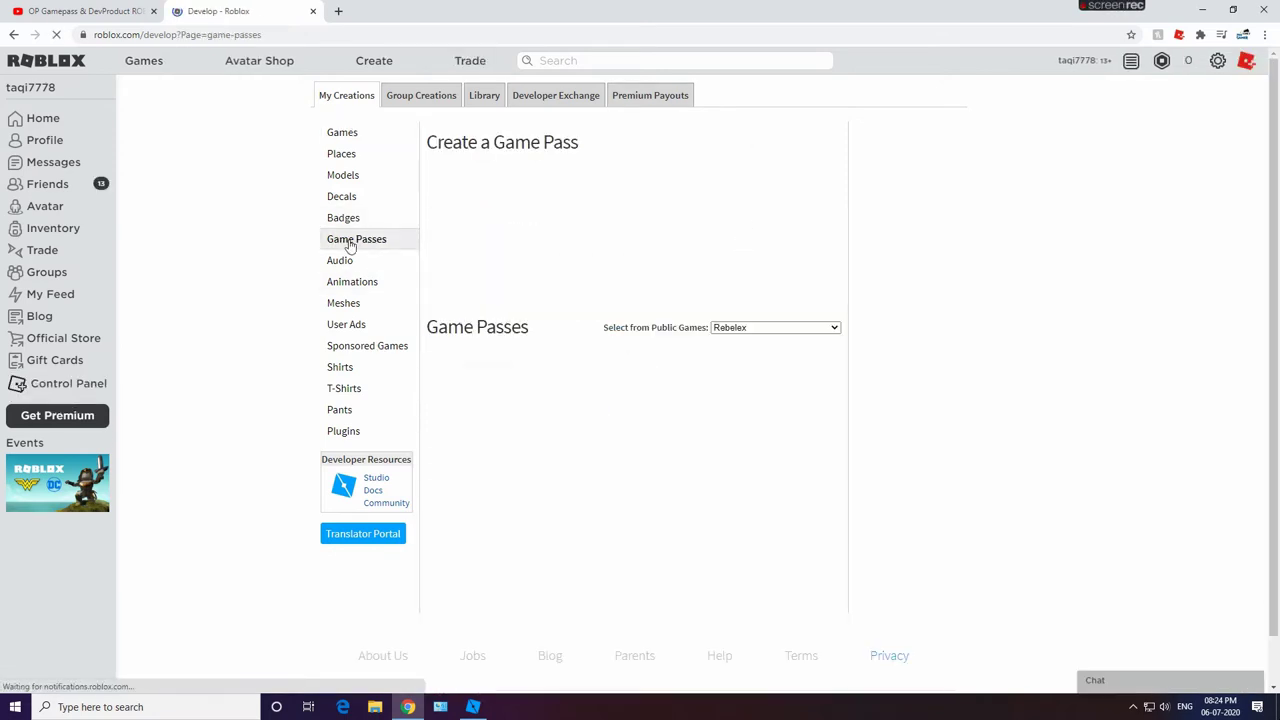
left_click(781, 330)
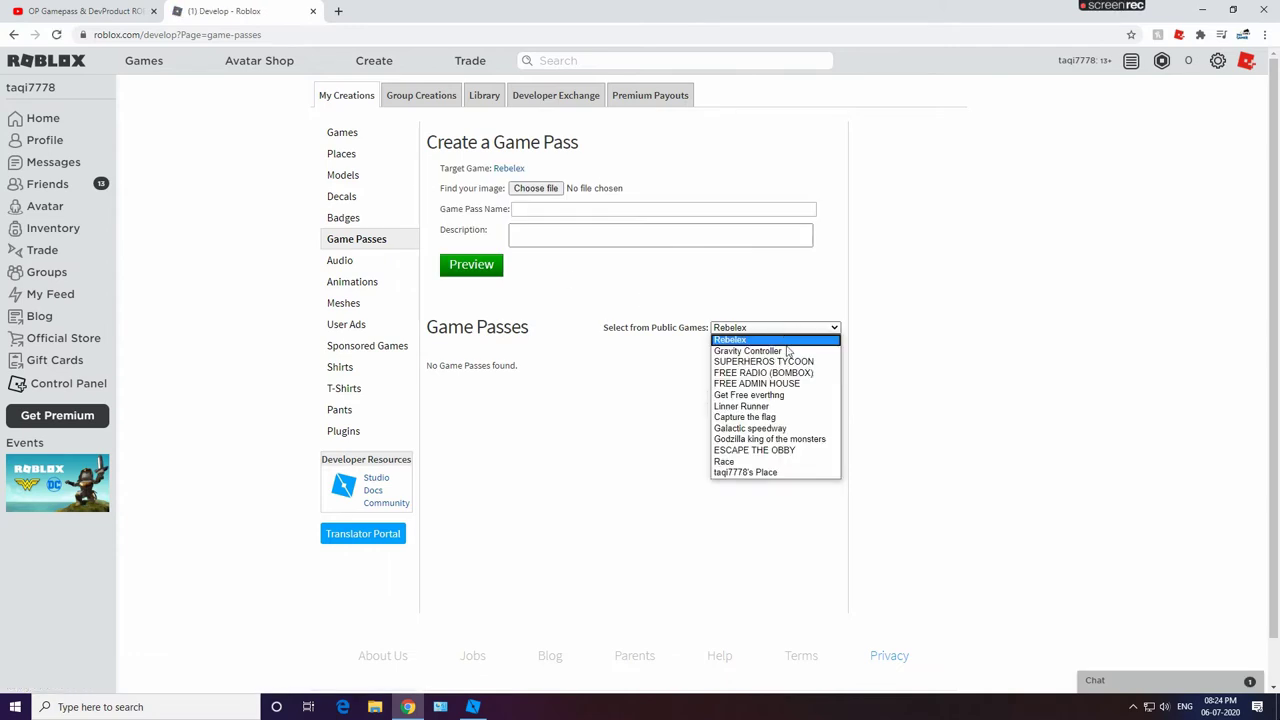
right_click(955, 370)
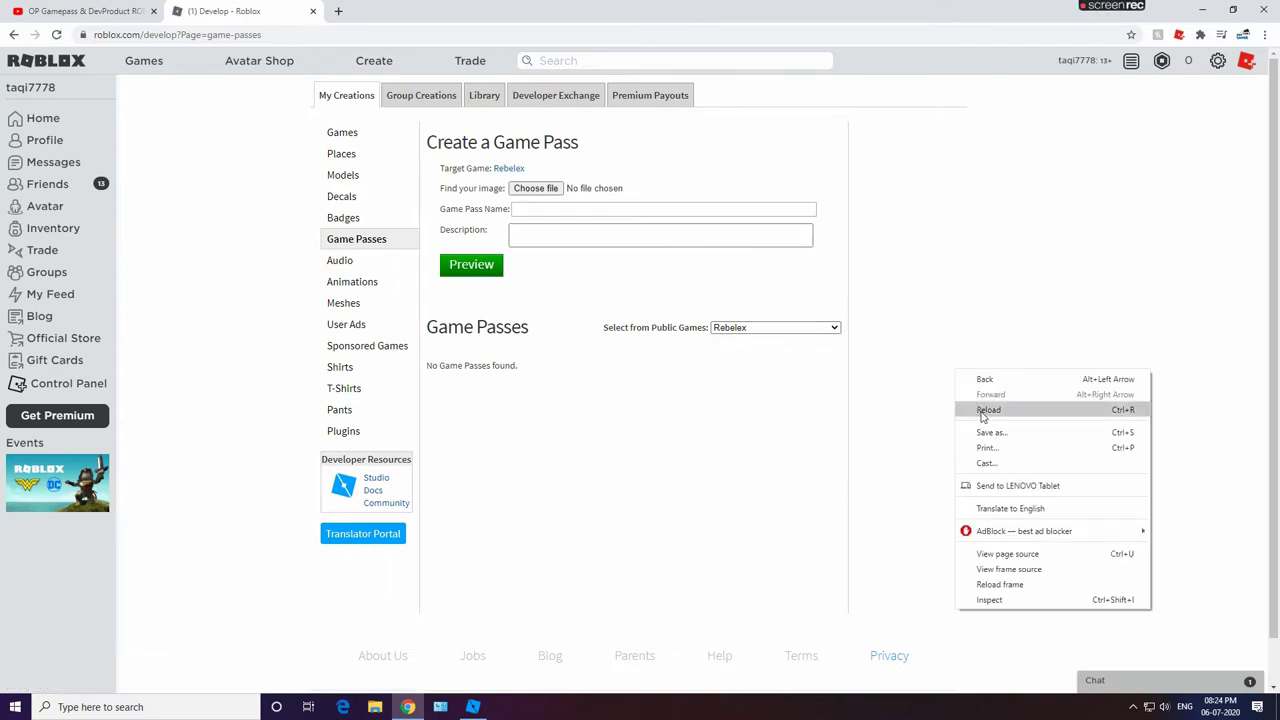
left_click(985, 415)
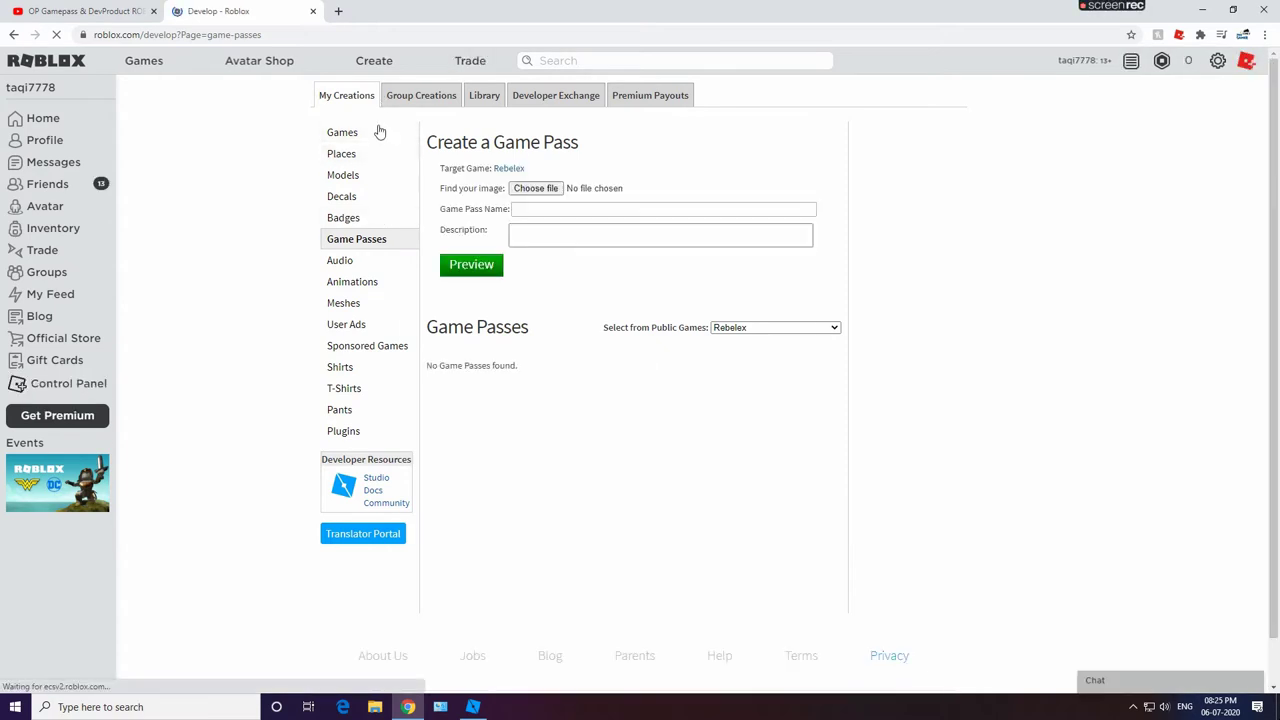
left_click(345, 132)
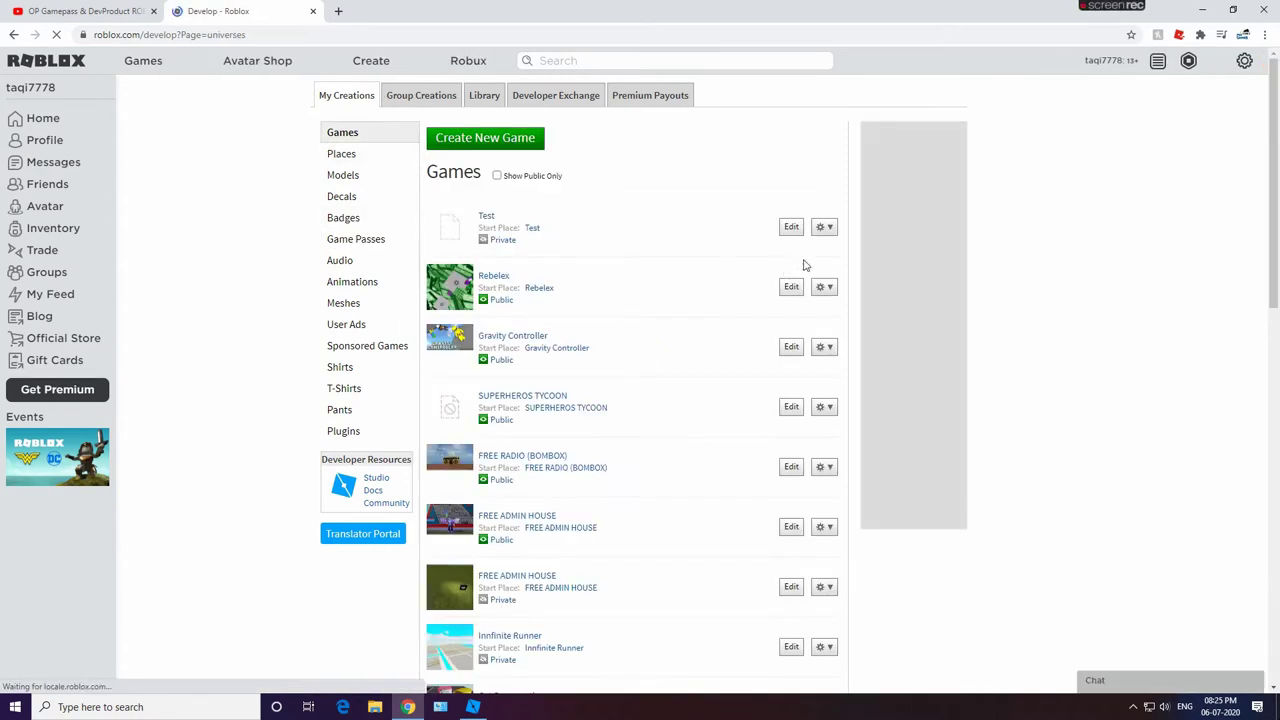
left_click(822, 227)
left_click(791, 228)
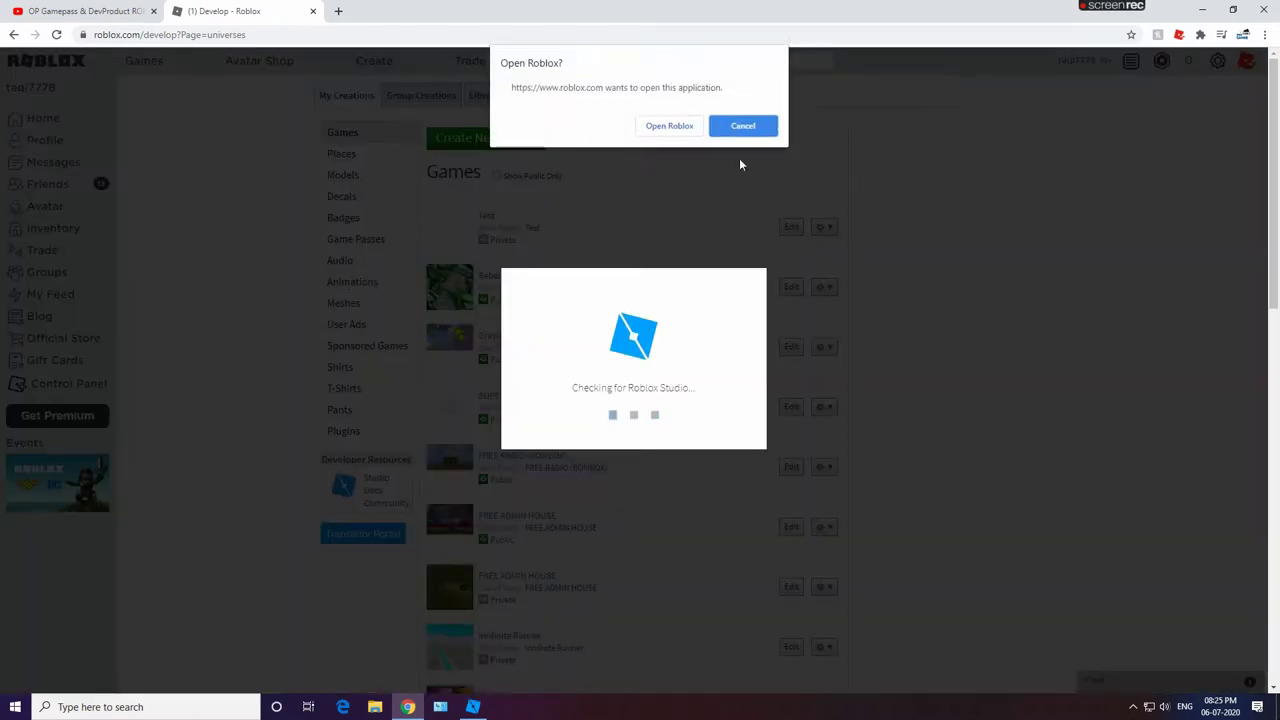
left_click(743, 126)
left_click(745, 285)
Step: Configure the Test game's privacy as Public, save the settings, and return to the games list
left_click(822, 227)
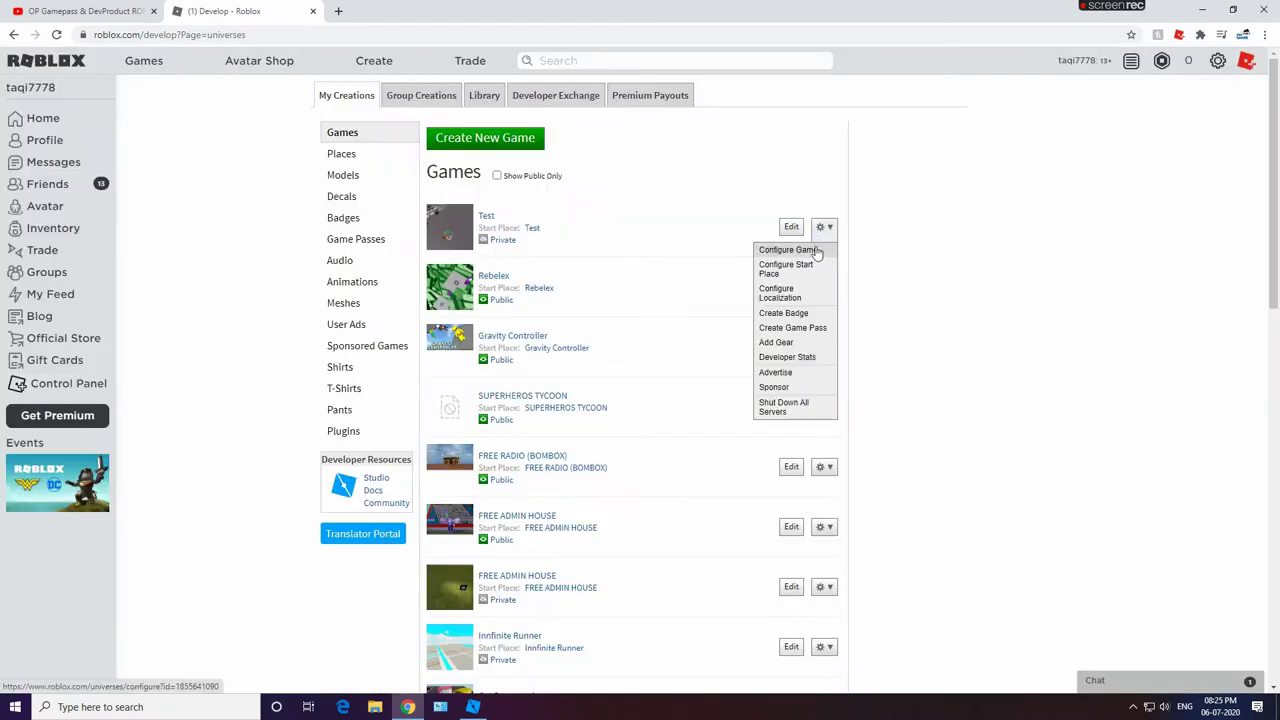
left_click(787, 250)
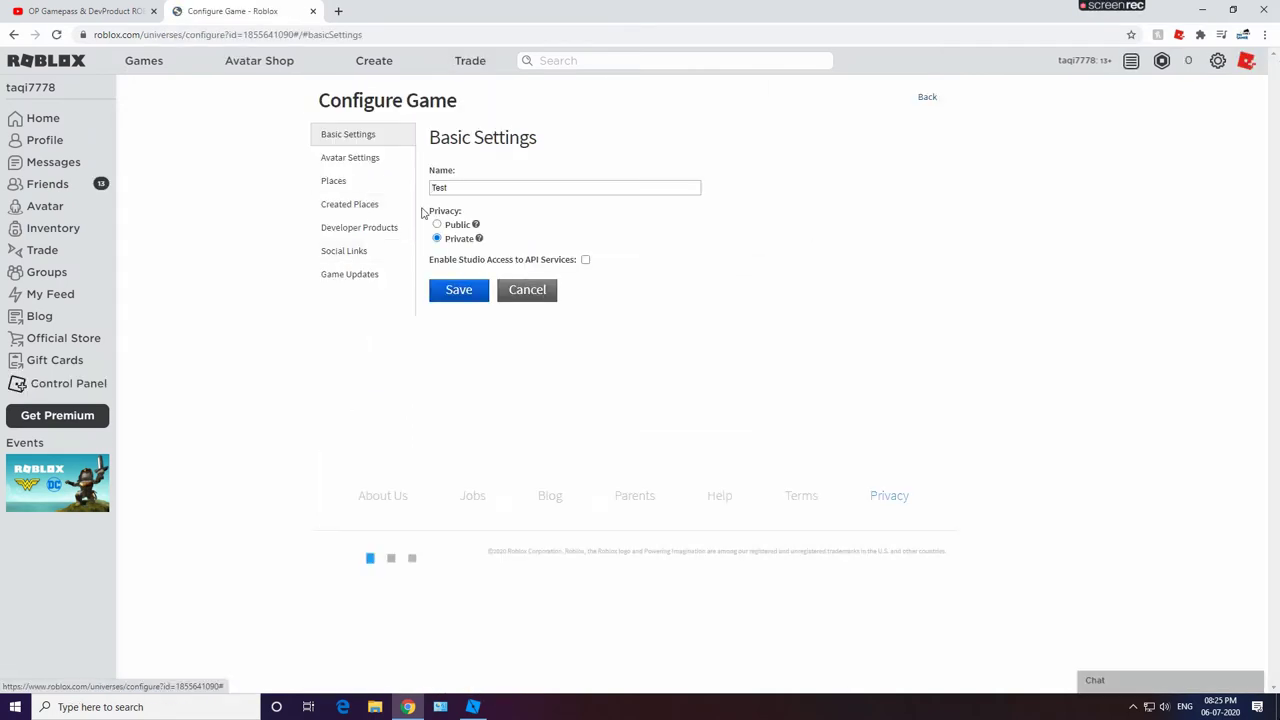
left_click(447, 226)
left_click(460, 294)
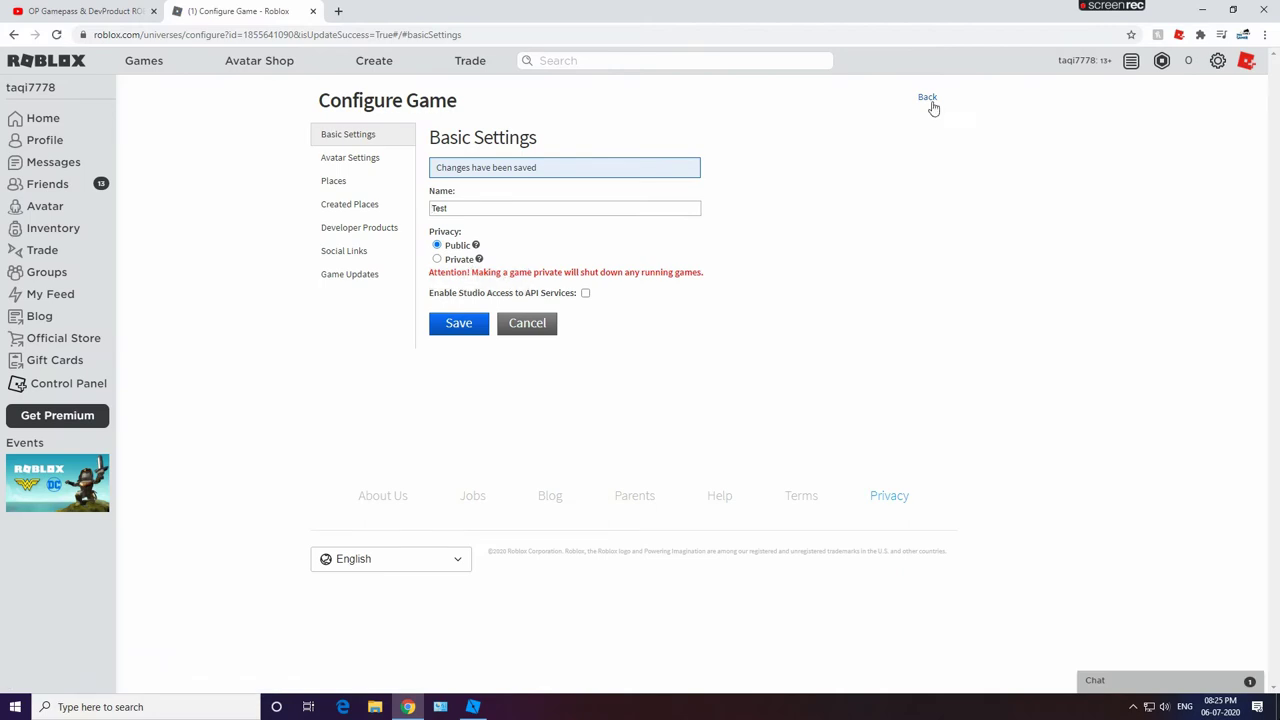
left_click(929, 100)
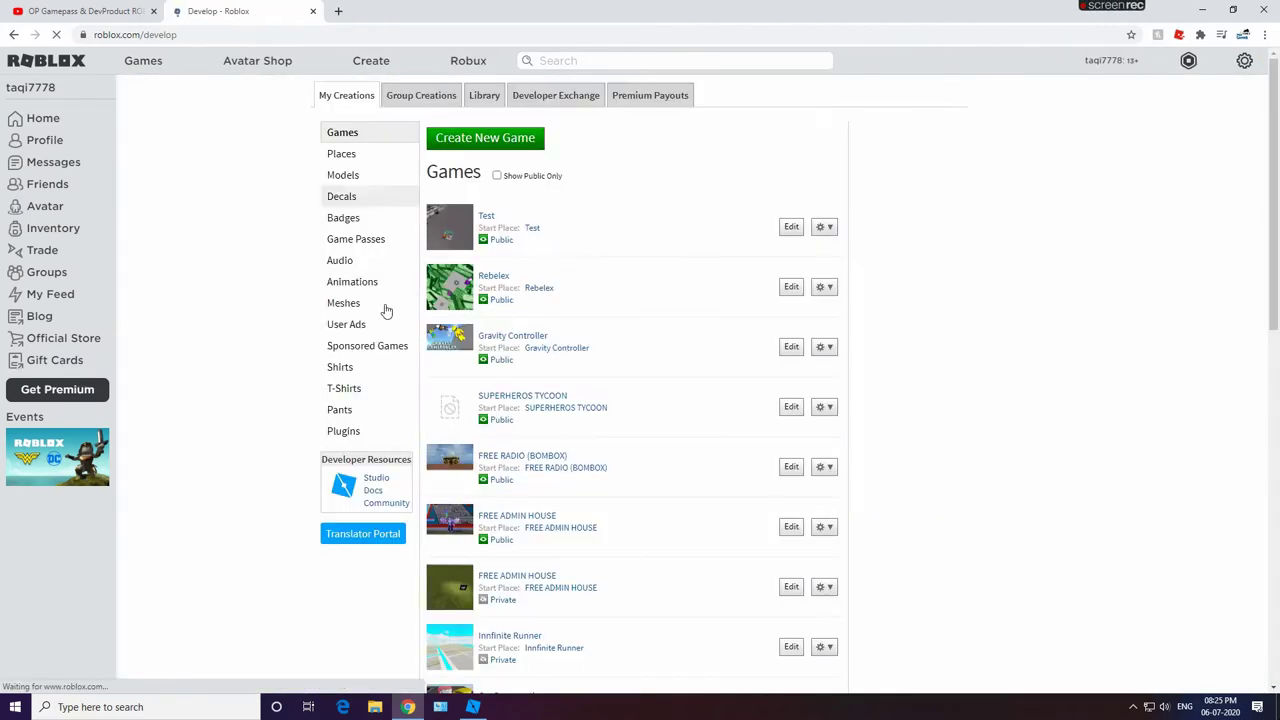
Step: Open the Game Passes section of the Develop page
left_click(374, 250)
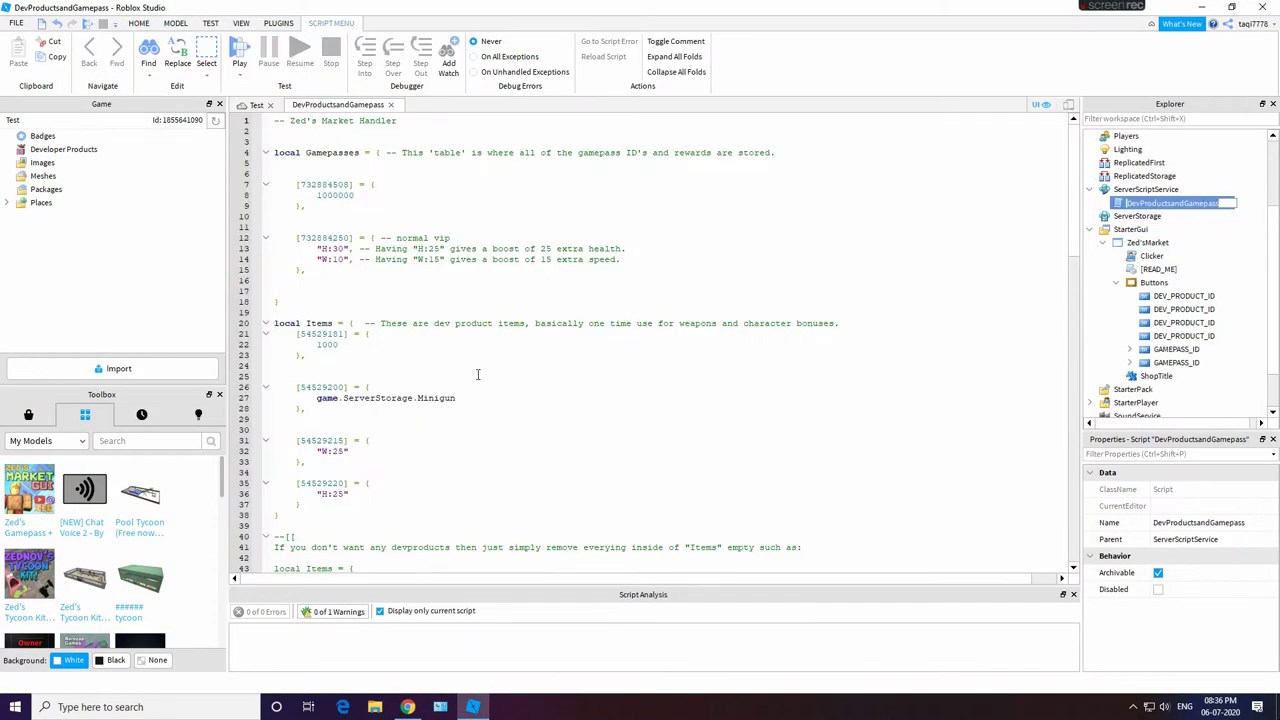
Step: Review the DevProductsandGamepass script in Roblox Studio and select the ID of the item that rewards 1000
scroll(428, 392, "down", 2)
scroll(406, 395, "down", 9)
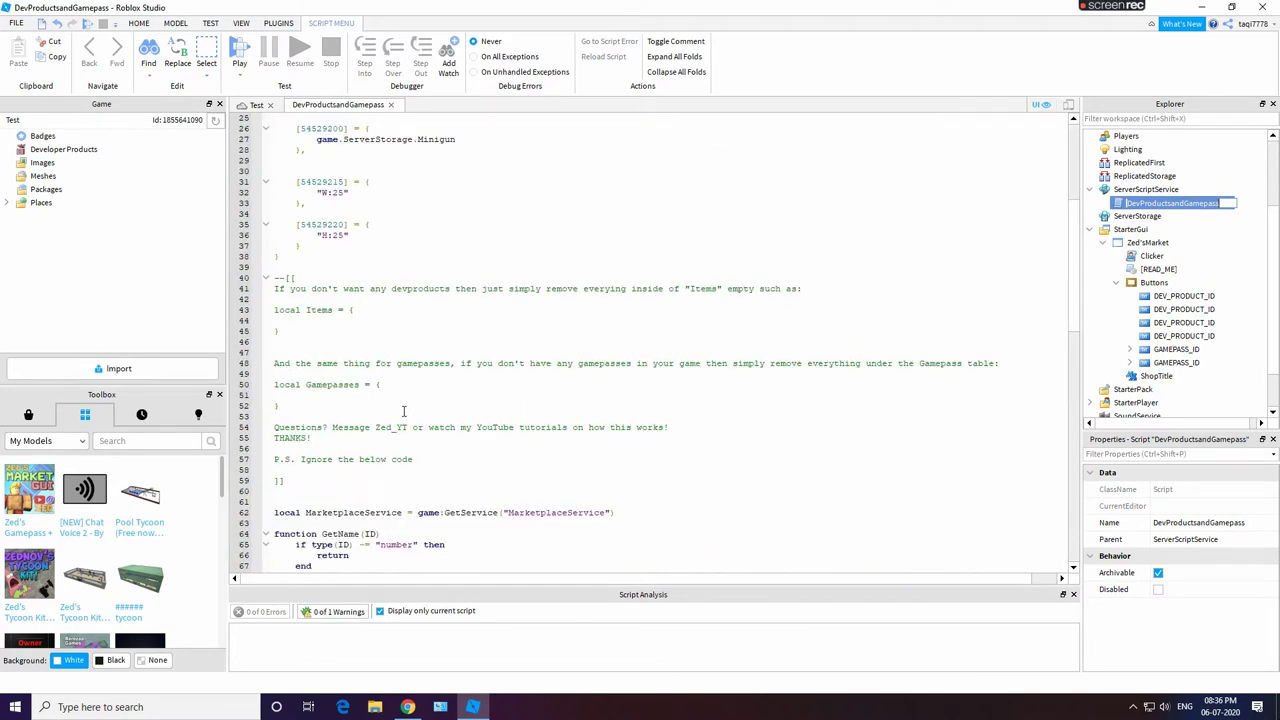
scroll(406, 465, "down", 5)
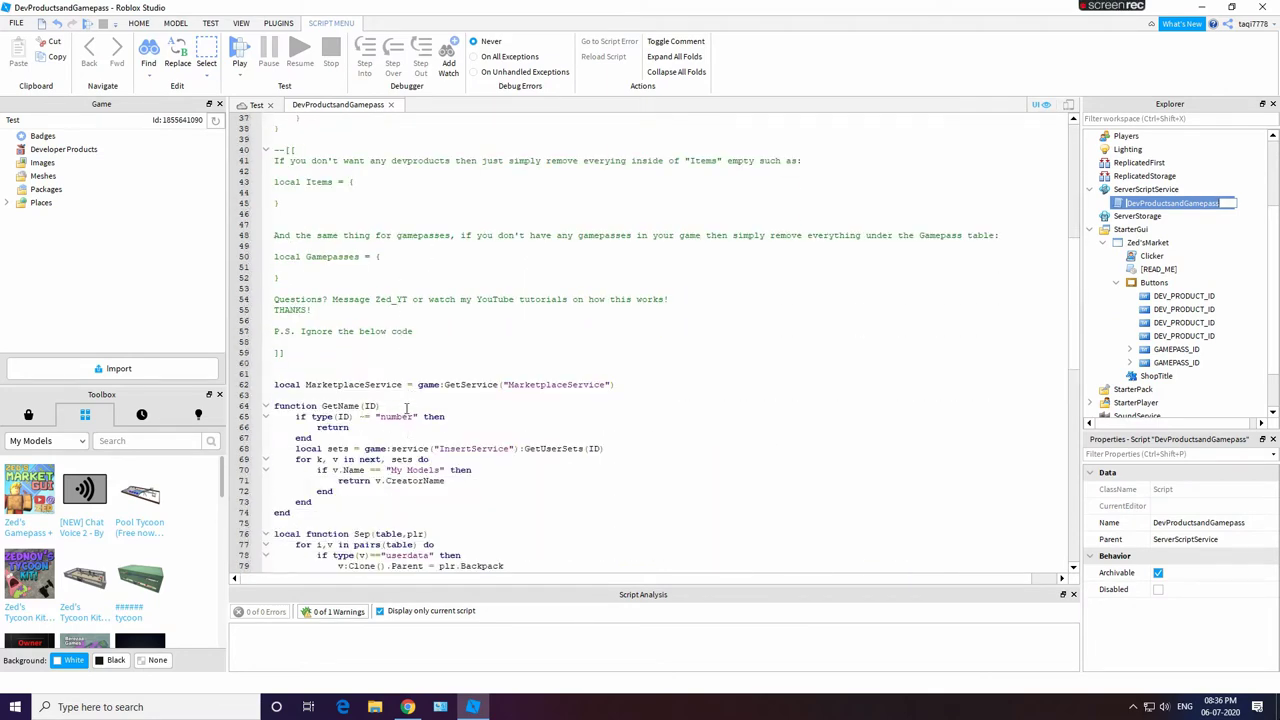
scroll(417, 393, "down", 2)
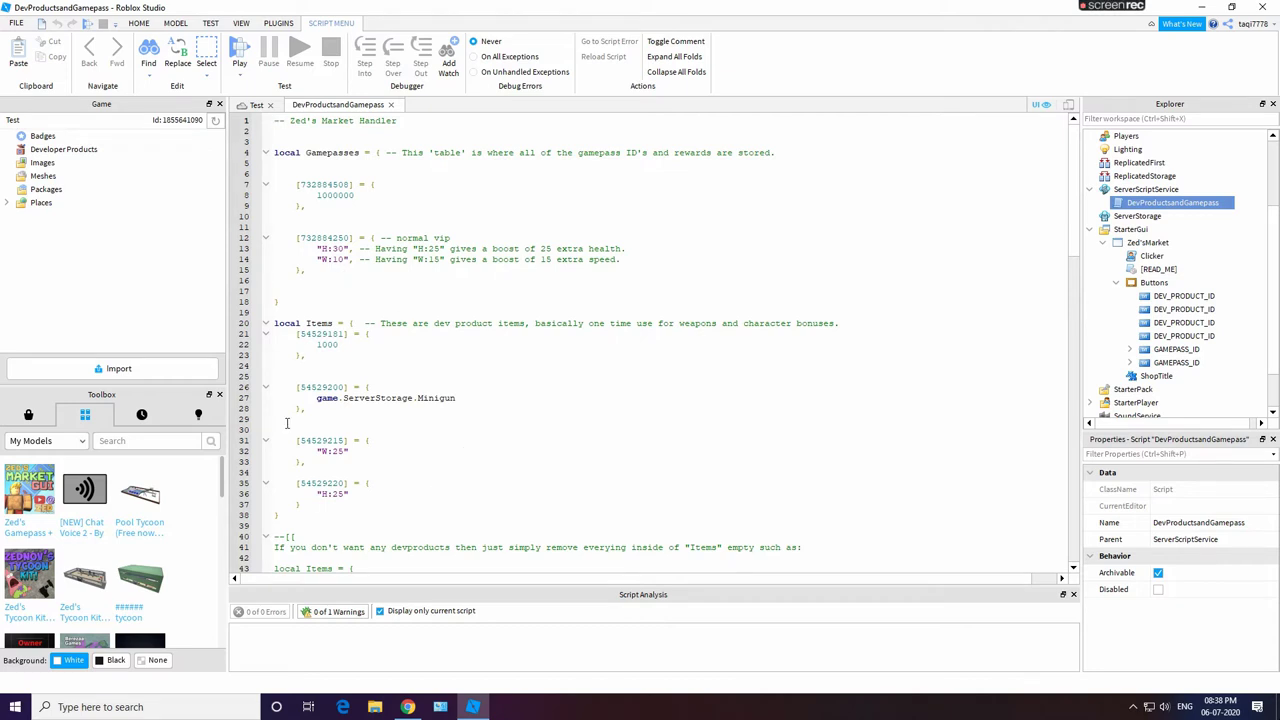
double_click(327, 333)
left_click(328, 334)
double_click(327, 334)
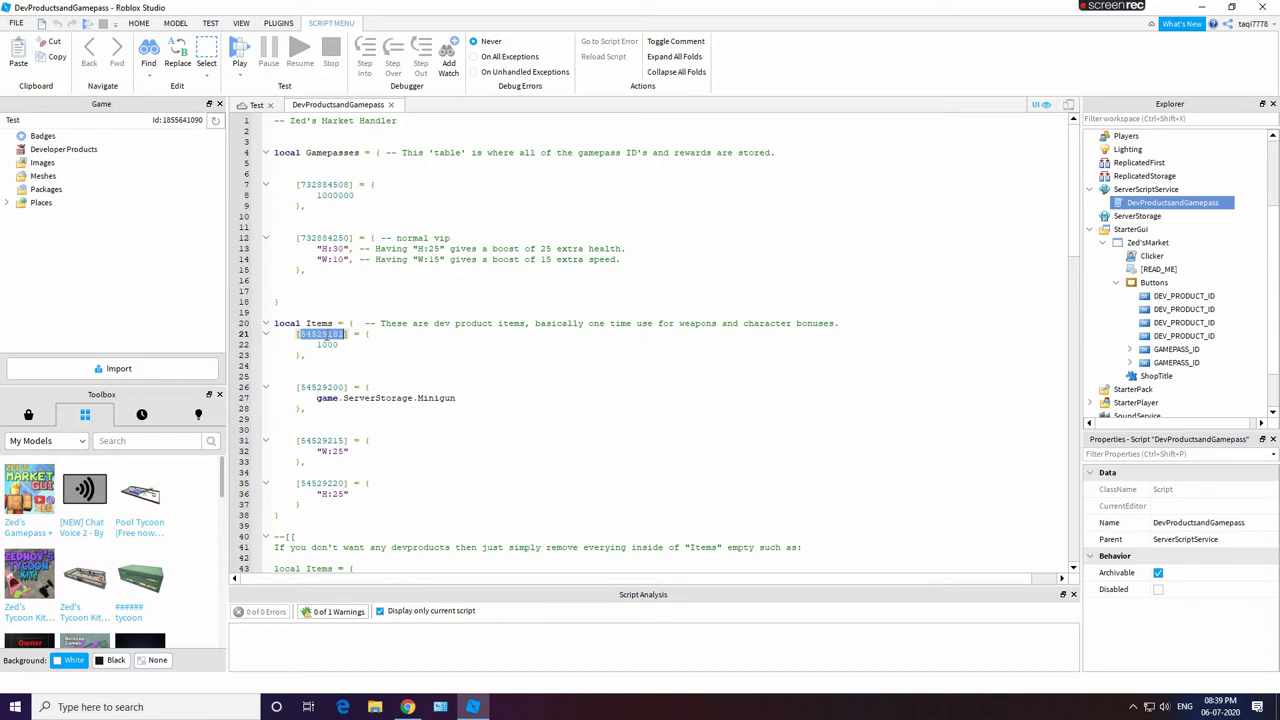
Step: Switch to Chrome, copy the game pass ID from the Minigun pass's configuration page, and return to the script in Roblox Studio
left_click(407, 707)
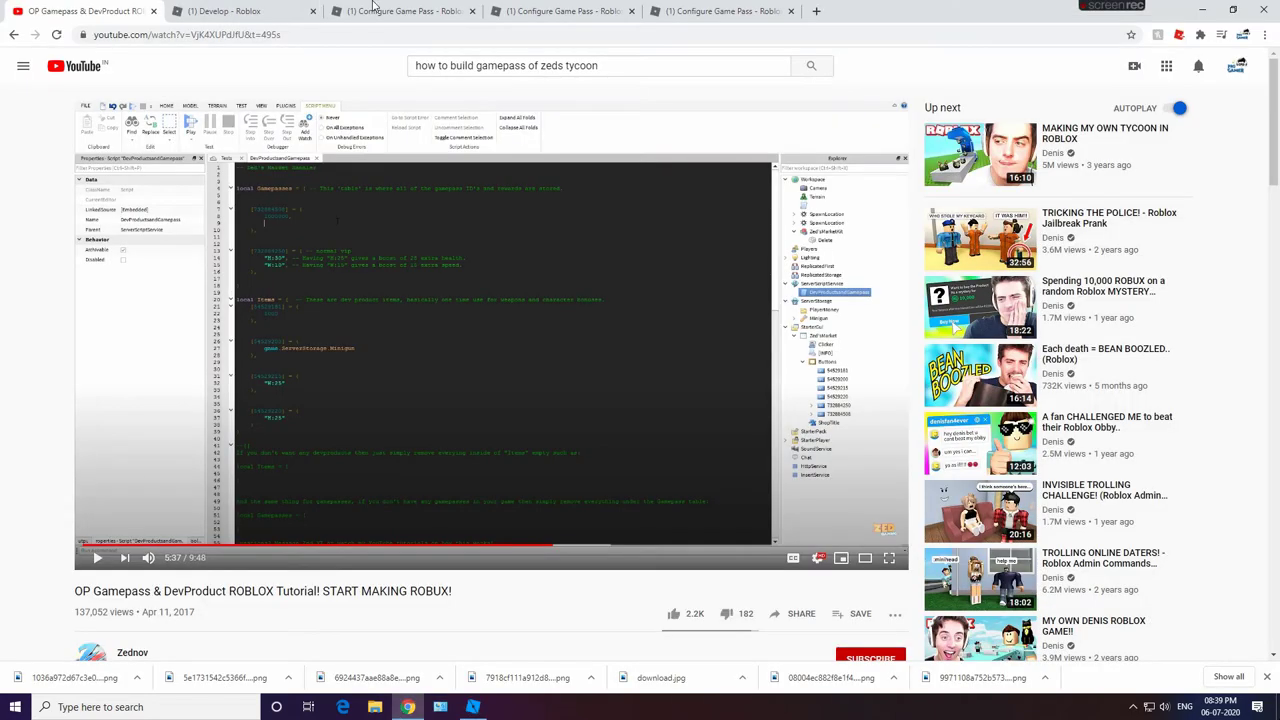
left_click(255, 11)
left_click(558, 10)
left_click(386, 10)
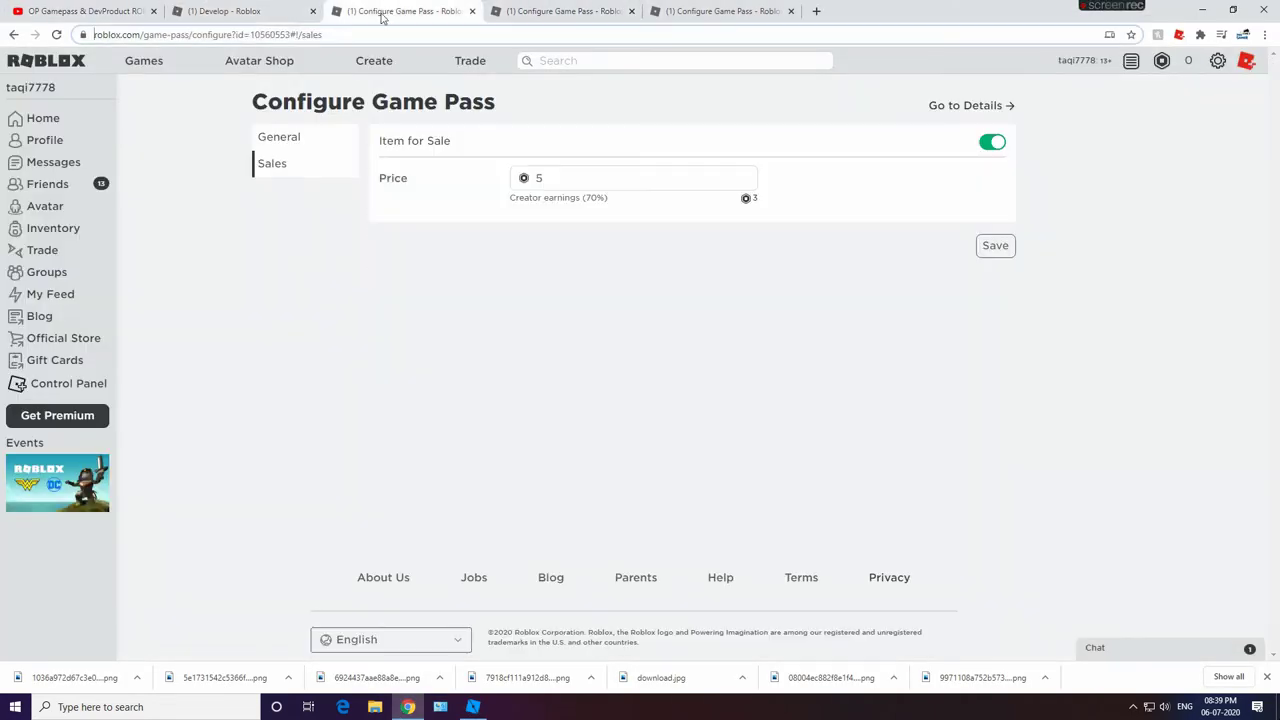
left_click(279, 137)
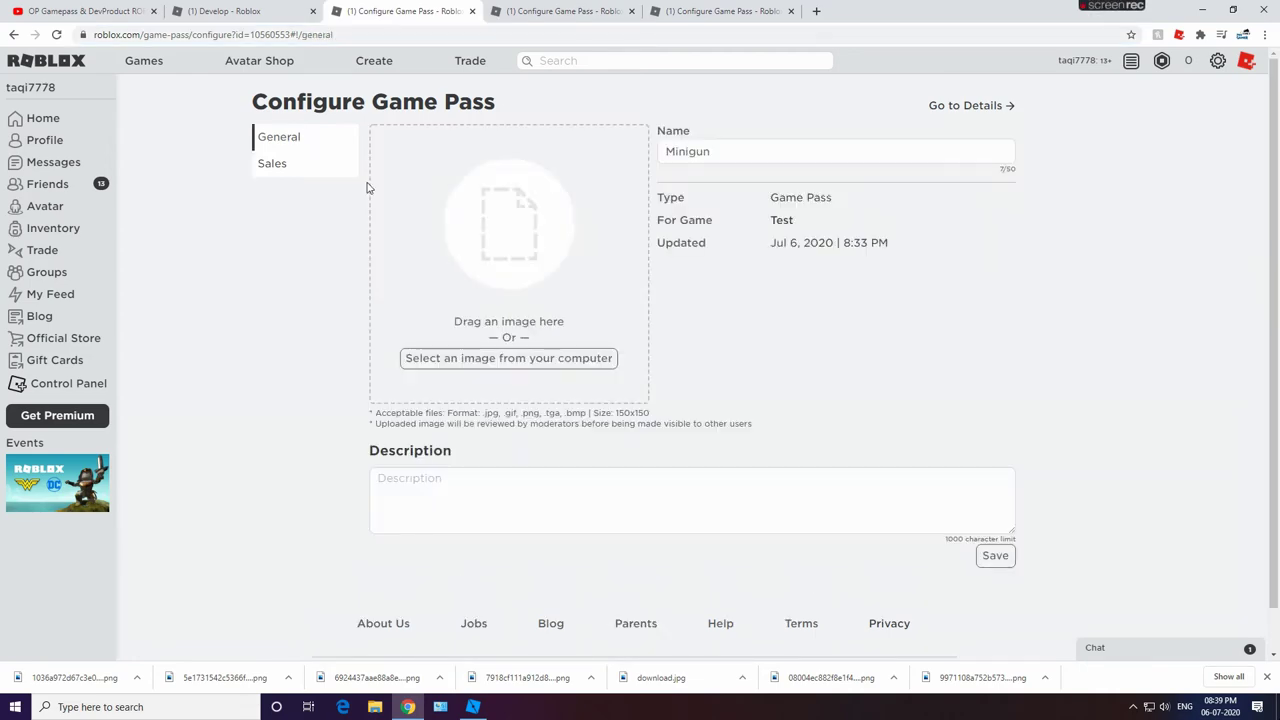
left_click(148, 8)
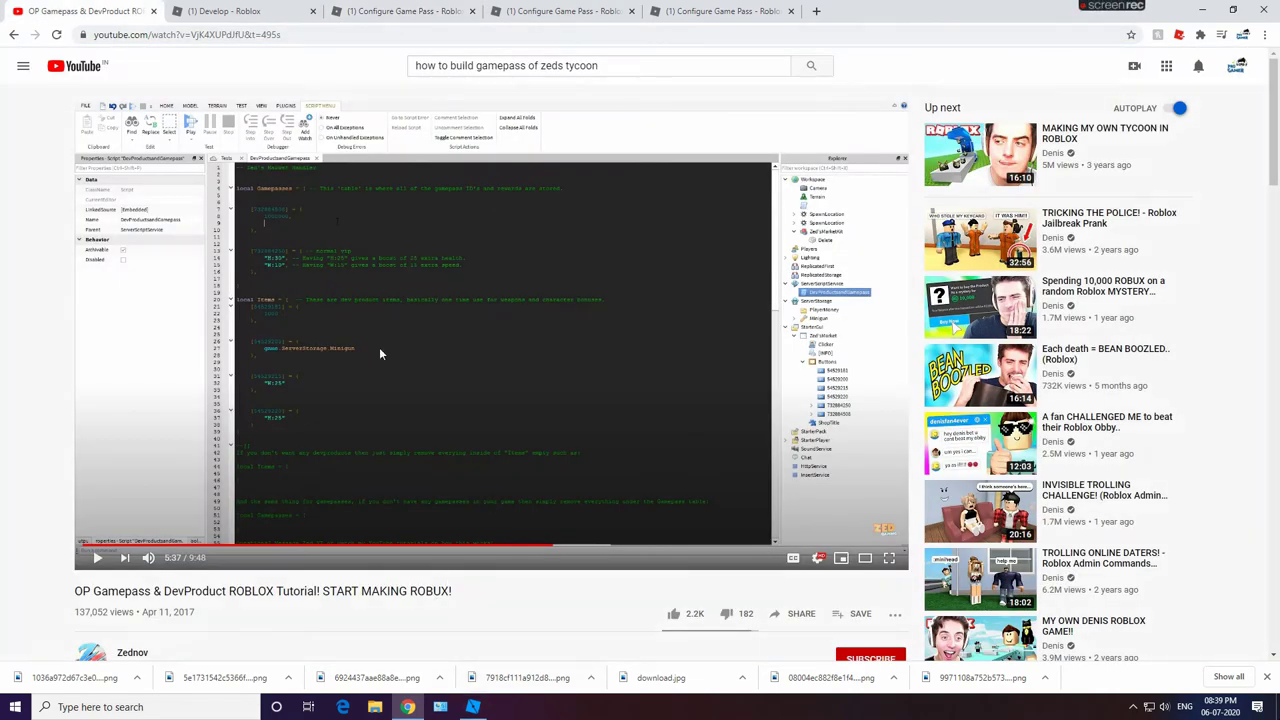
left_click(212, 10)
left_click(473, 707)
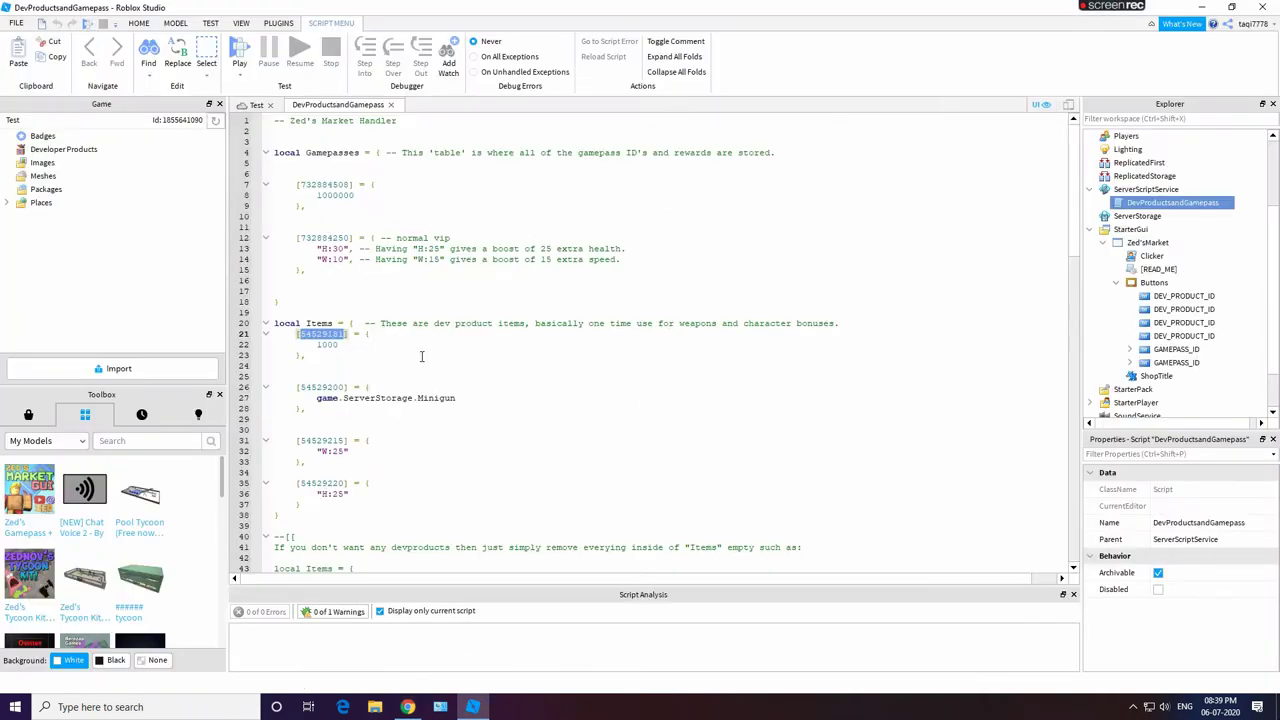
Step: Replace the ID of the game.ServerStorage.Minigun entry in the Items table with 10560553
left_click(430, 366)
scroll(410, 454, "down", 1)
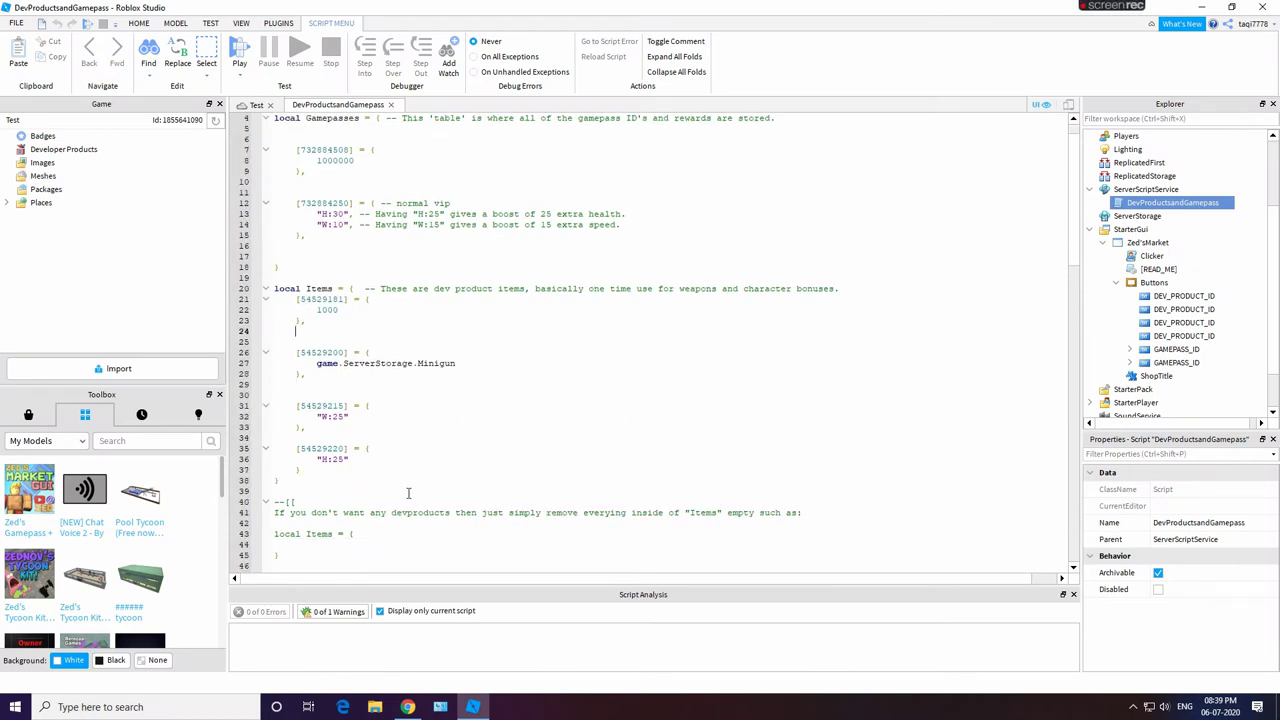
double_click(314, 352)
right_click(316, 357)
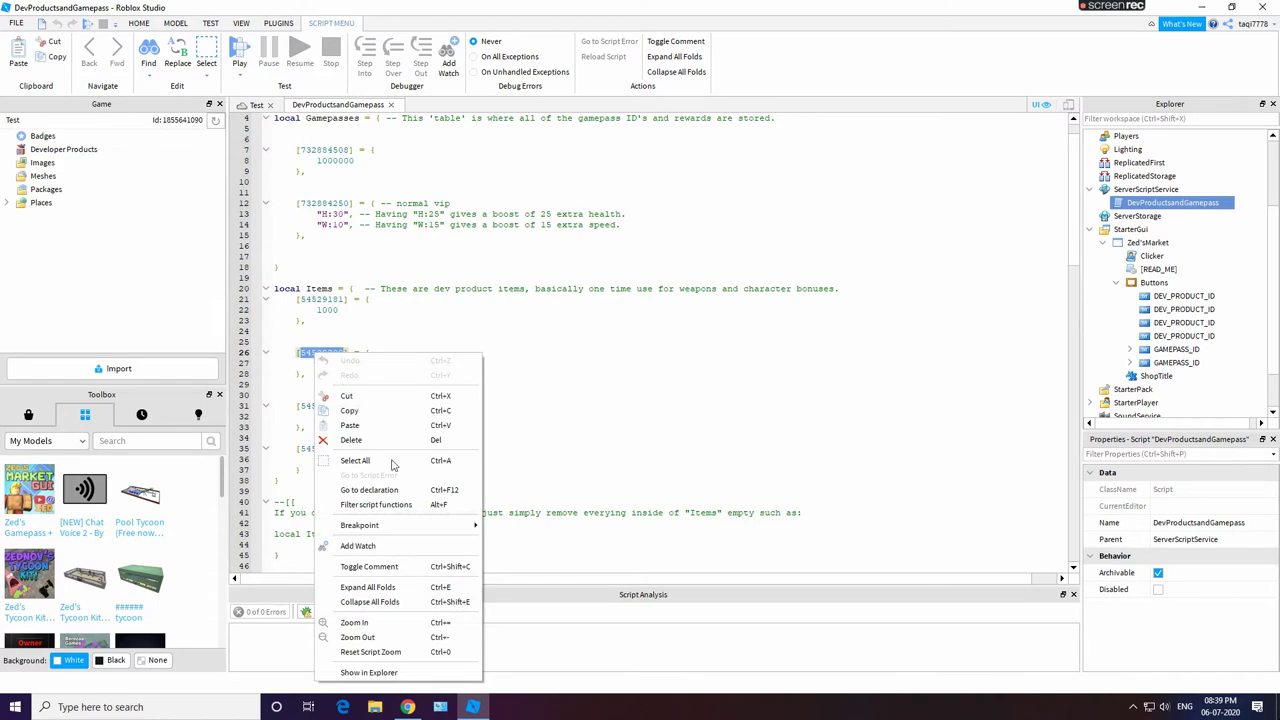
left_click(400, 432)
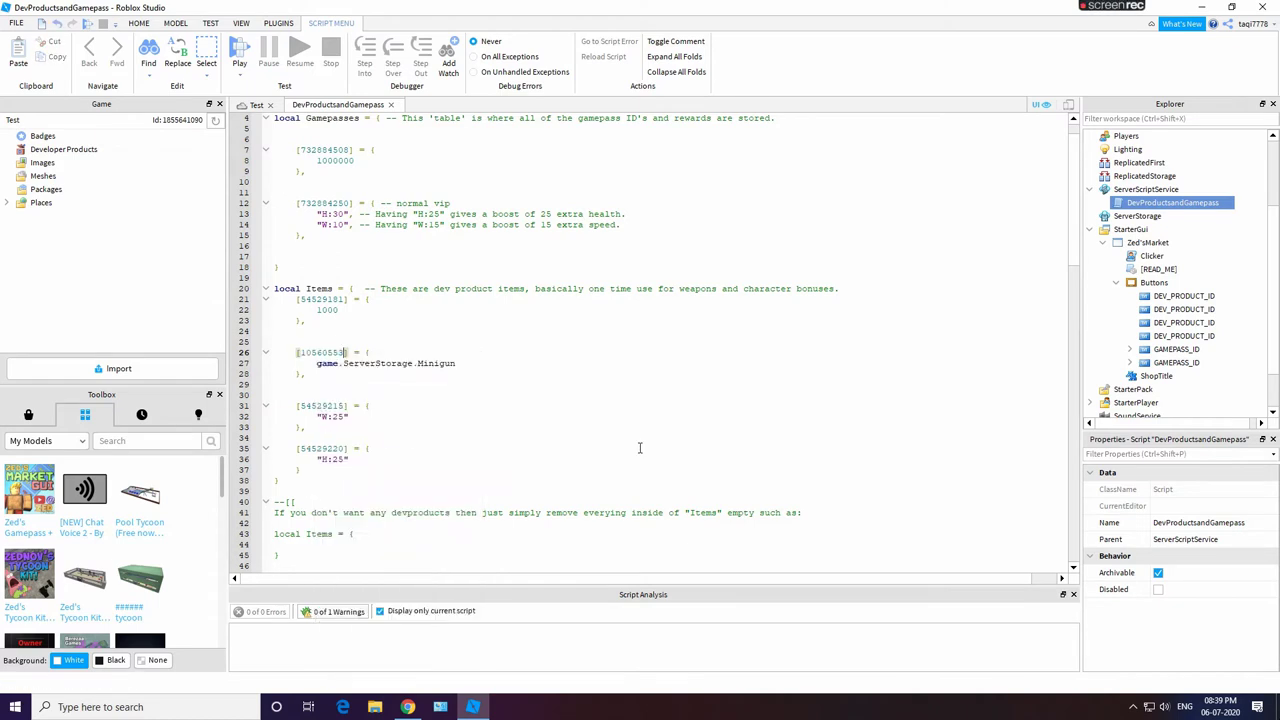
Step: Switch to Chrome, close the Minigun pass's page, and save the +25 Health pass for sale at a price of 5 Robux
left_click(408, 707)
left_click(470, 17)
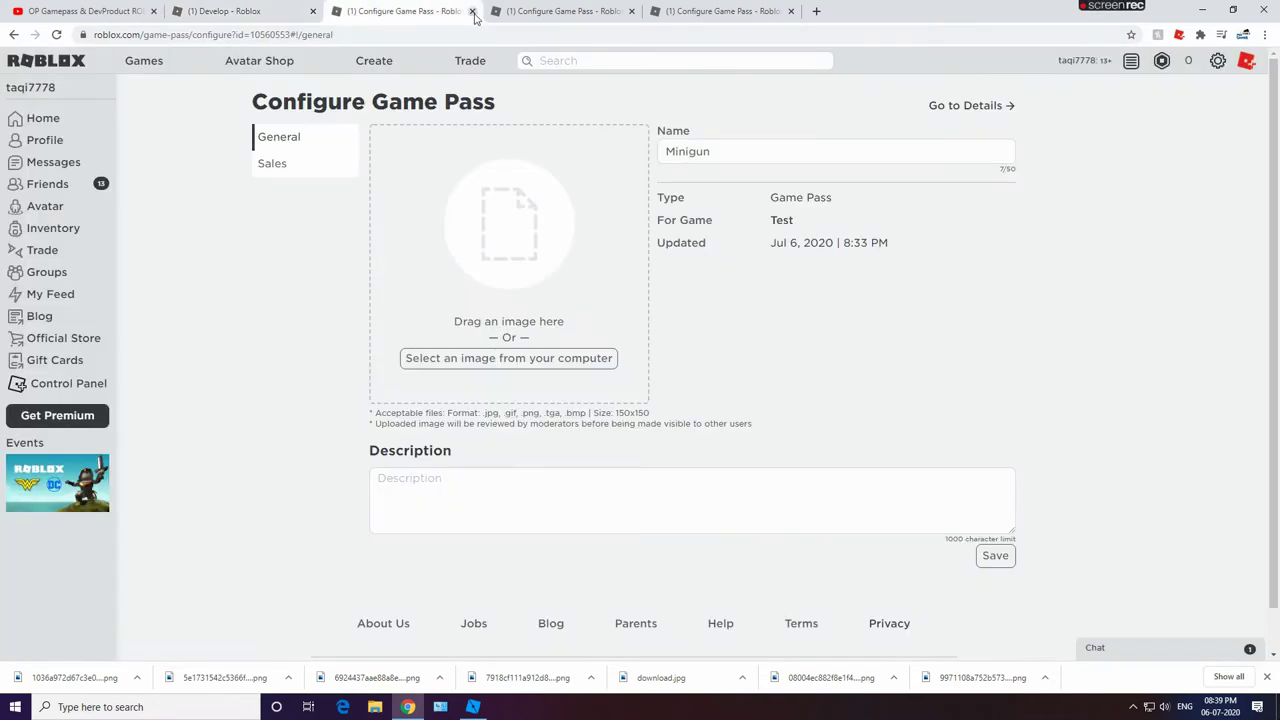
left_click(472, 12)
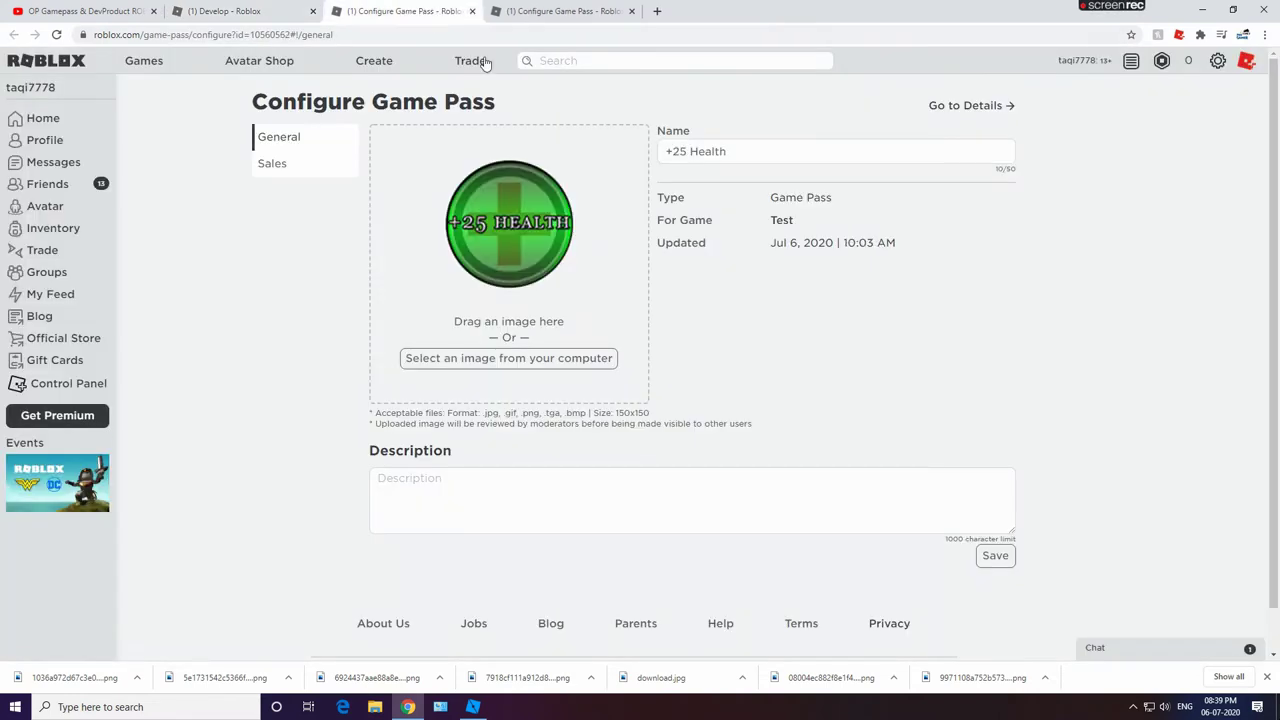
left_click(272, 164)
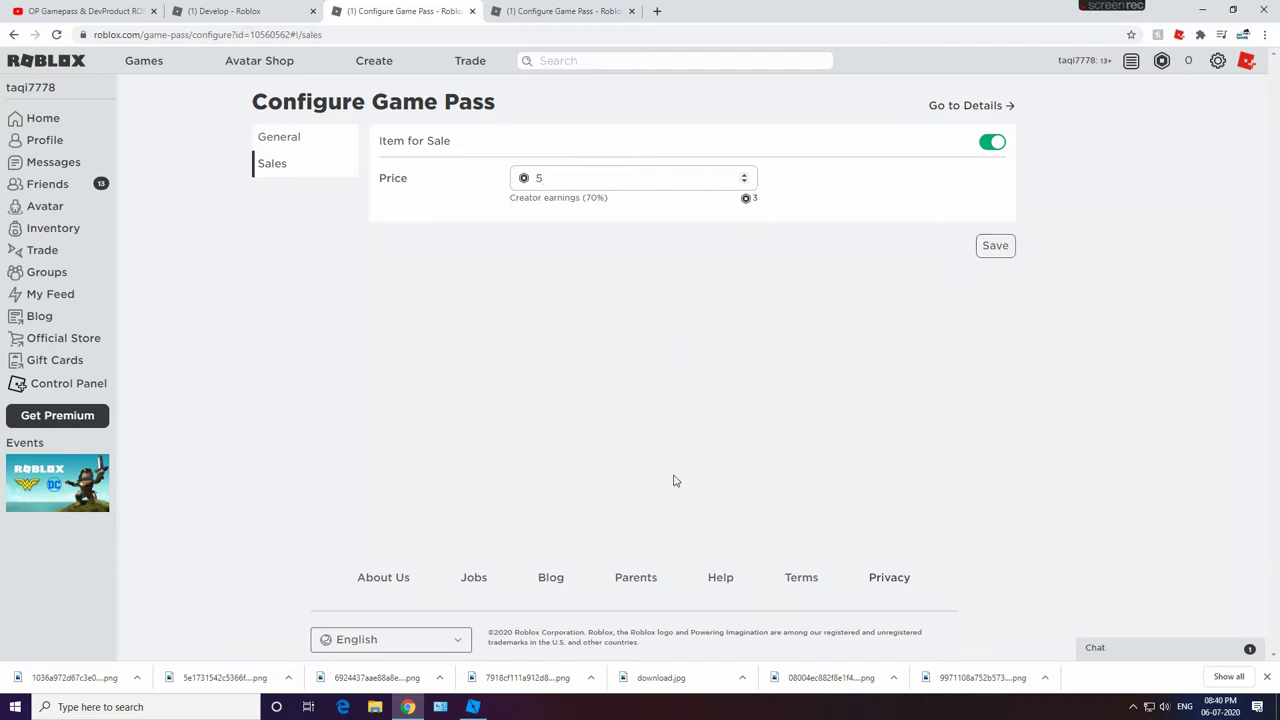
left_click(995, 245)
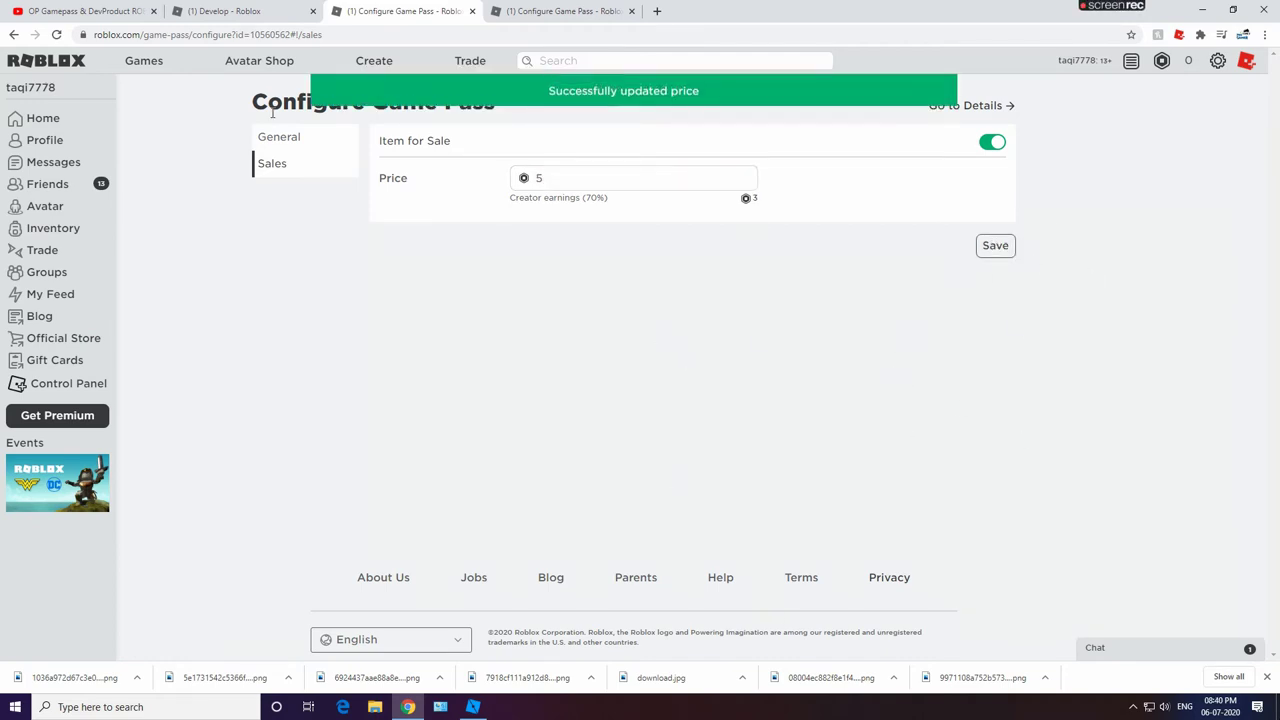
Step: Copy the +25 Health game pass ID from the page address and return to Roblox Studio
double_click(275, 36)
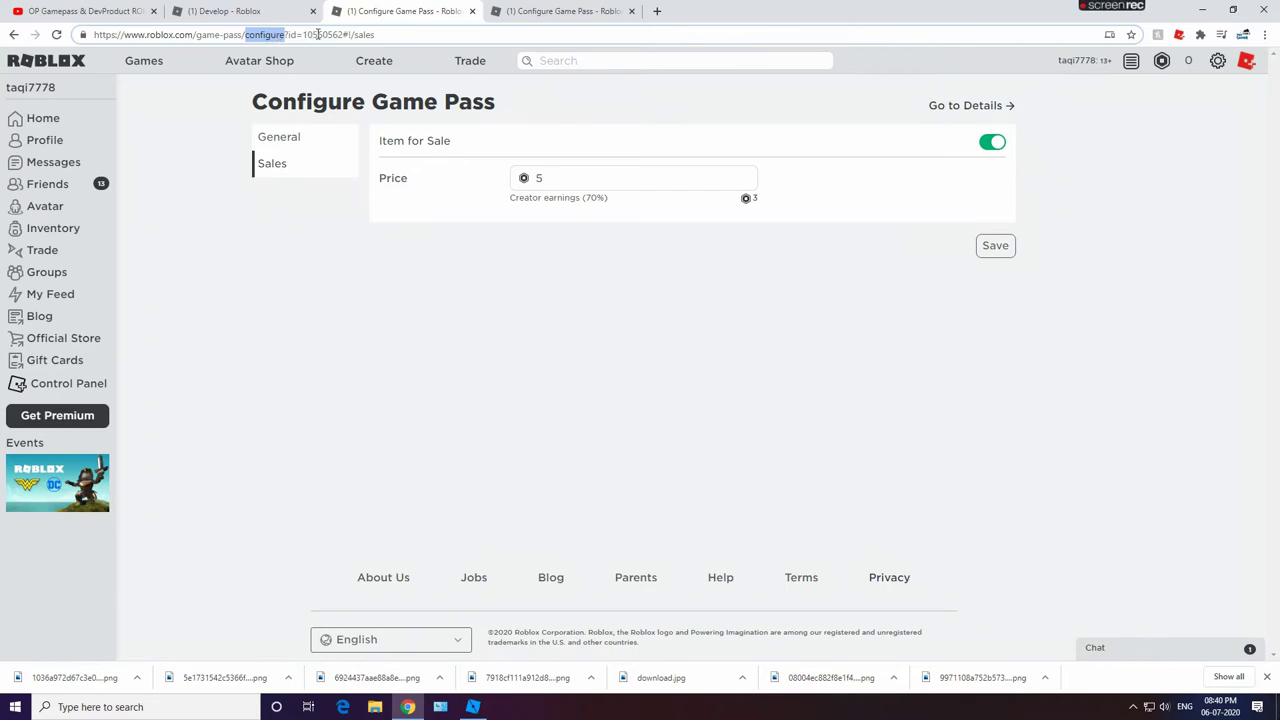
double_click(318, 35)
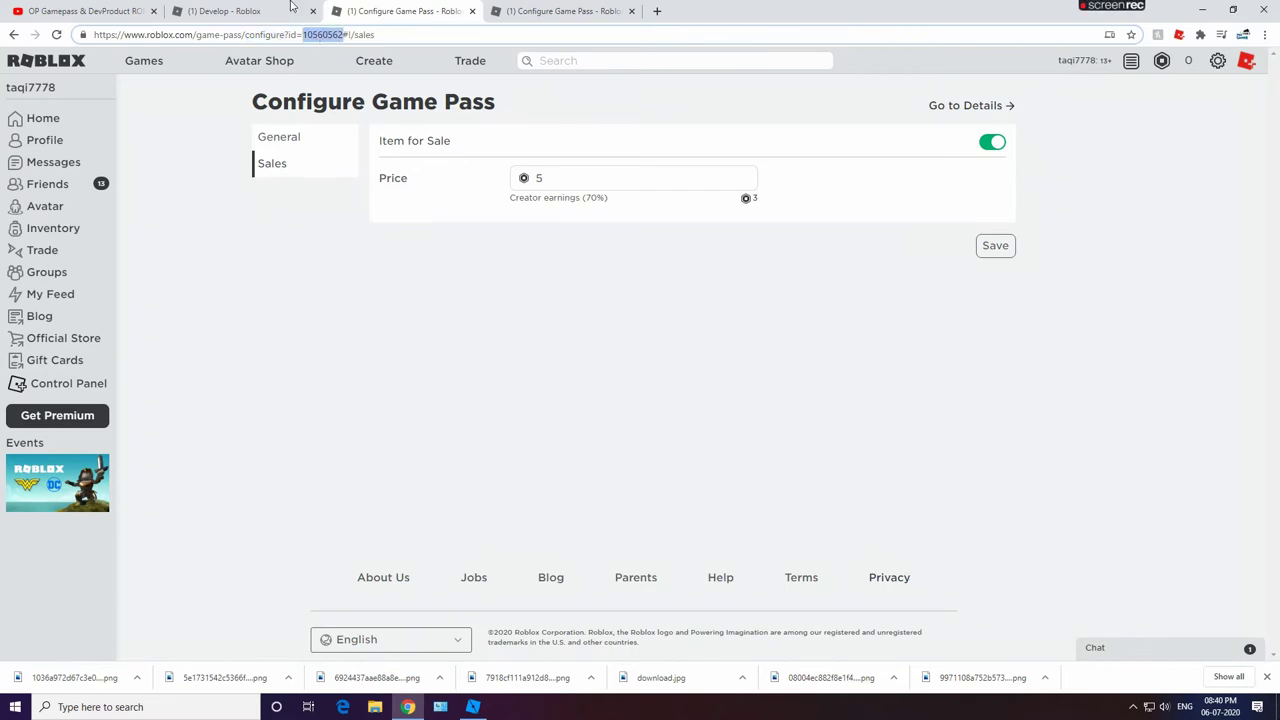
left_click(316, 141)
left_click(94, 9)
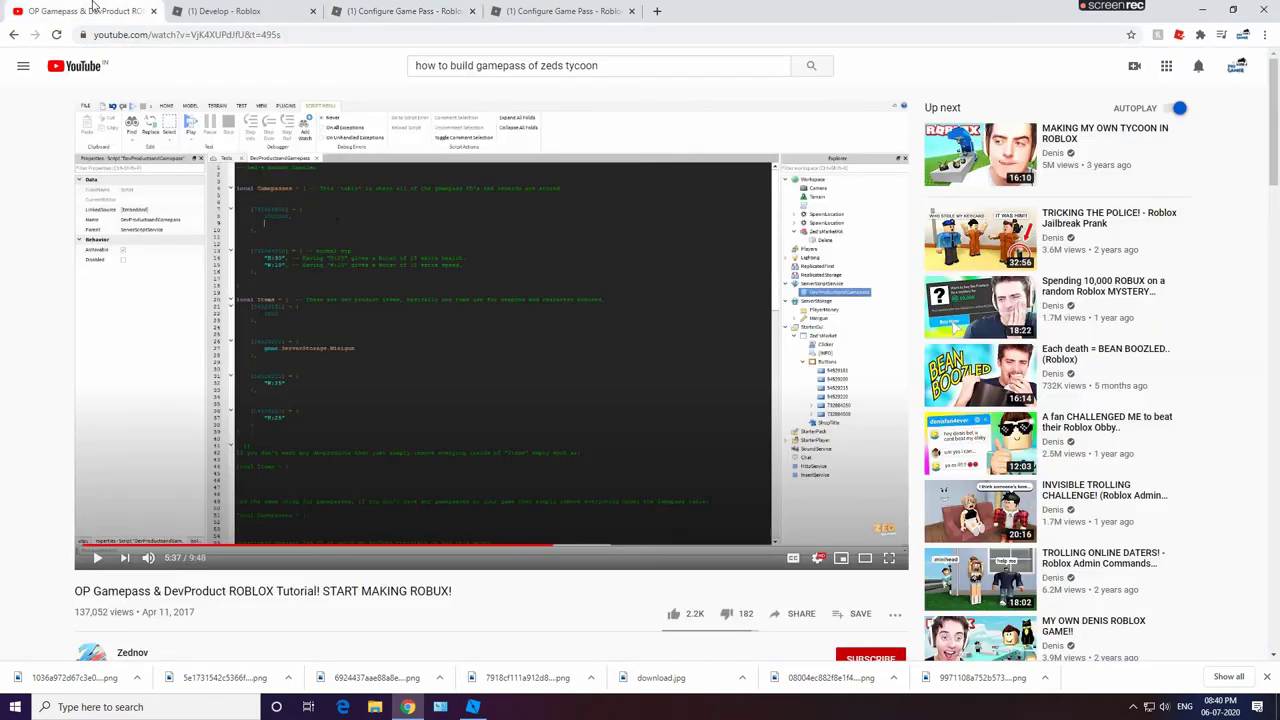
left_click(355, 11)
left_click(473, 706)
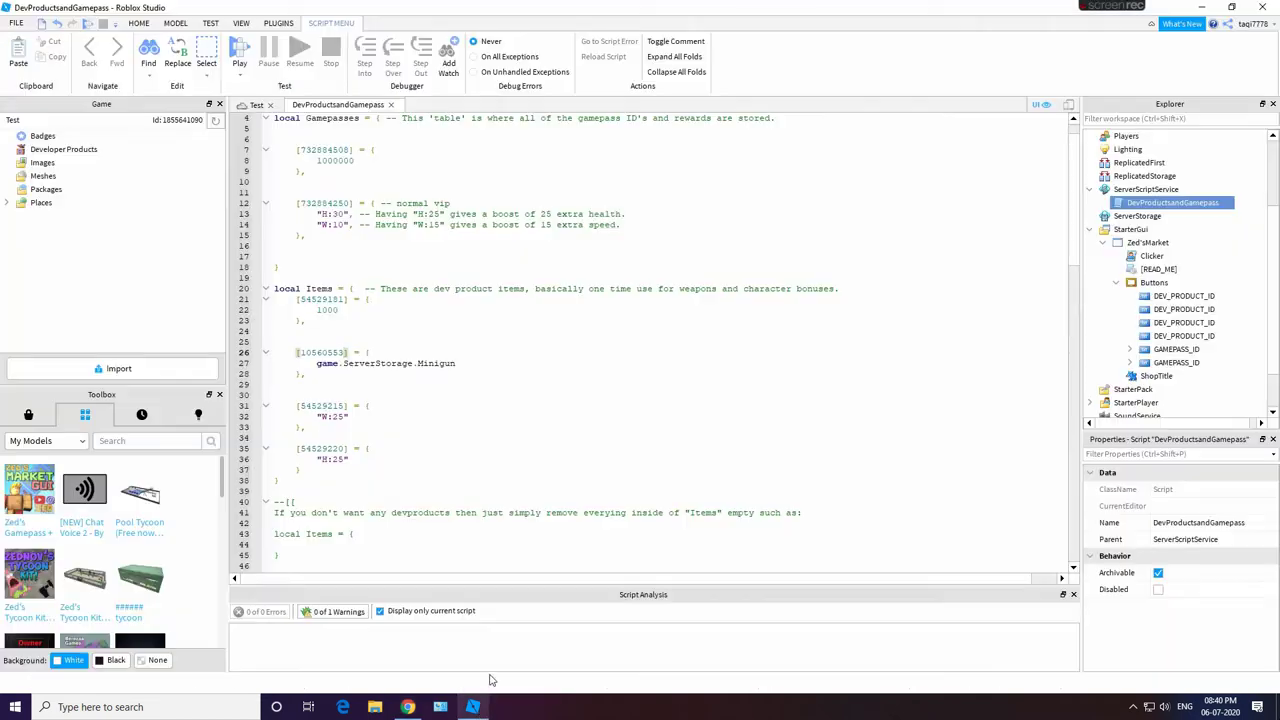
Step: Replace the ID of the "H:25" entry in the Items table with 10560562, and decline disabling AutoSave
double_click(315, 448)
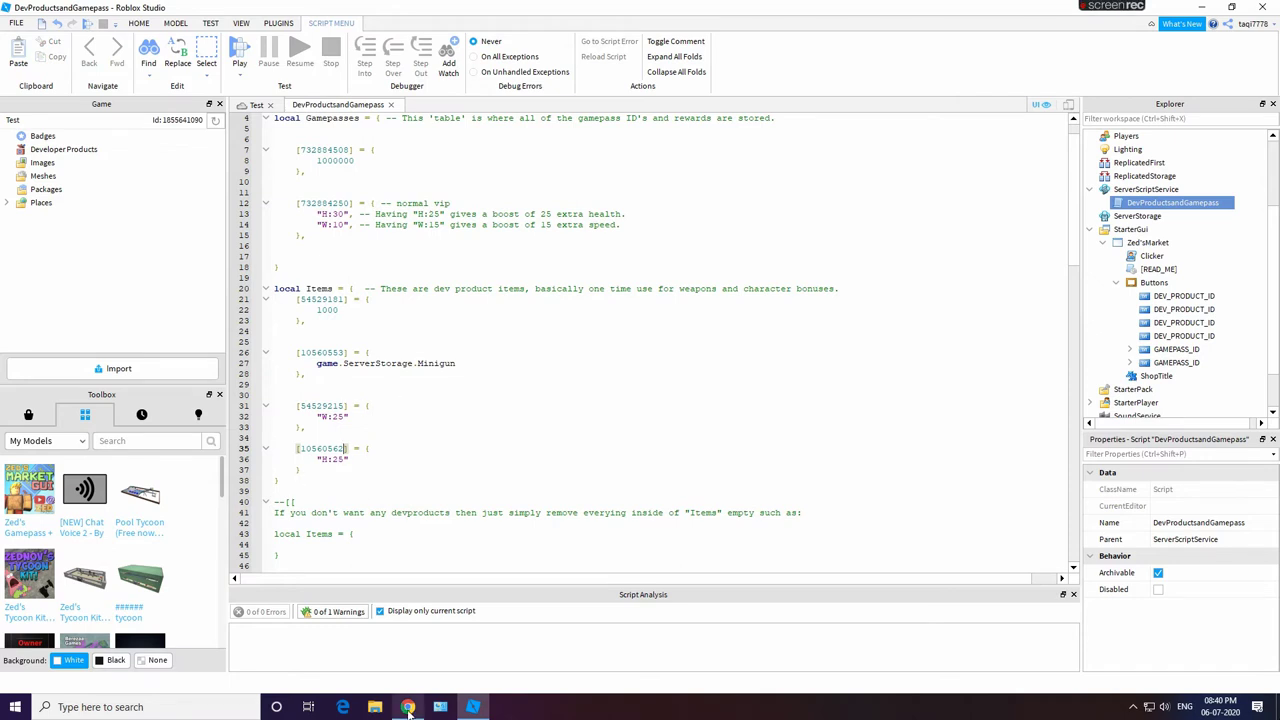
left_click(770, 389)
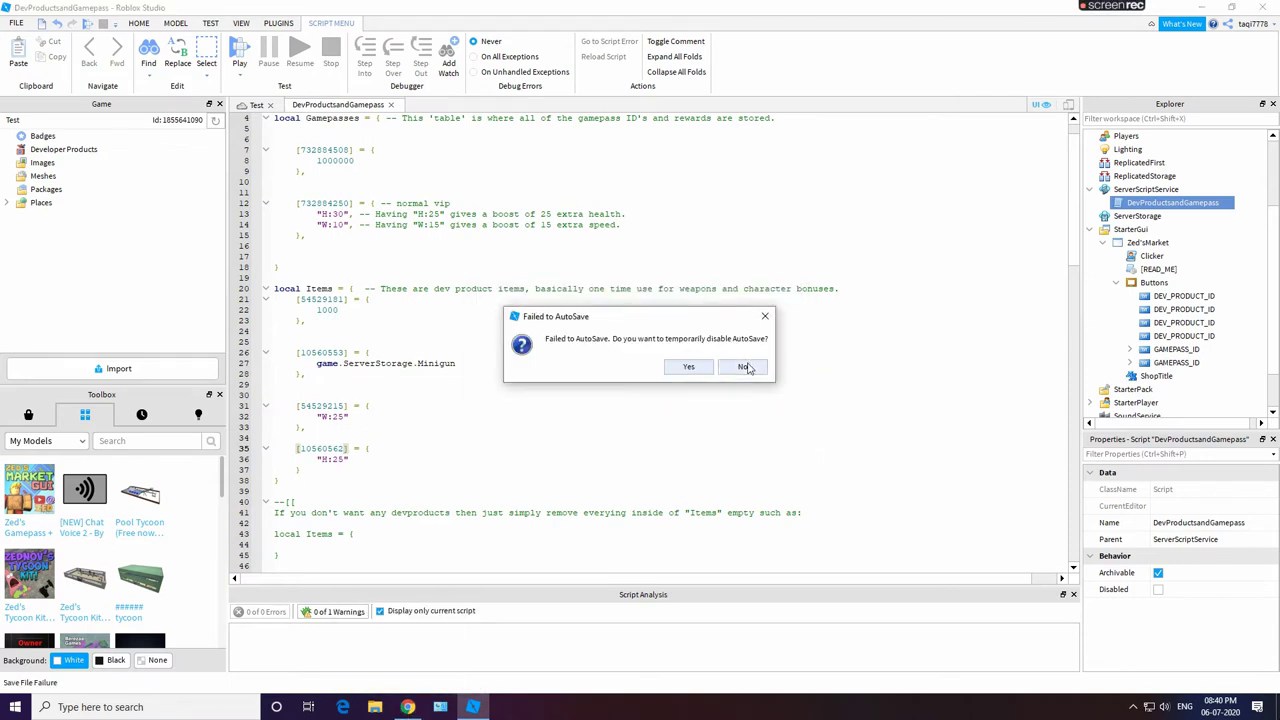
left_click(744, 367)
Step: Switch to Chrome, close the +25 Health pass's page, and save the +25 Speed pass's price as 5 Robux
left_click(409, 707)
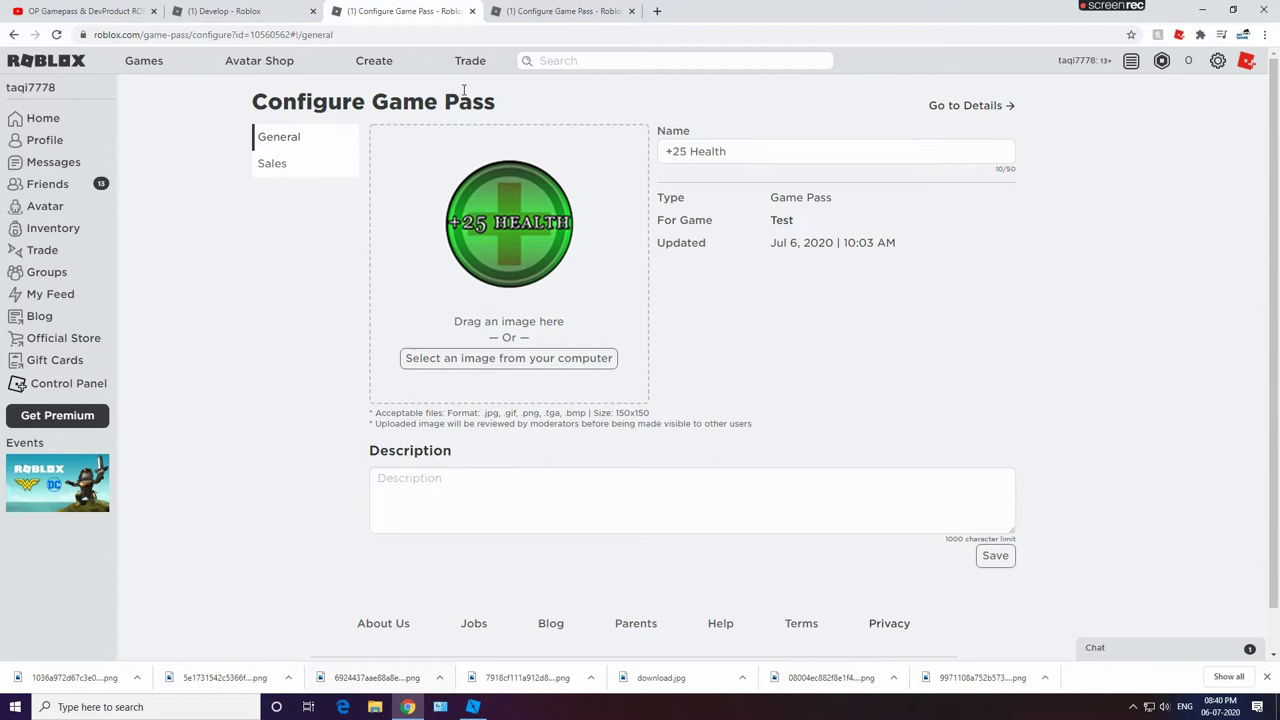
left_click(472, 11)
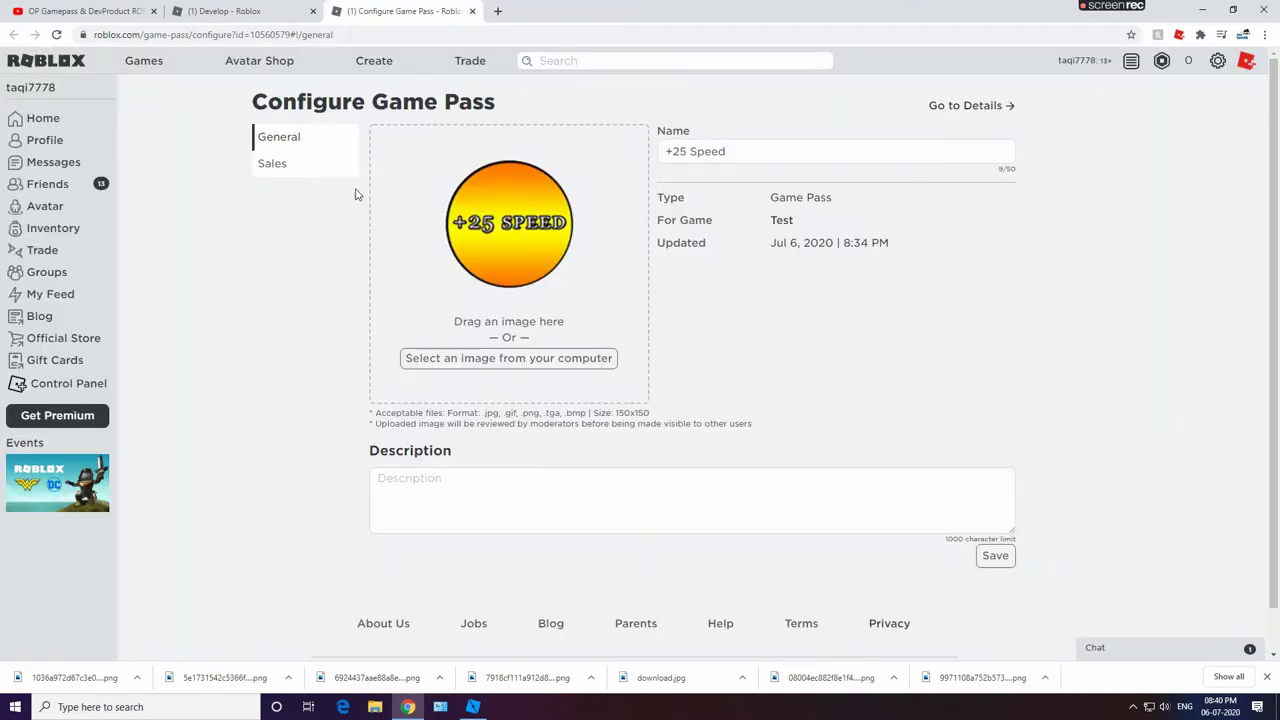
left_click(285, 163)
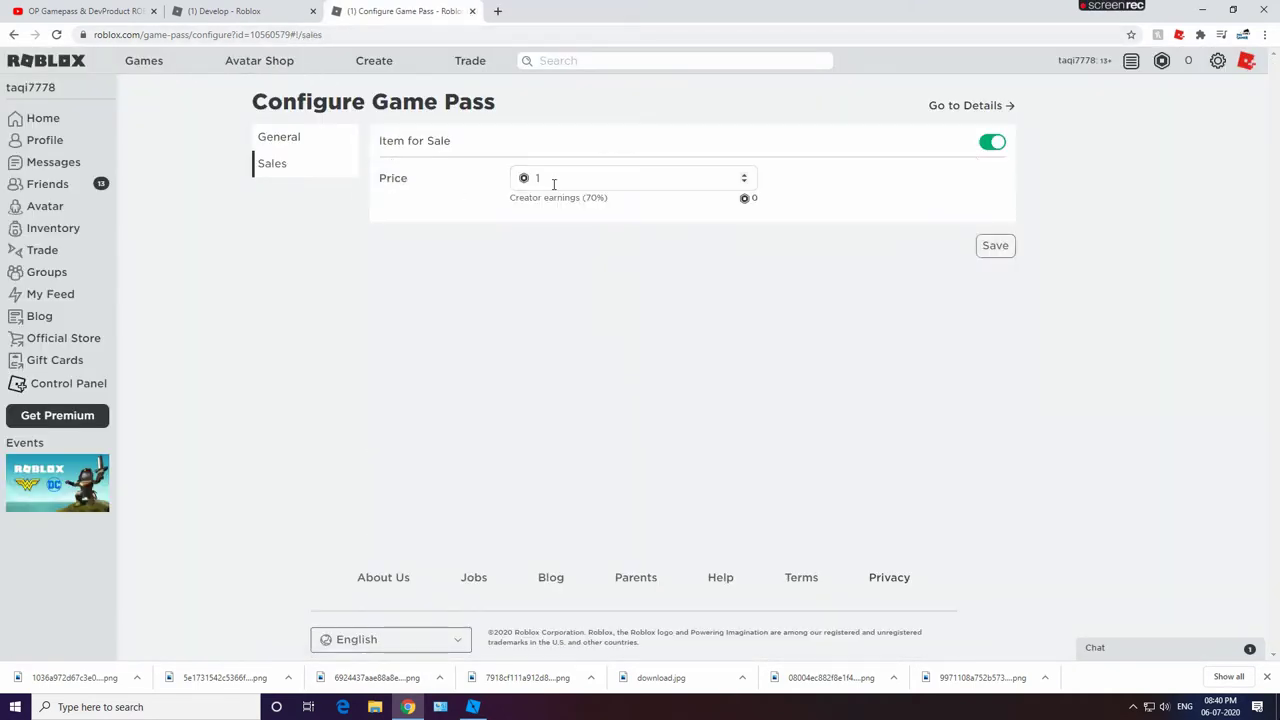
type("5")
left_click(992, 245)
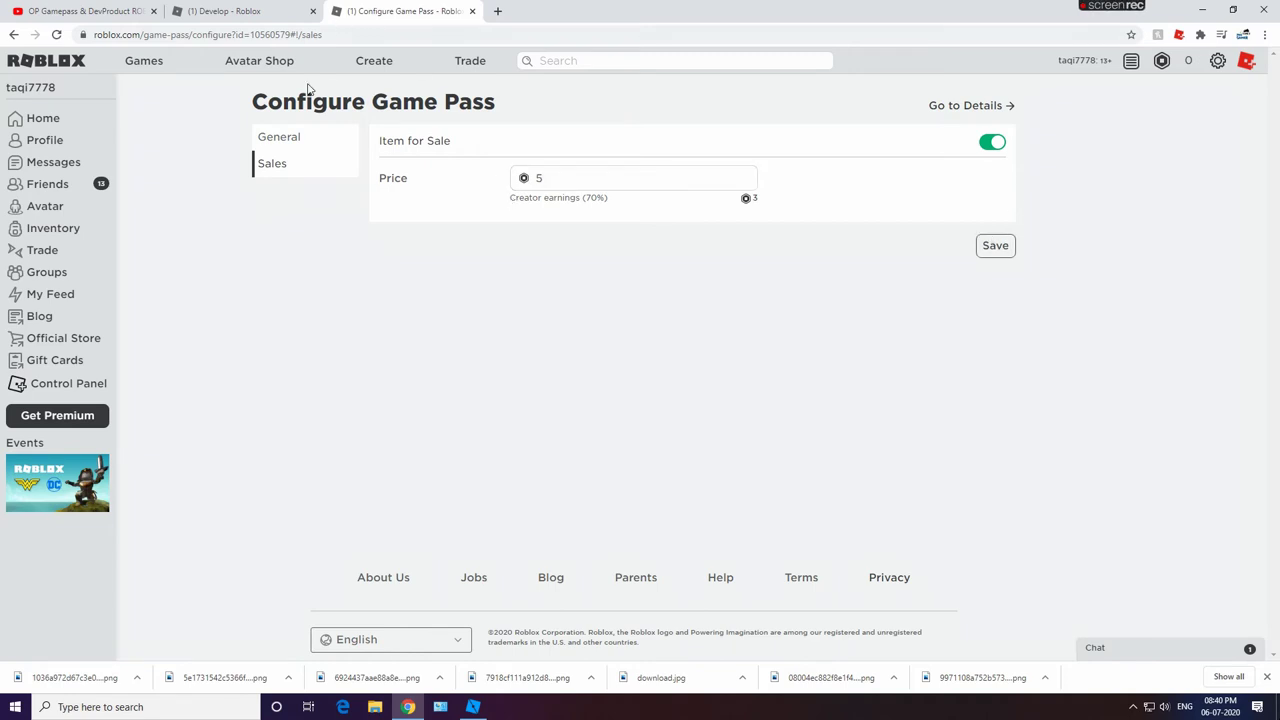
Step: Copy the +25 Speed game pass ID from the page address and paste 10560579 as the "W:25" entry's ID in the Roblox Studio script
double_click(323, 34)
key("ctrl+c")
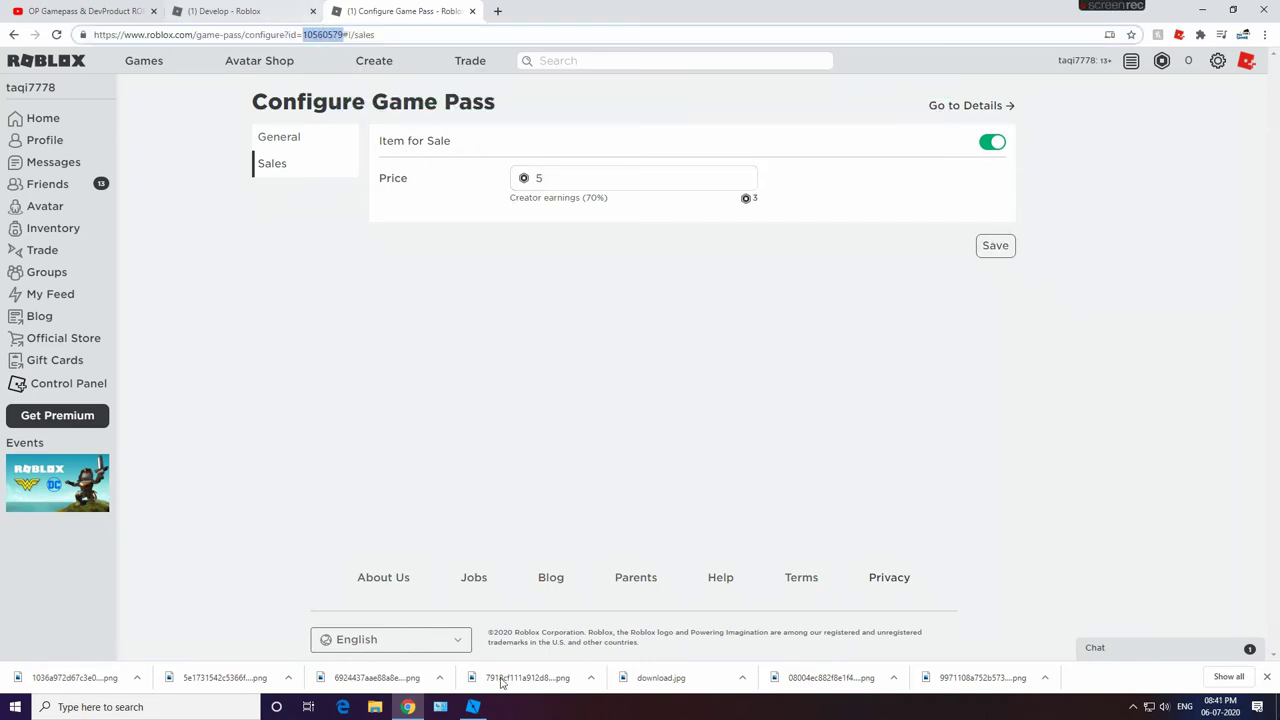
left_click(473, 707)
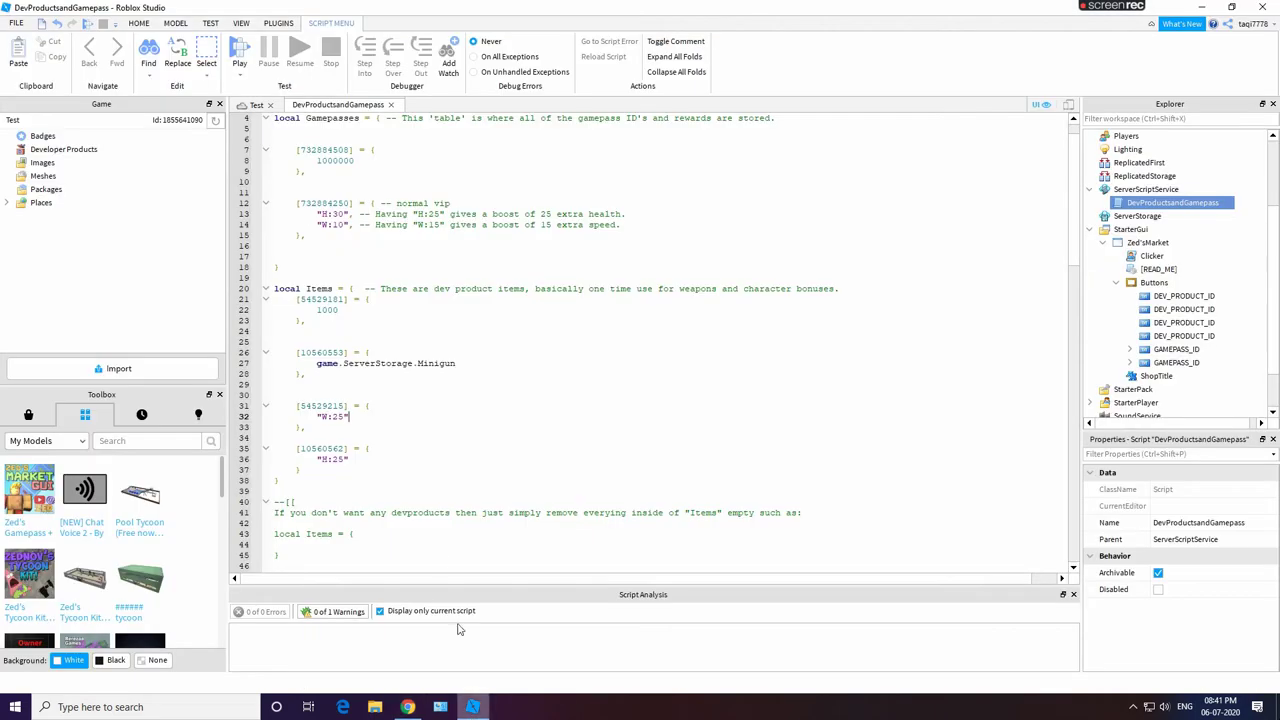
double_click(329, 406)
key("ctrl+v")
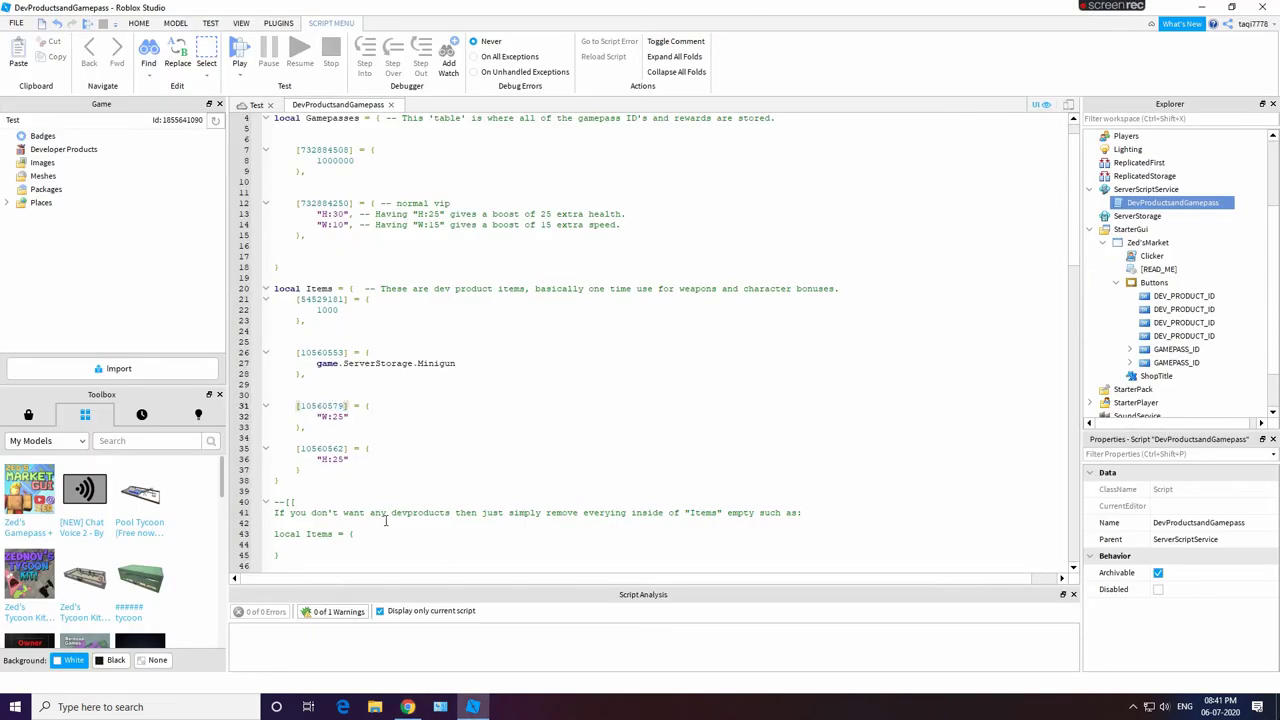
scroll(559, 437, "up", 1)
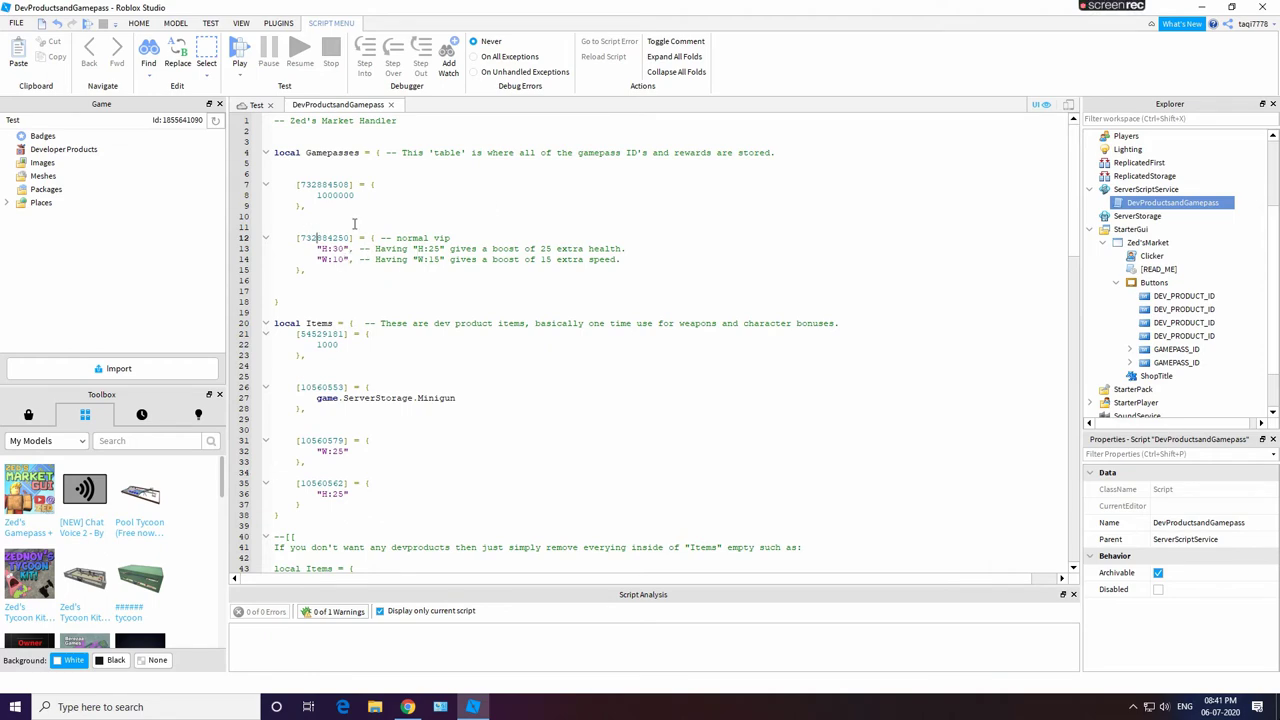
scroll(501, 281, "down", 10)
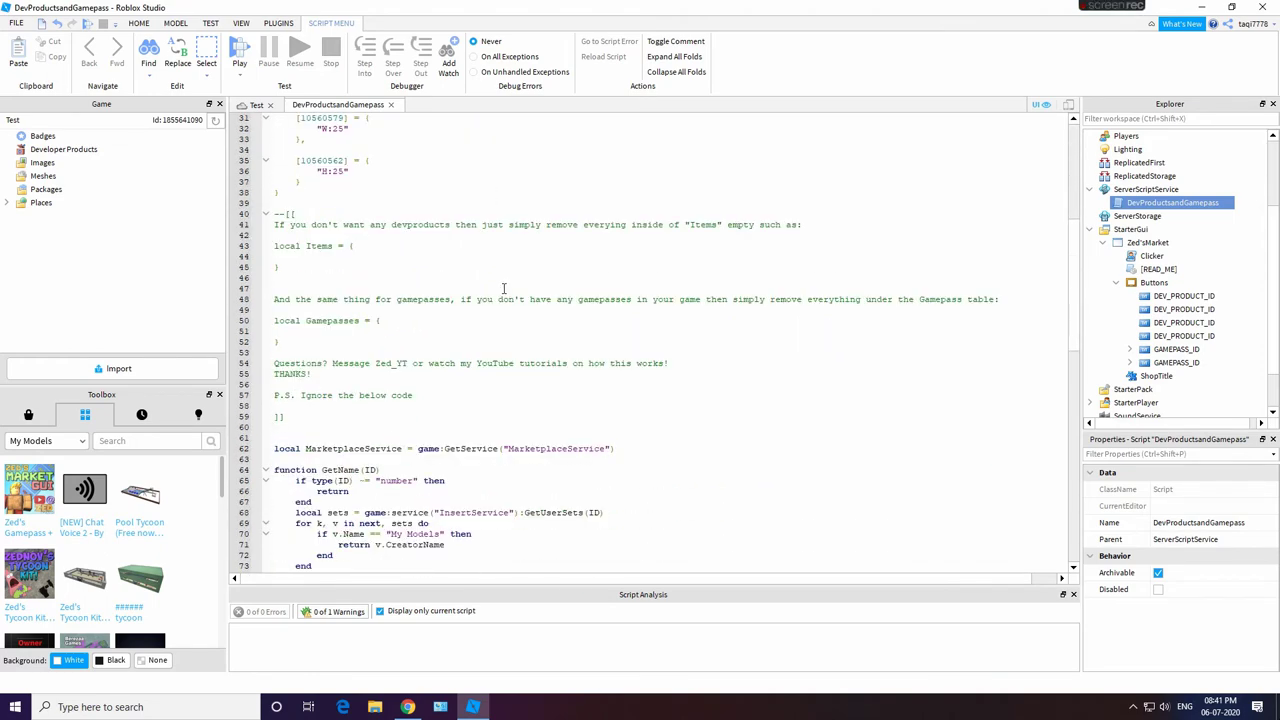
scroll(504, 289, "up", 10)
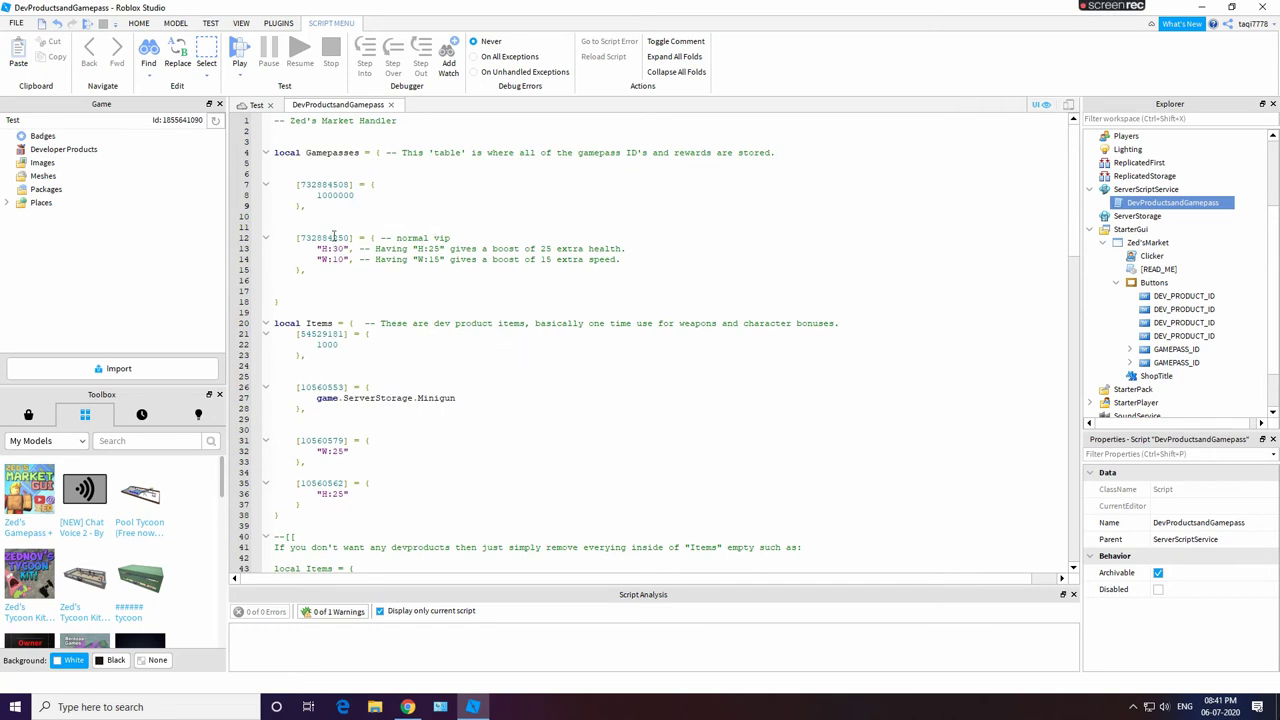
Step: Switch to Chrome, close the +25 Speed pass's page, and open the Vip game pass's configuration page in a new tab
left_click(404, 665)
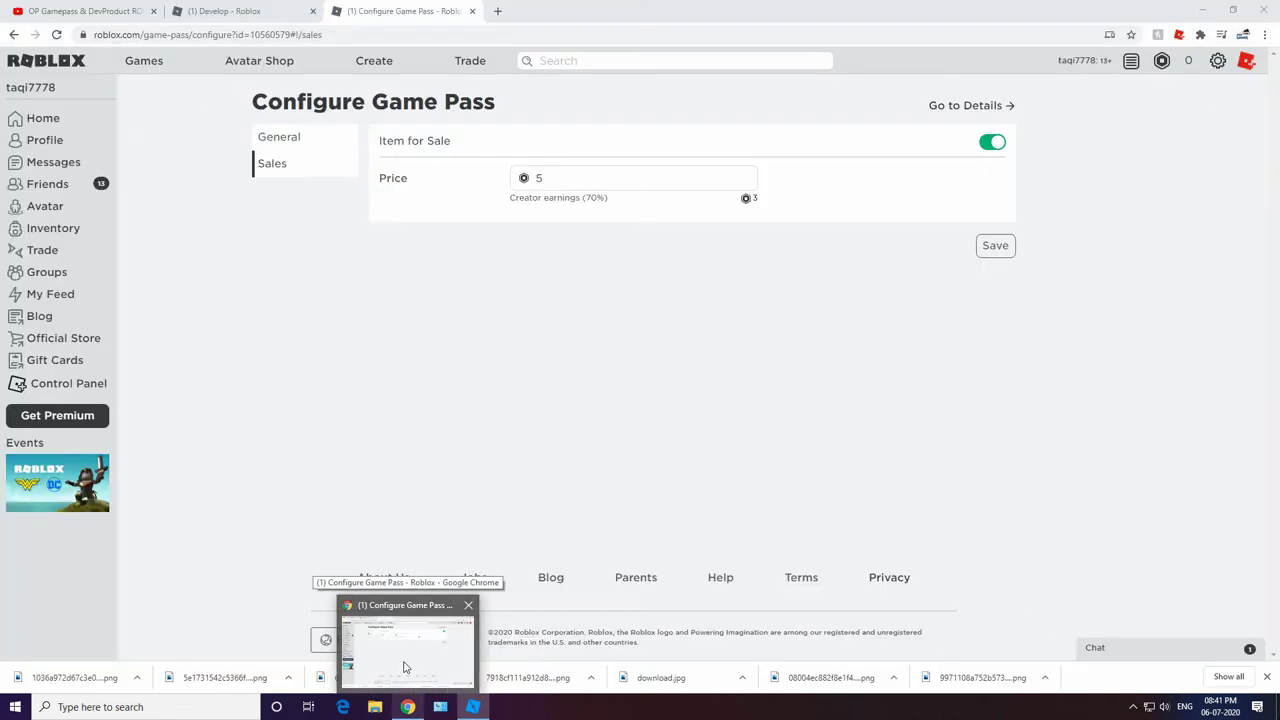
left_click(473, 11)
left_click(823, 489)
right_click(808, 512)
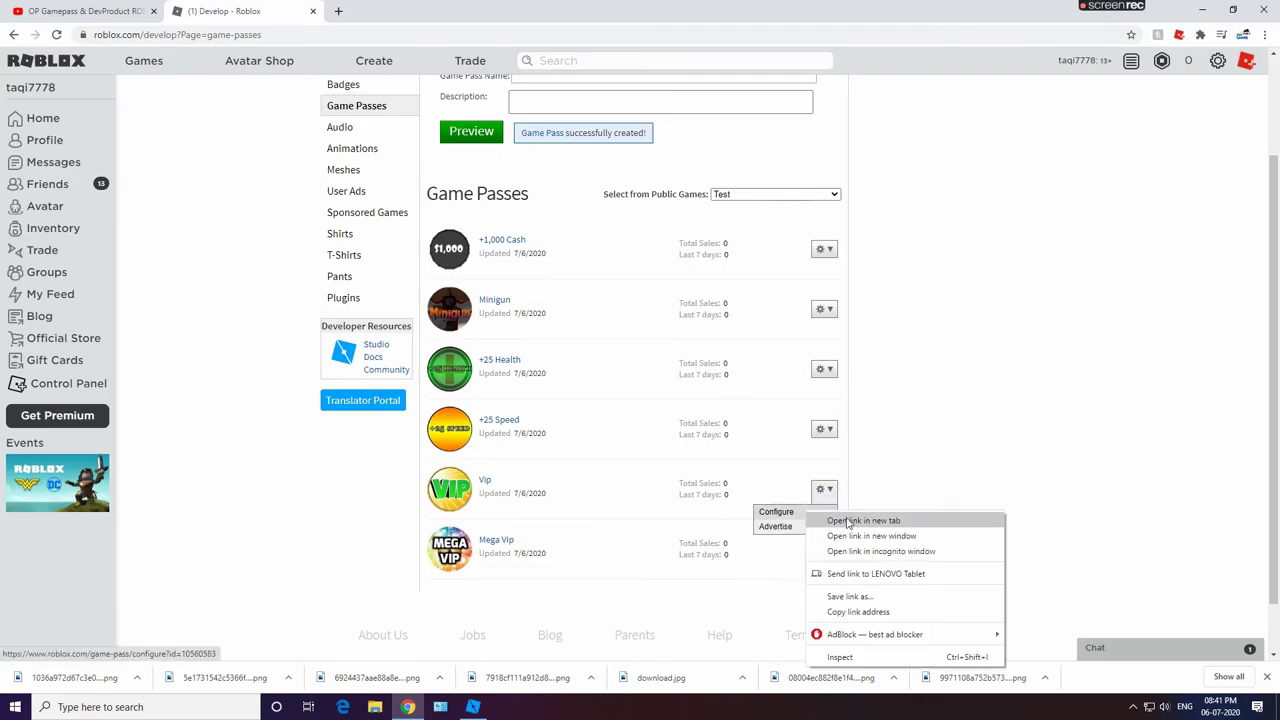
left_click(871, 500)
left_click(823, 489)
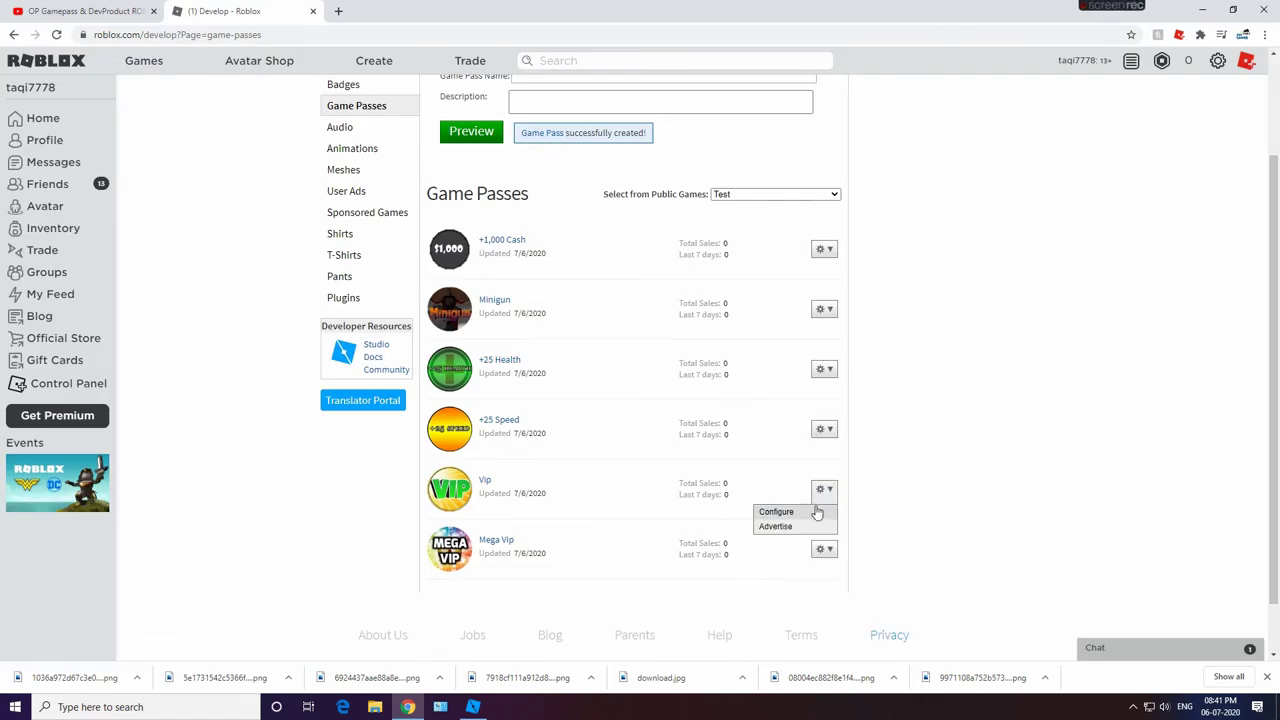
right_click(816, 508)
left_click(850, 515)
Step: Open the Mega Vip game pass's configuration page in a new tab
left_click(828, 552)
left_click(825, 558)
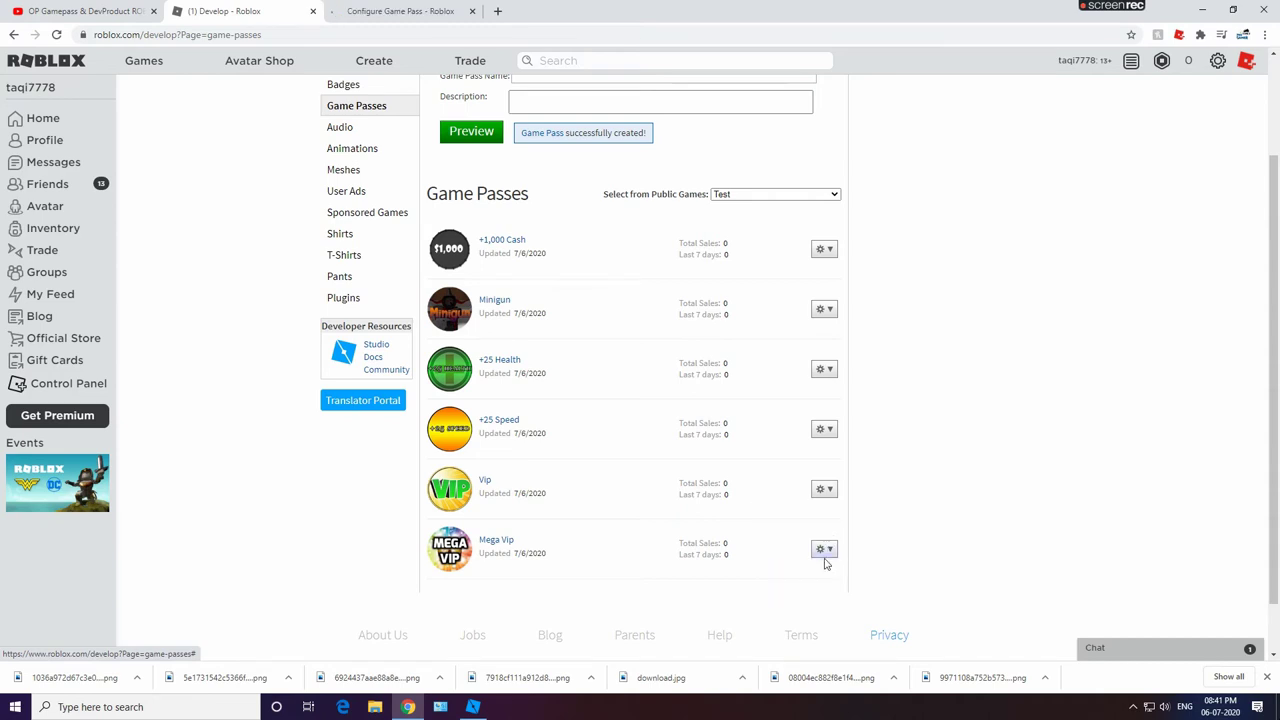
left_click(825, 551)
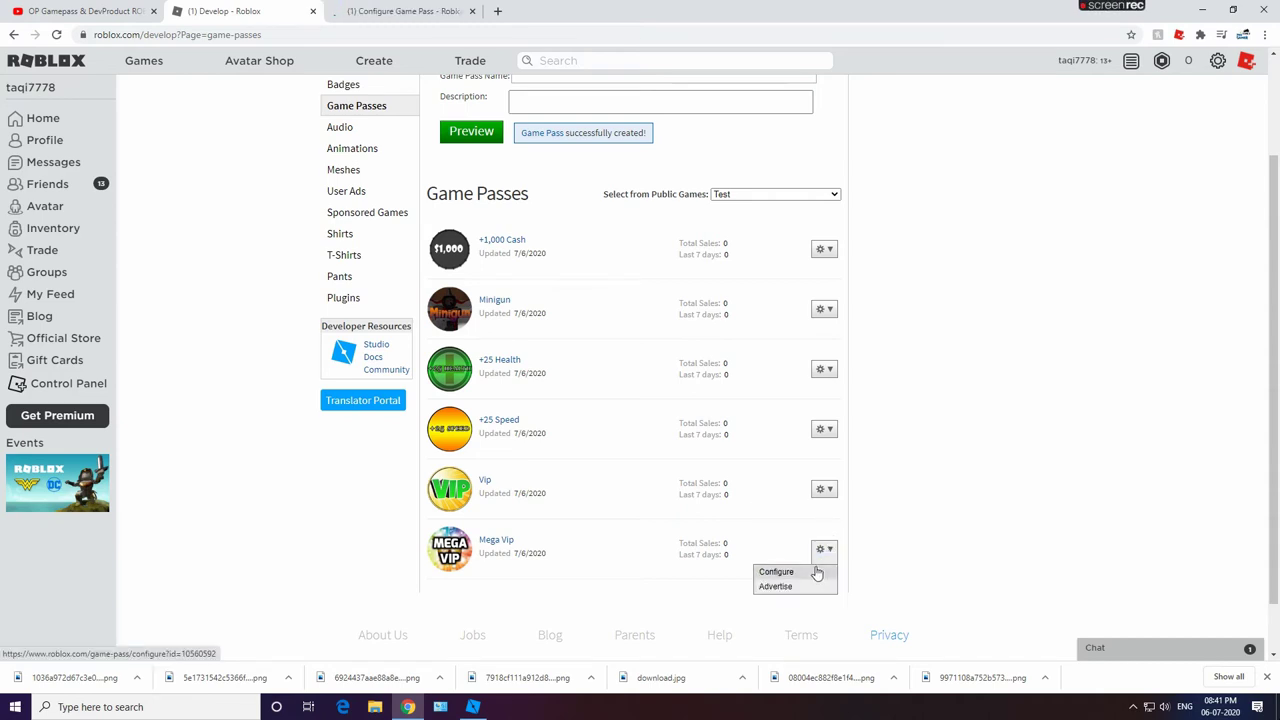
right_click(817, 572)
left_click(850, 432)
Step: Put the Vip game pass on sale and save its price as 5 Robux
left_click(350, 6)
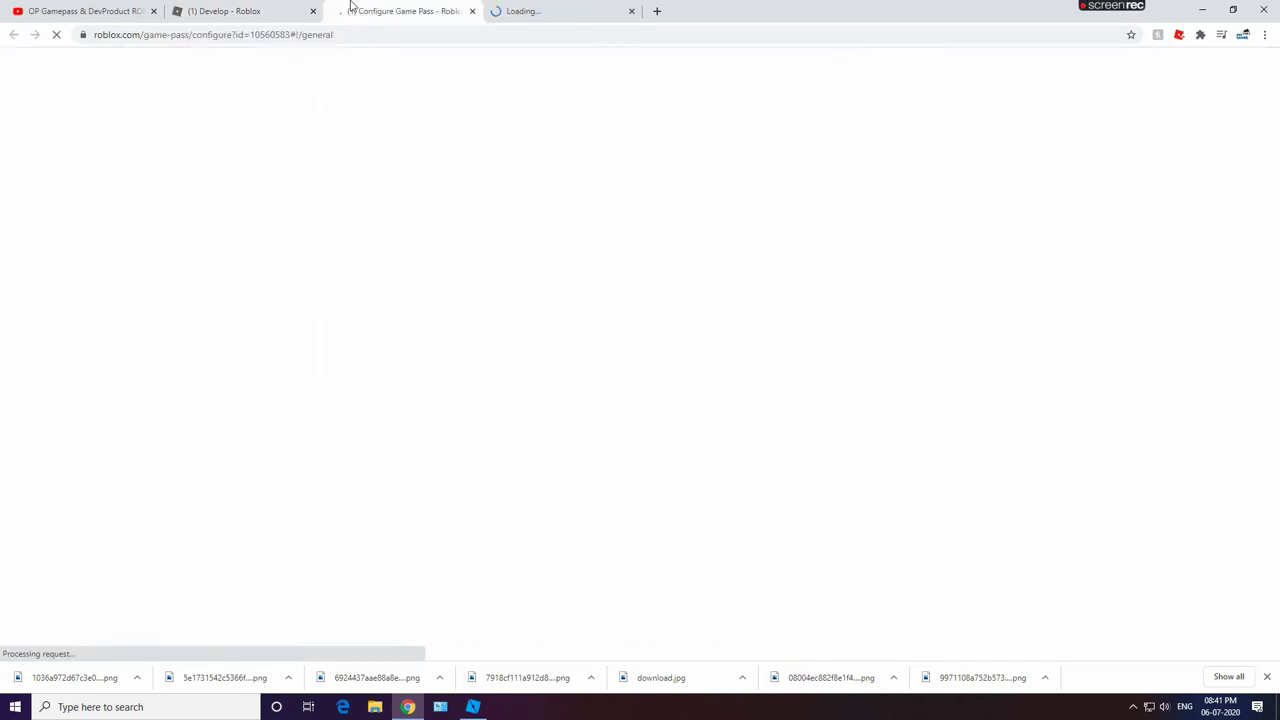
left_click(284, 167)
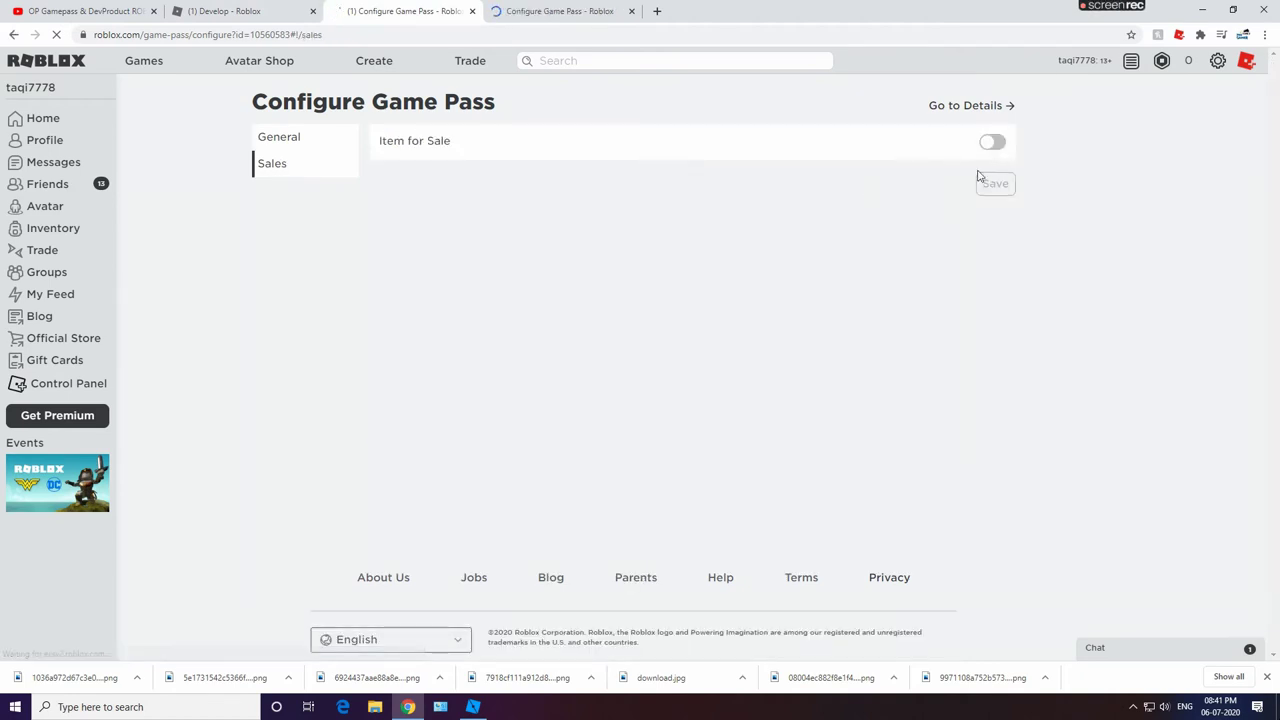
left_click(991, 142)
left_click_drag(640, 177, 507, 180)
type("5")
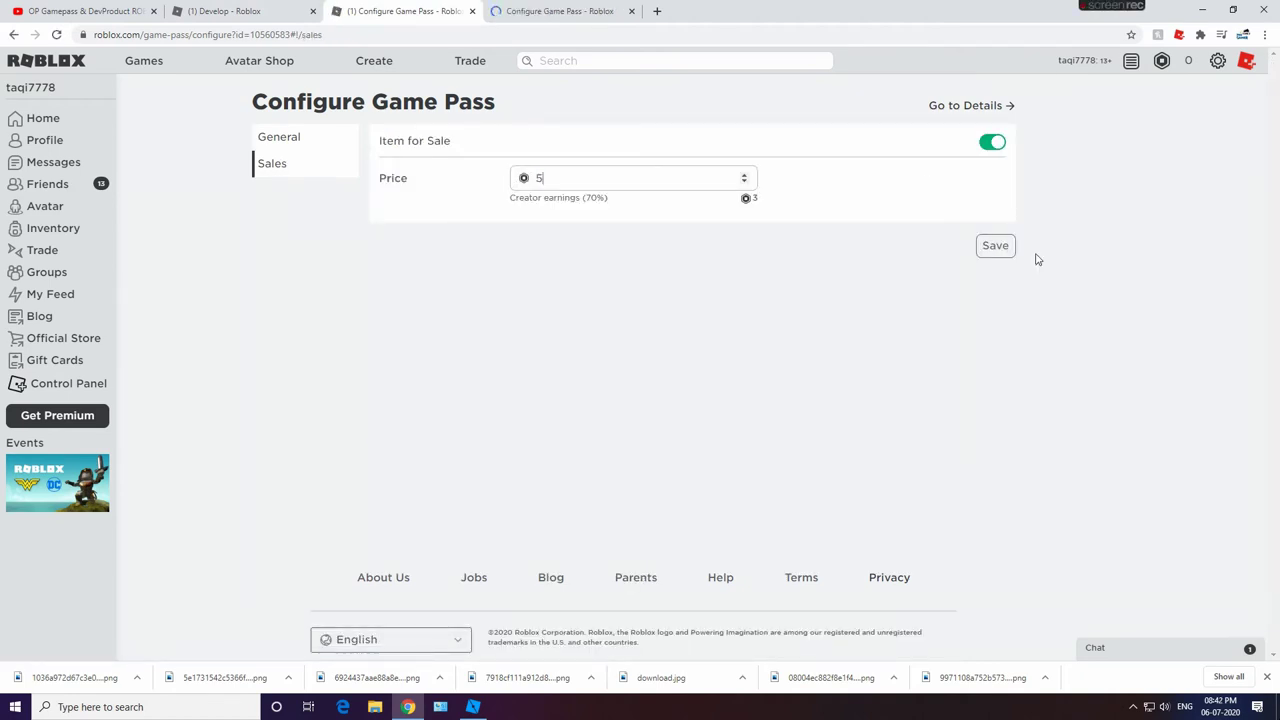
left_click(995, 245)
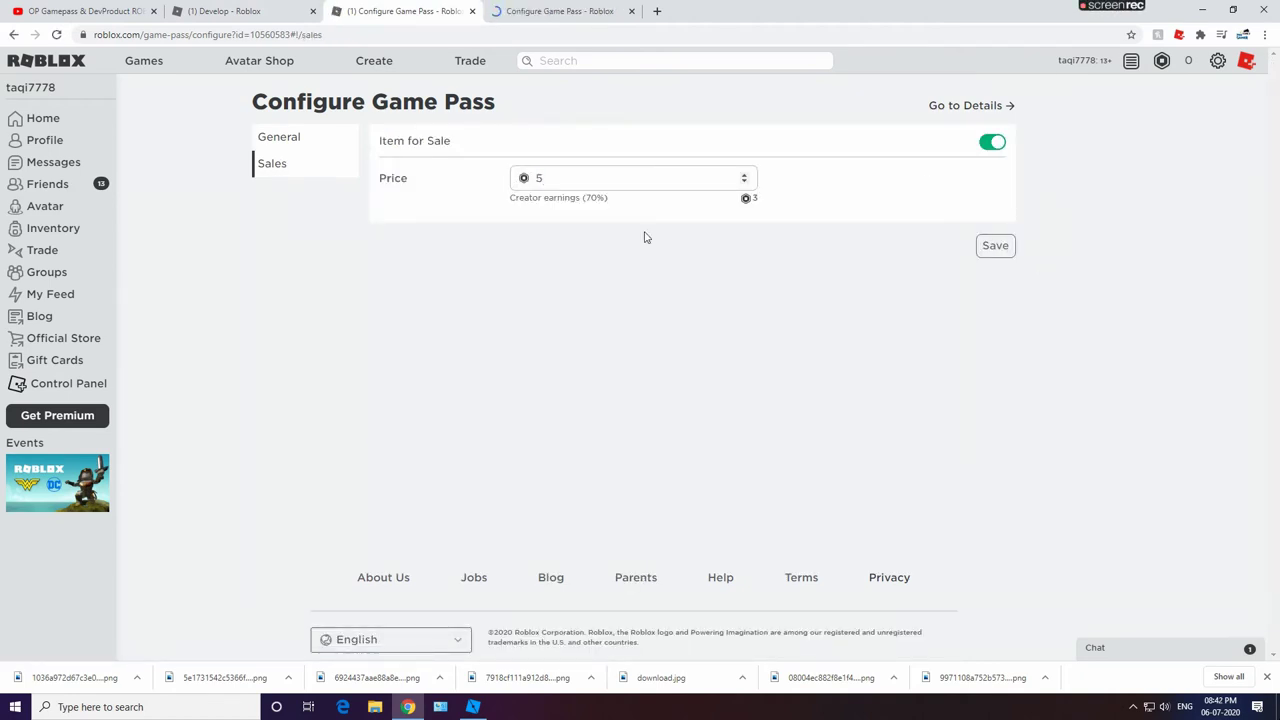
Step: Copy the Vip game pass ID from the page address and paste 10560583 as the "normal vip" entry's ID in the Roblox Studio script
double_click(315, 34)
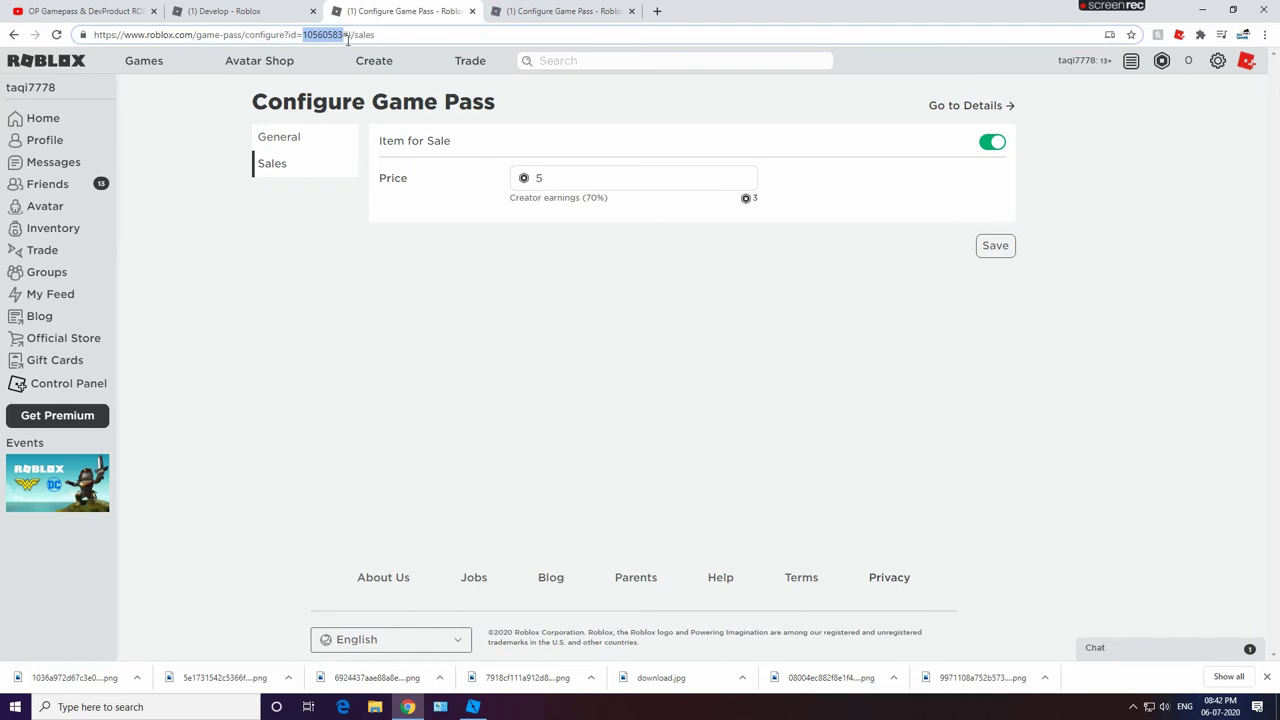
left_click(272, 133)
left_click(473, 707)
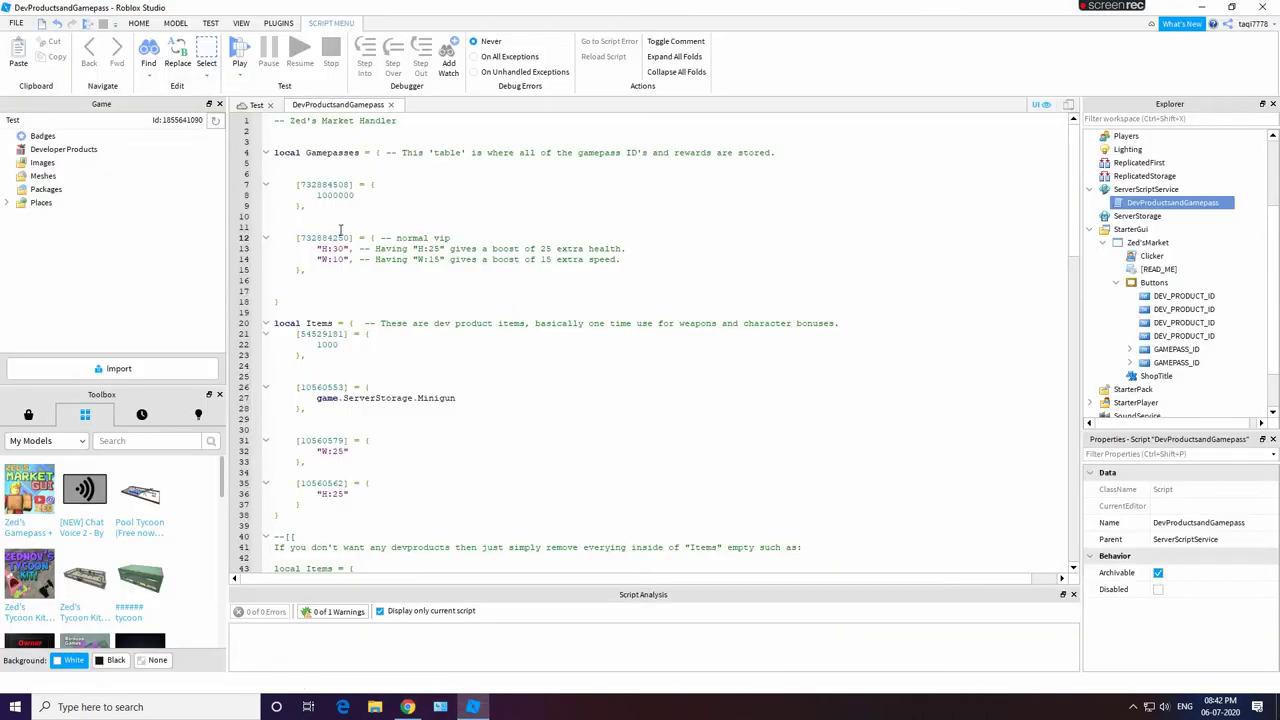
double_click(331, 238)
key("super")
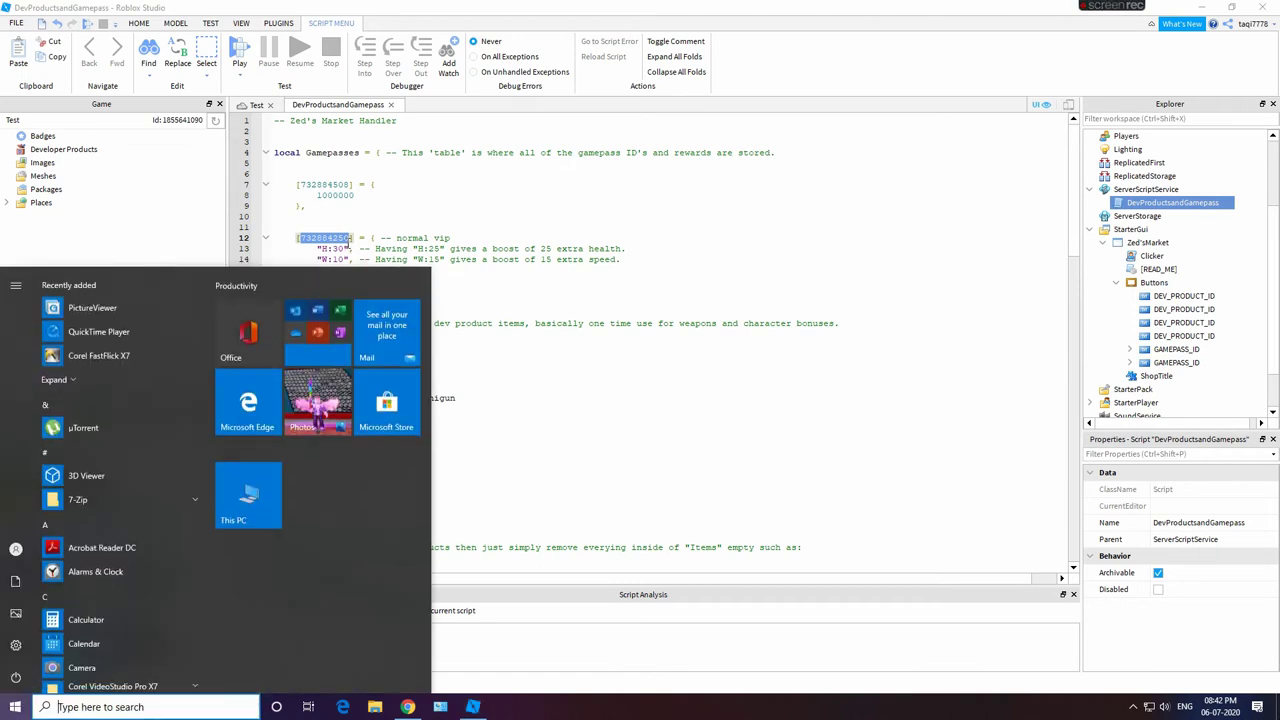
key("super")
type("v")
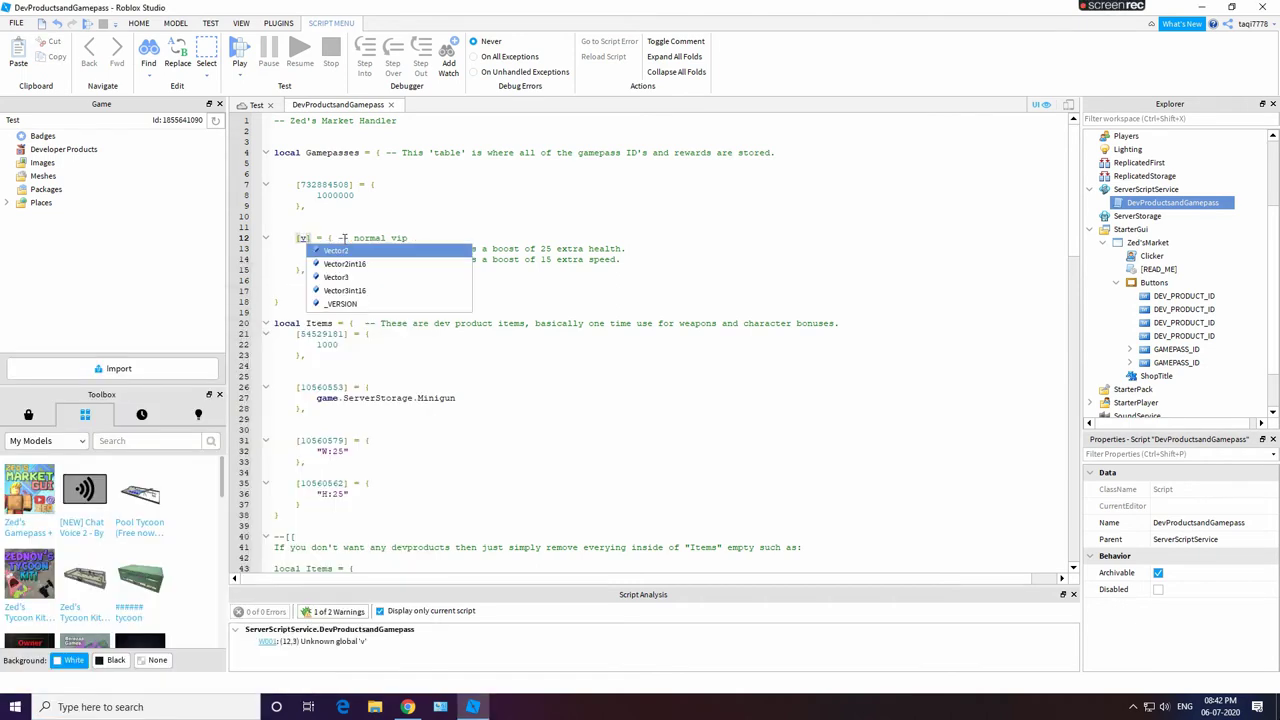
key("BackSpace")
type("10560553")
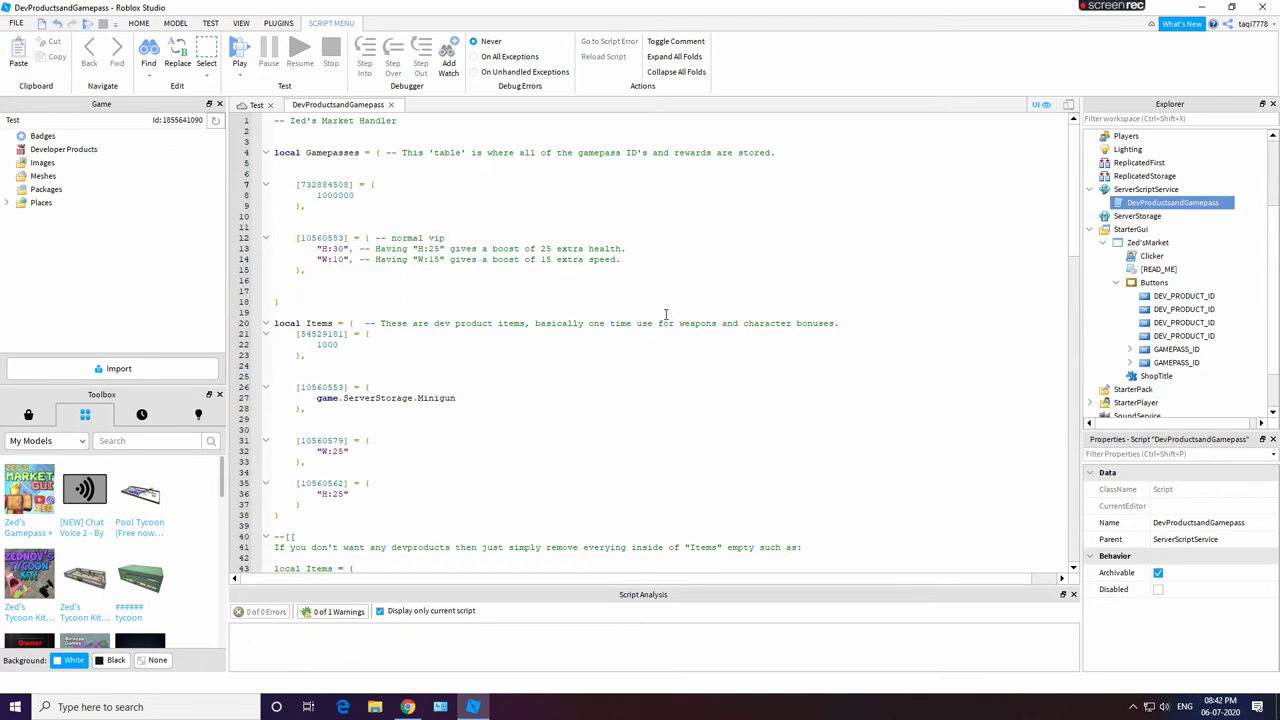
Step: Switch to Chrome, open the +1,000 Cash game pass's configuration page in a new tab, and close the Vip pass's page
scroll(419, 410, "down", 3)
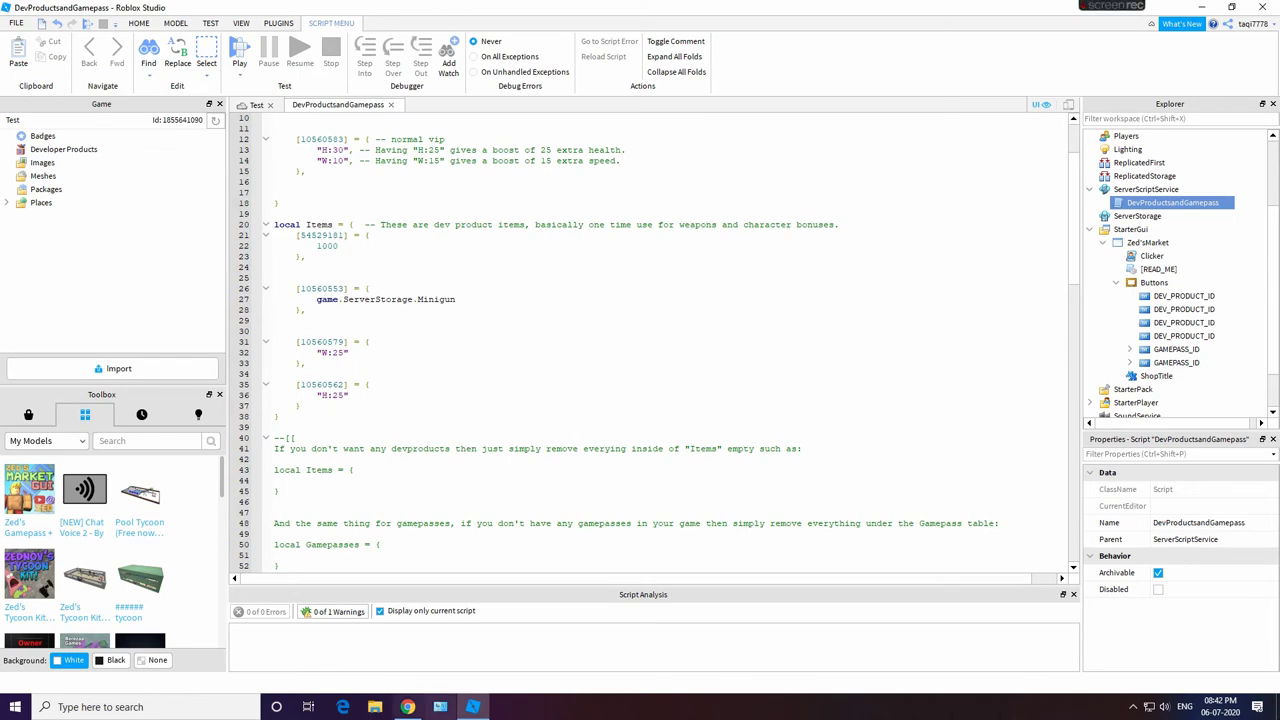
left_click(407, 707)
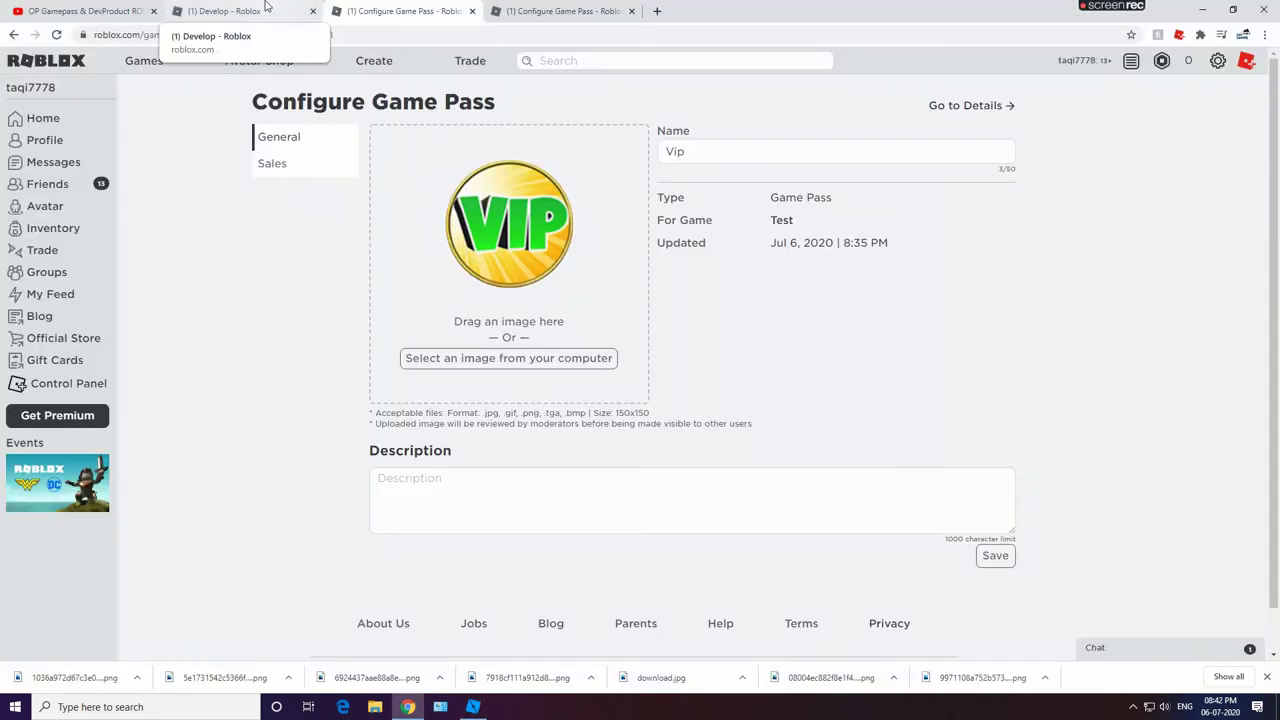
left_click(225, 11)
left_click(822, 249)
right_click(820, 270)
left_click(857, 278)
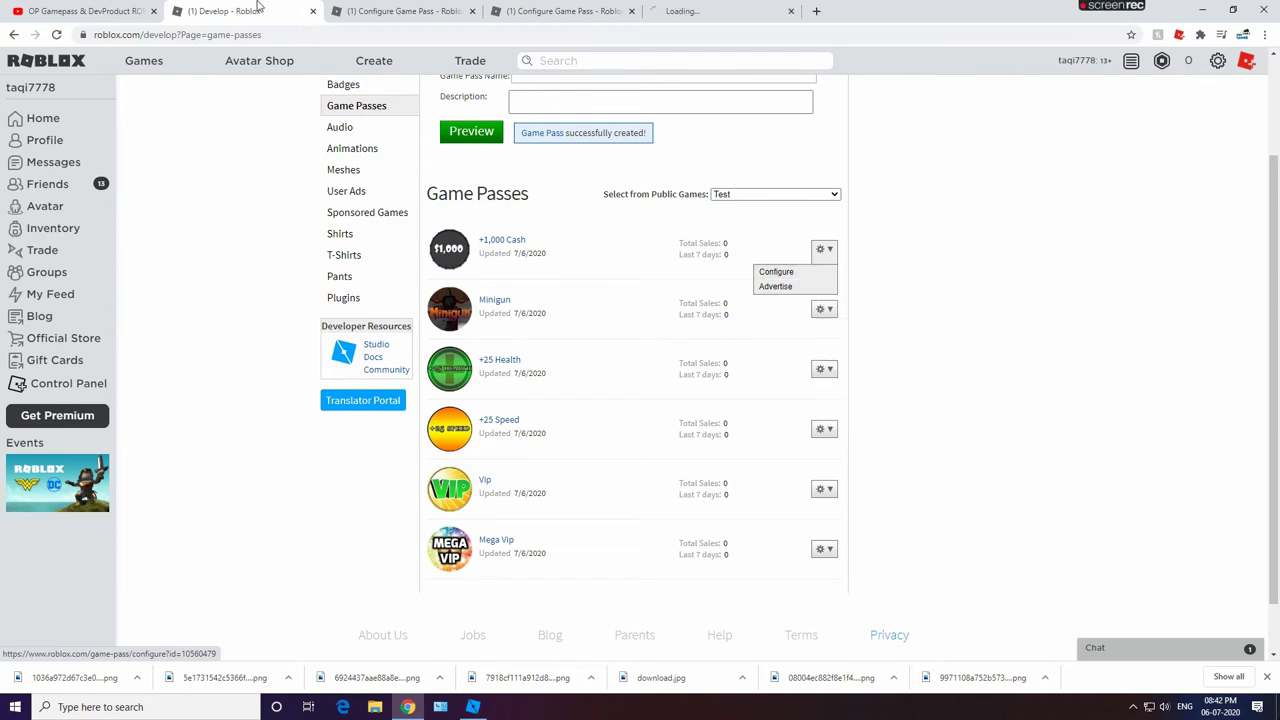
left_click(666, 10)
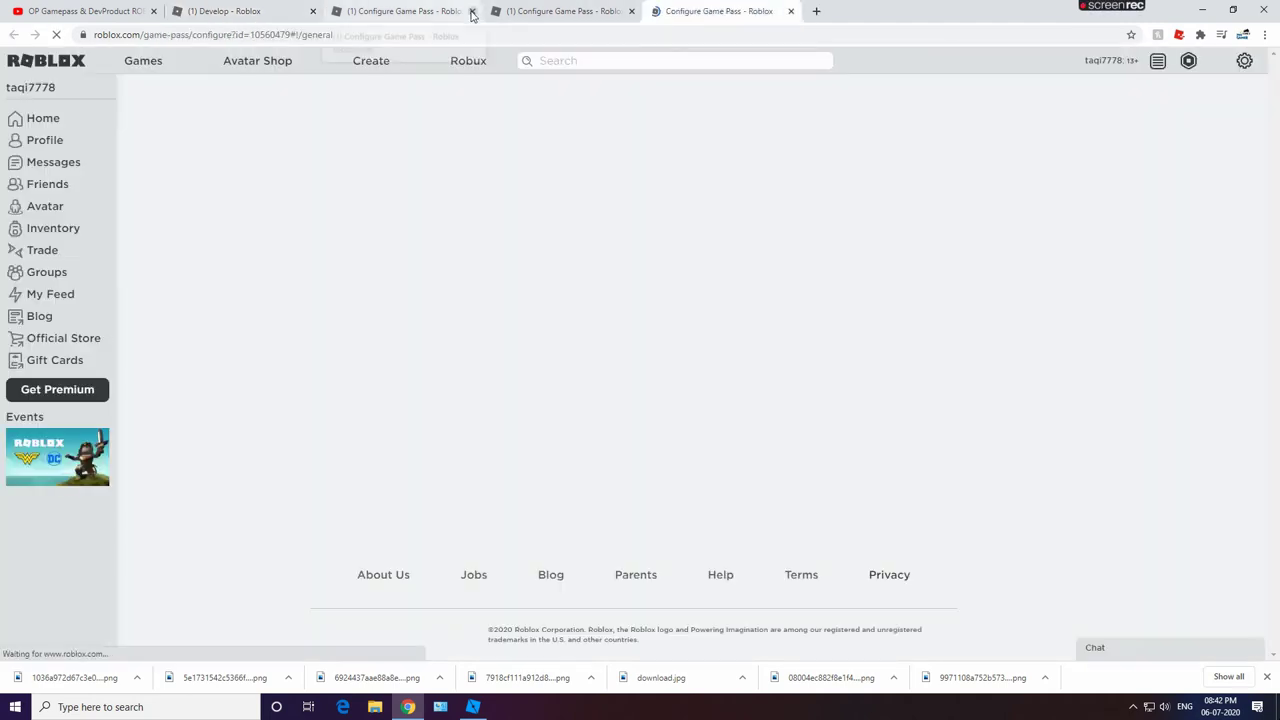
left_click(472, 11)
left_click_drag(303, 34, 342, 36)
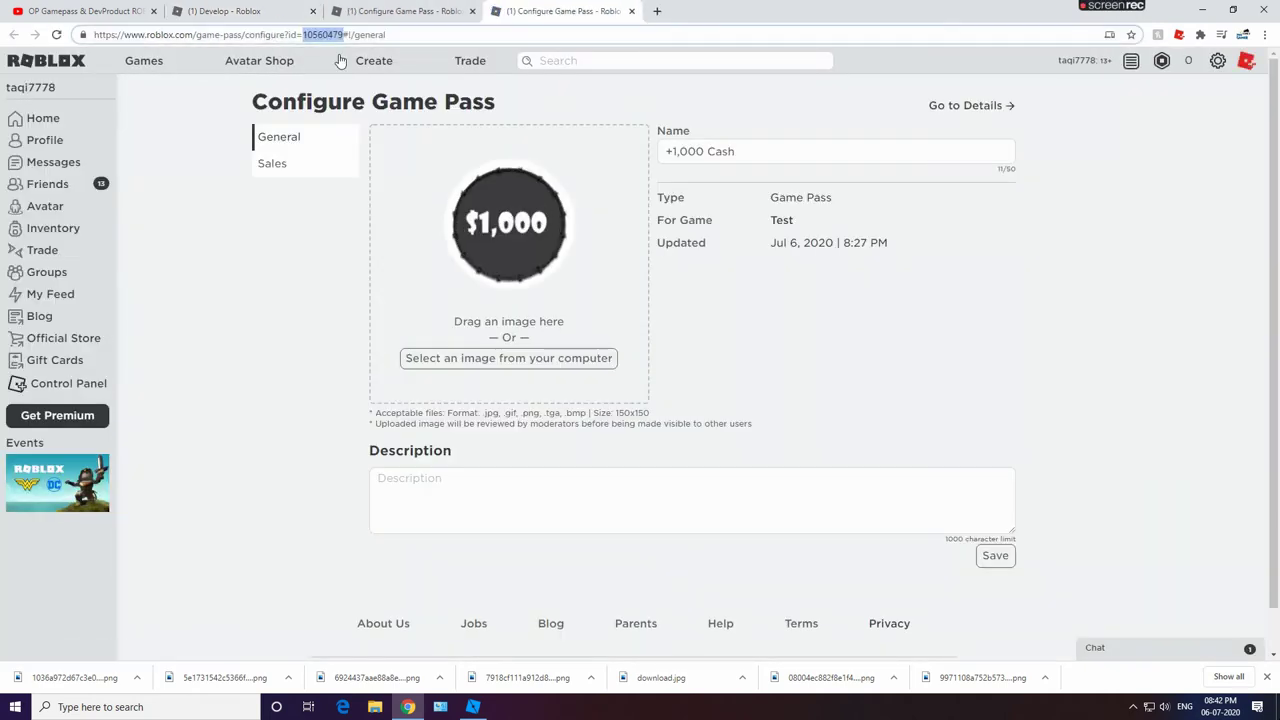
left_click(473, 707)
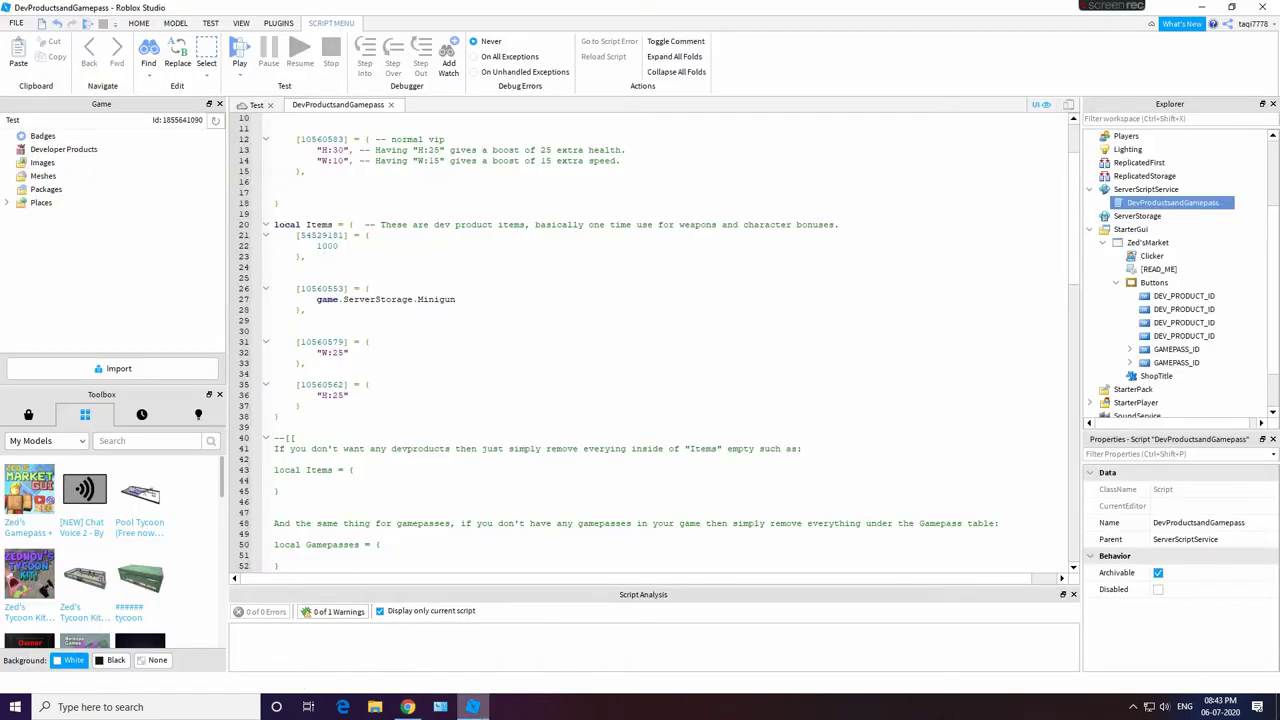
double_click(328, 236)
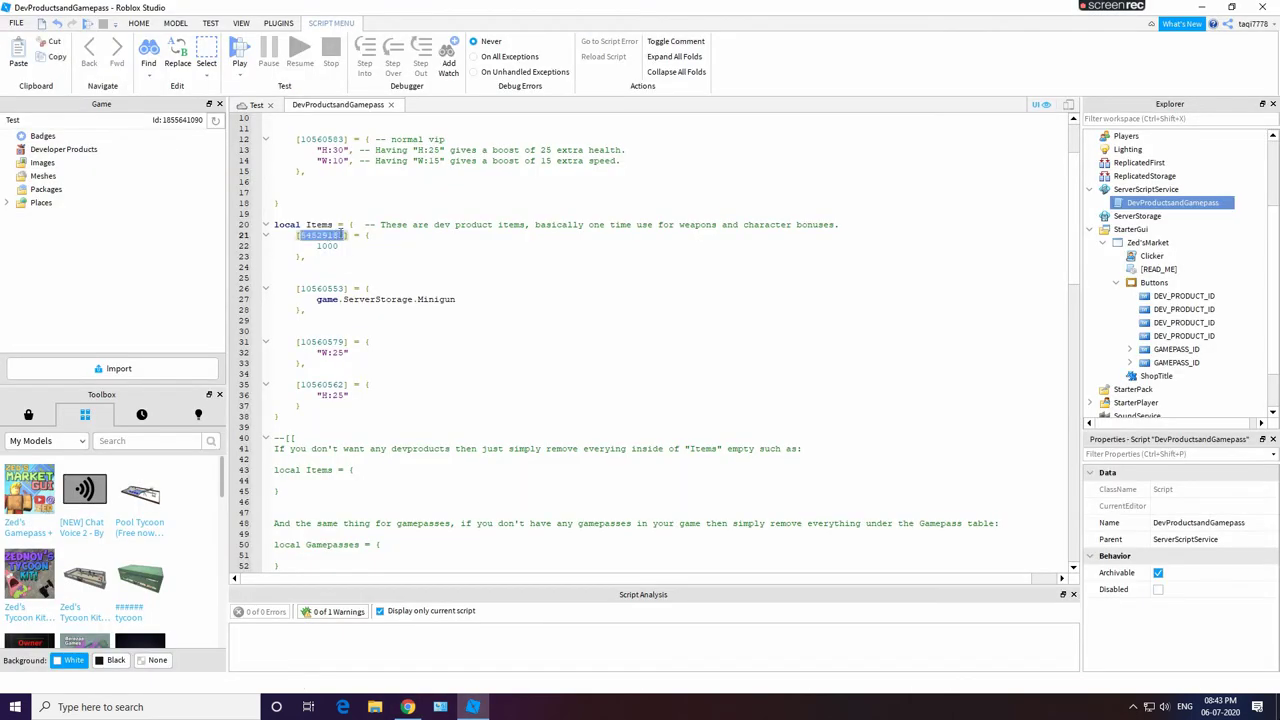
left_click(343, 235)
double_click(320, 225)
double_click(321, 235)
left_click(334, 236)
Step: Copy the +1,000 Cash pass ID from its Chrome page address and paste 10560479 as the 1000 entry's ID in the script's Items table
left_click(407, 707)
double_click(272, 35)
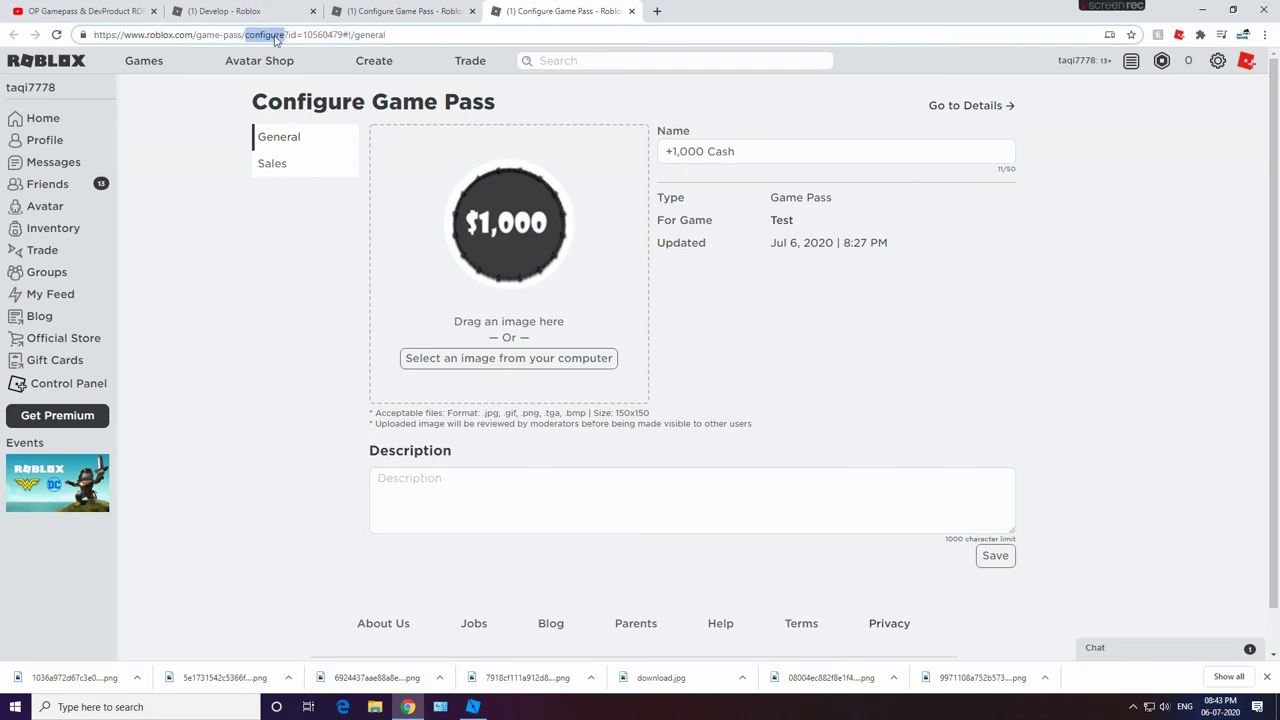
double_click(323, 35)
key("ctrl+c")
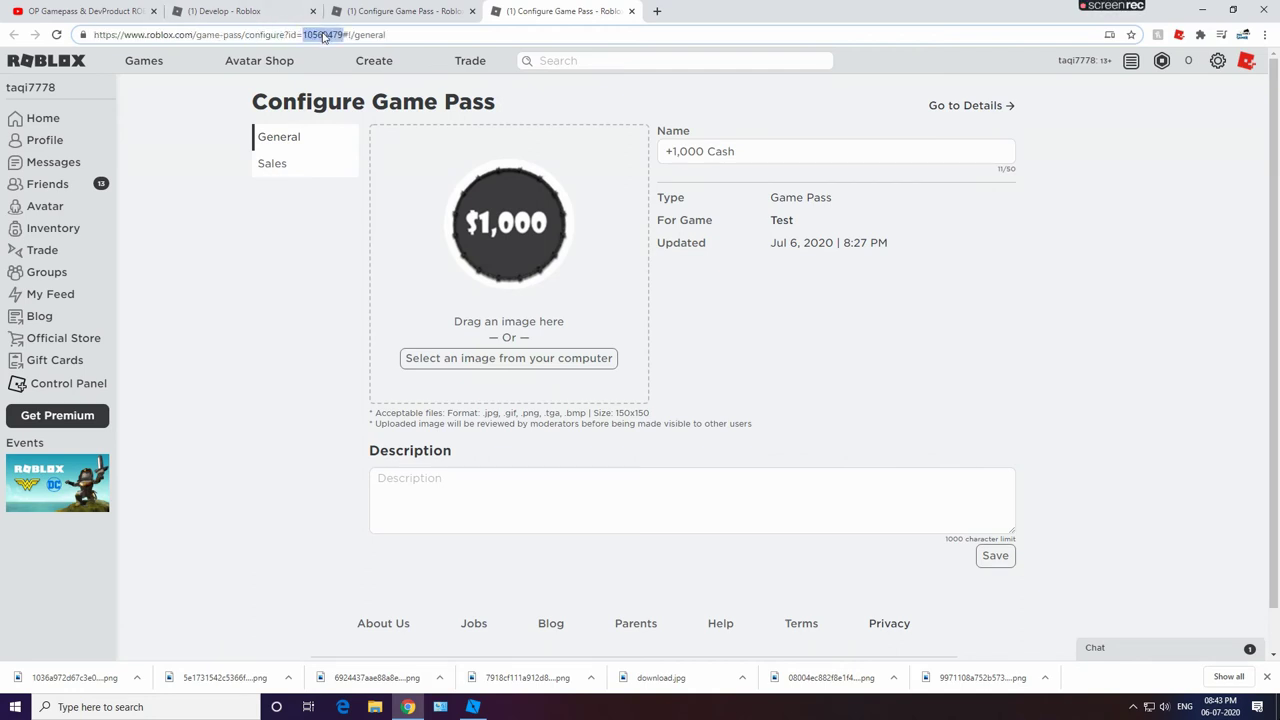
left_click(473, 707)
double_click(335, 236)
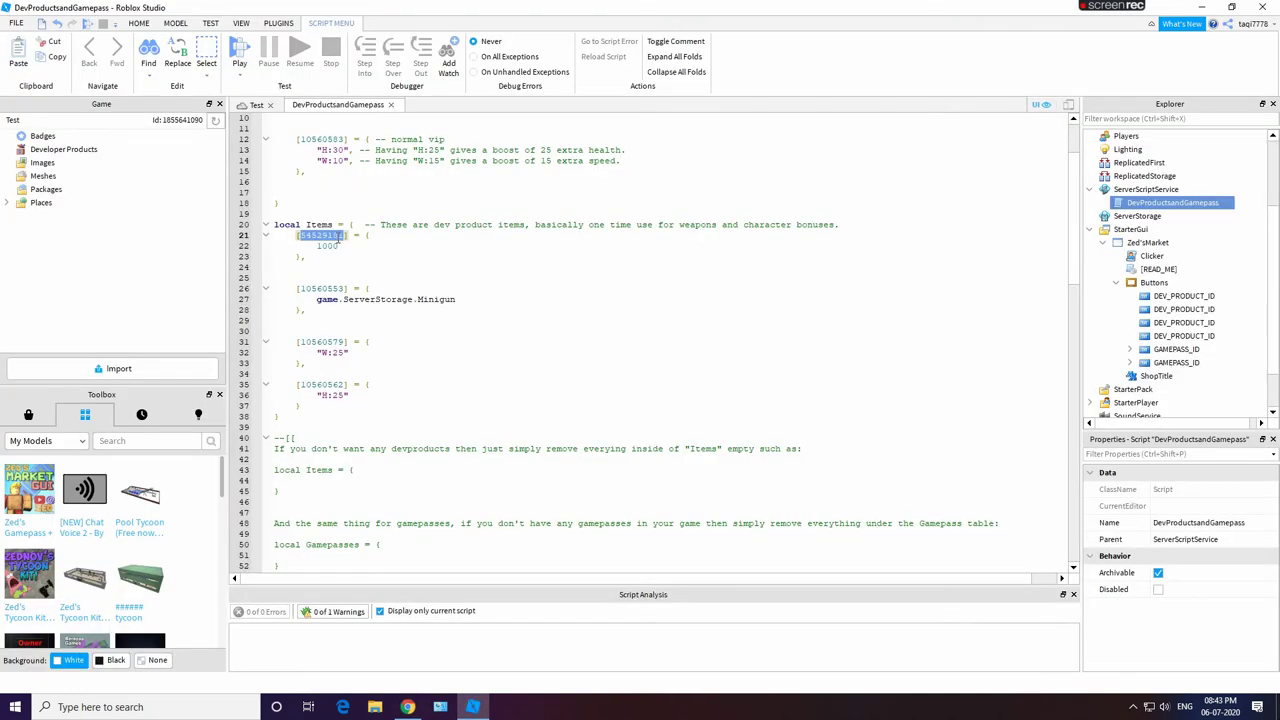
key("ctrl+v")
scroll(499, 227, "up", 3)
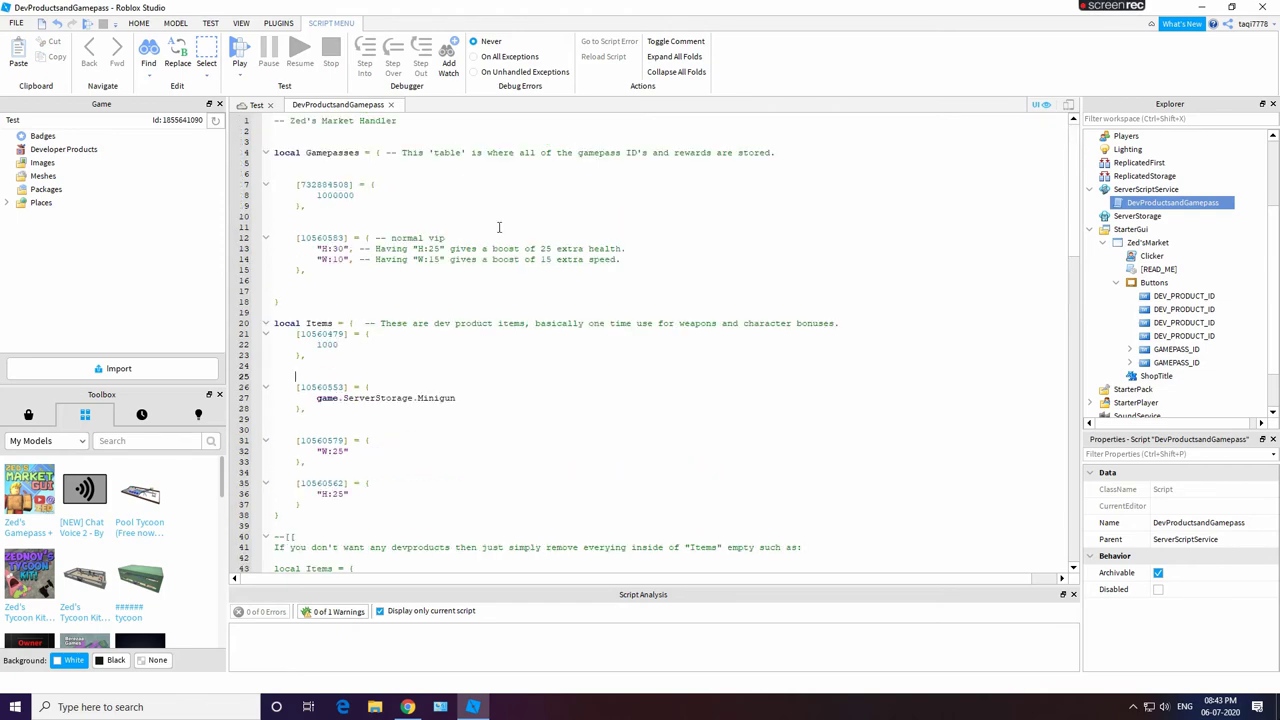
scroll(588, 482, "down", 20)
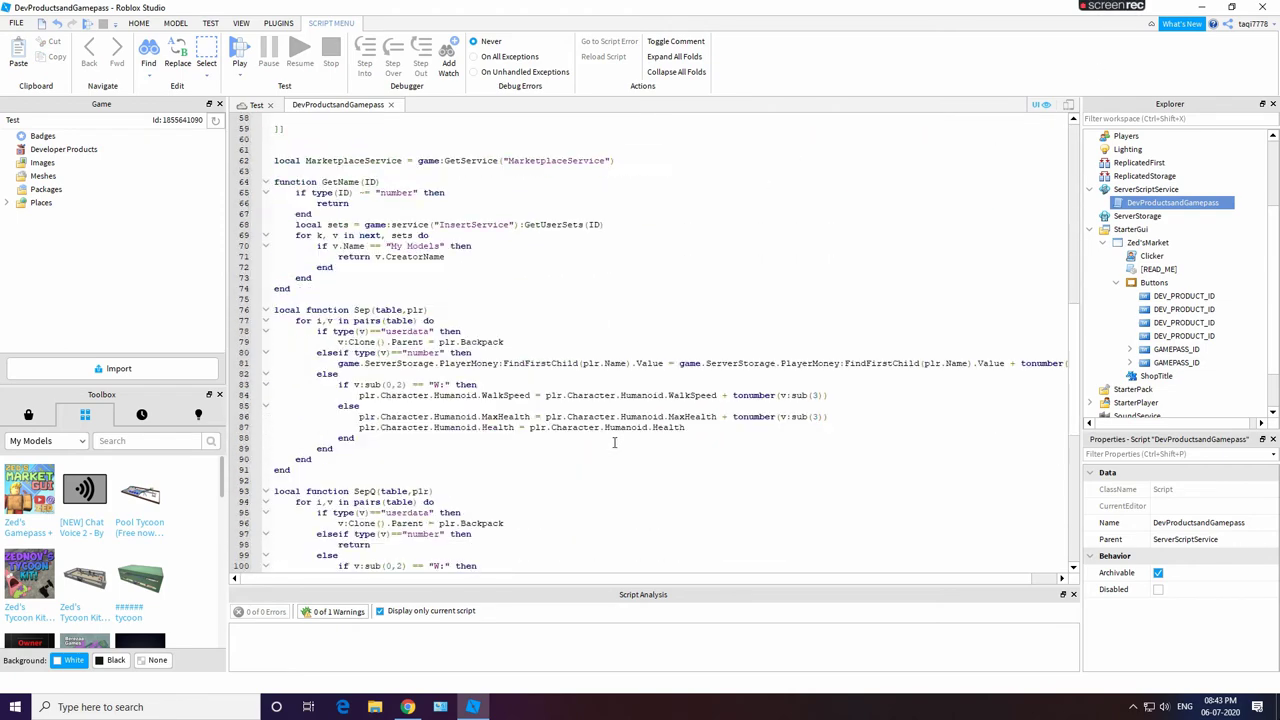
scroll(614, 449, "down", 1)
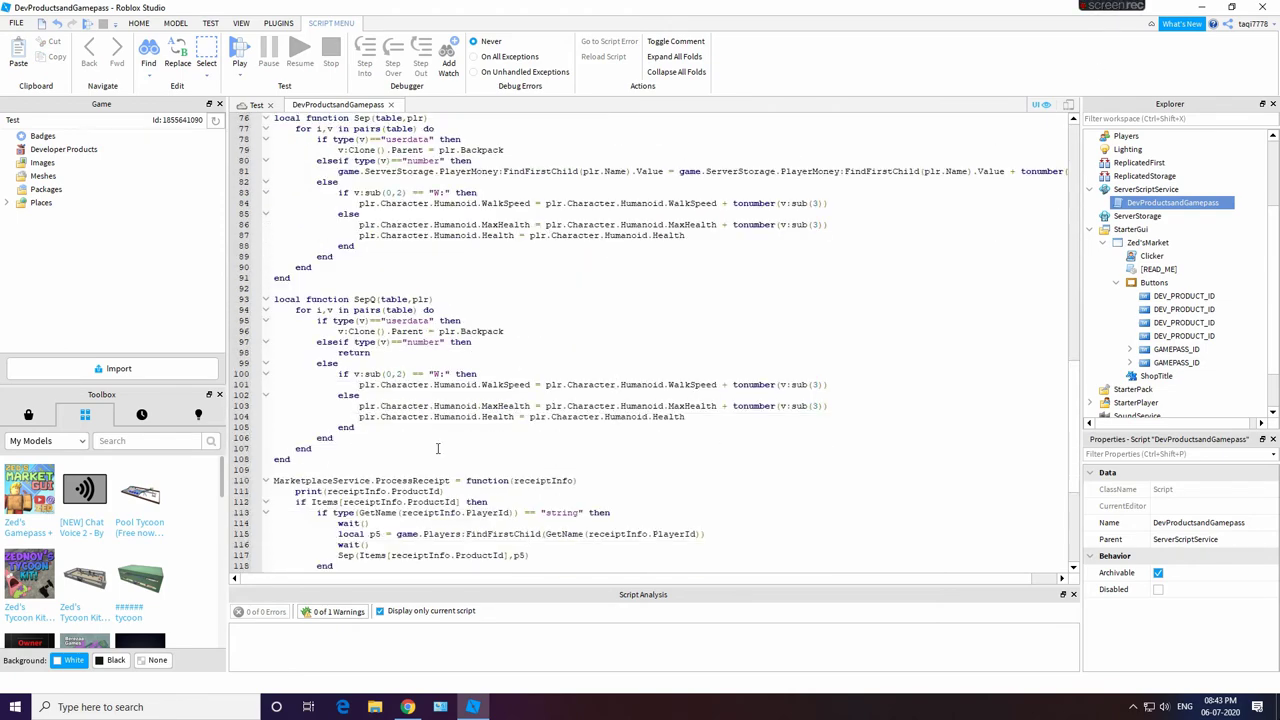
scroll(646, 469, "down", 6)
scroll(663, 480, "up", 20)
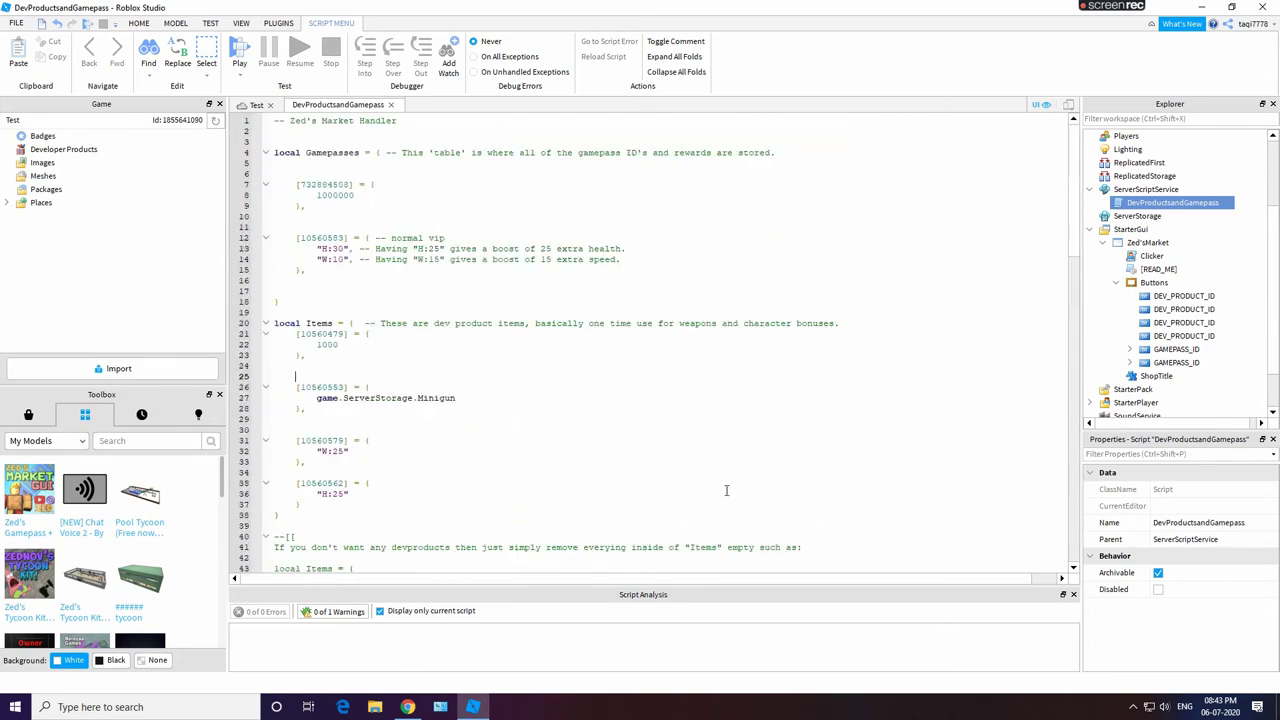
Step: Return to the Test place and playtest it, walking the character near the tycoon to check the Robux Shop buttons
left_click(251, 105)
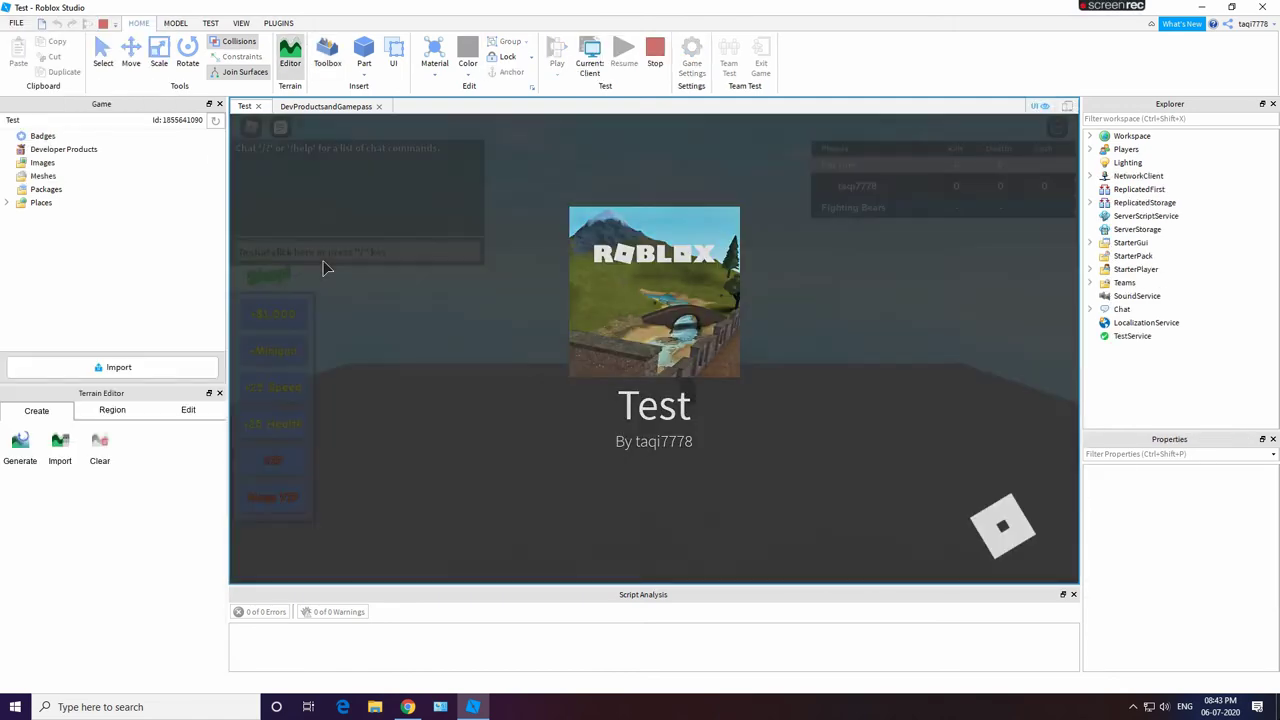
key("Left")
key("w")
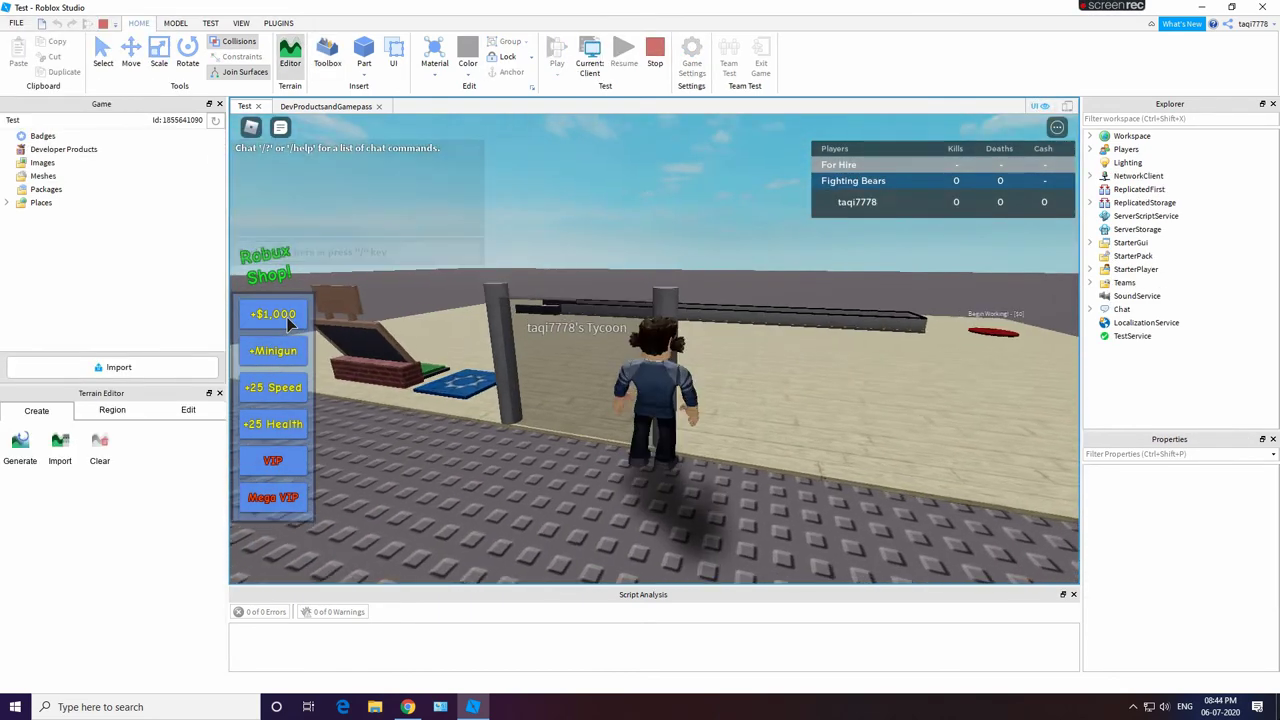
key("s")
key("w")
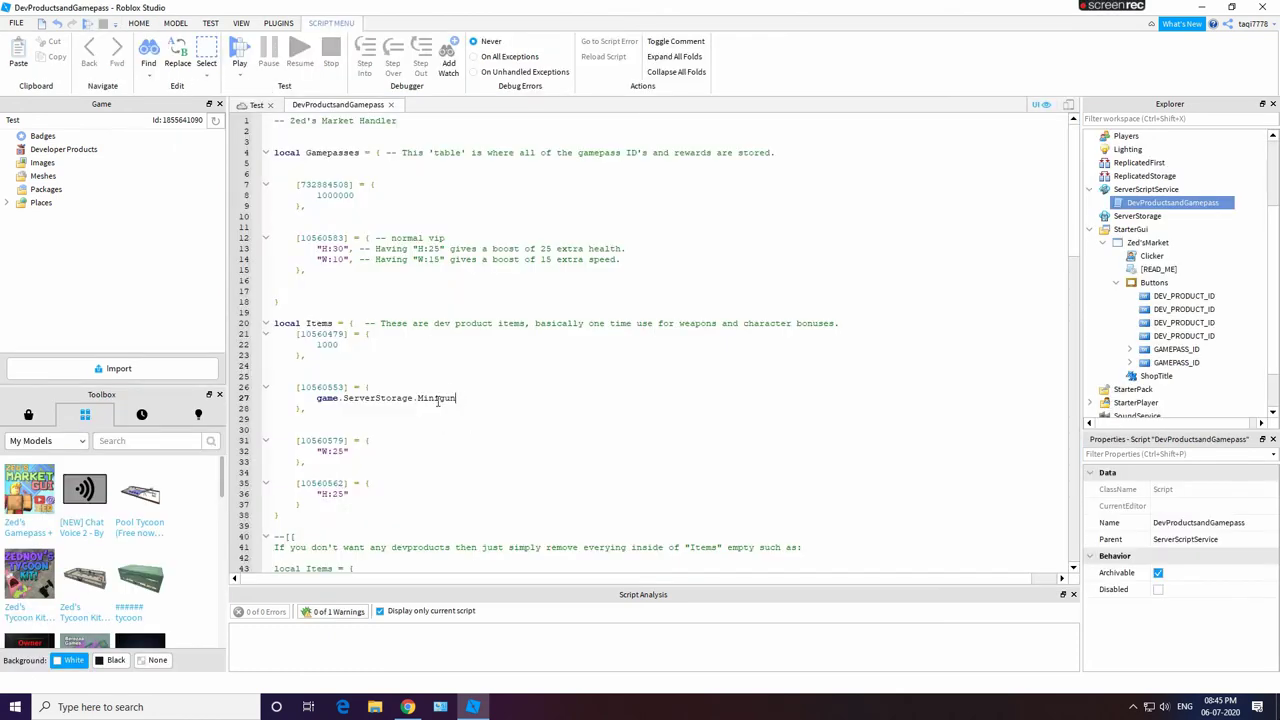
Step: Replace the game.ServerStorage.Minigun reward in the script's Minigun entry with "M:25"
left_click_drag(457, 398, 318, 398)
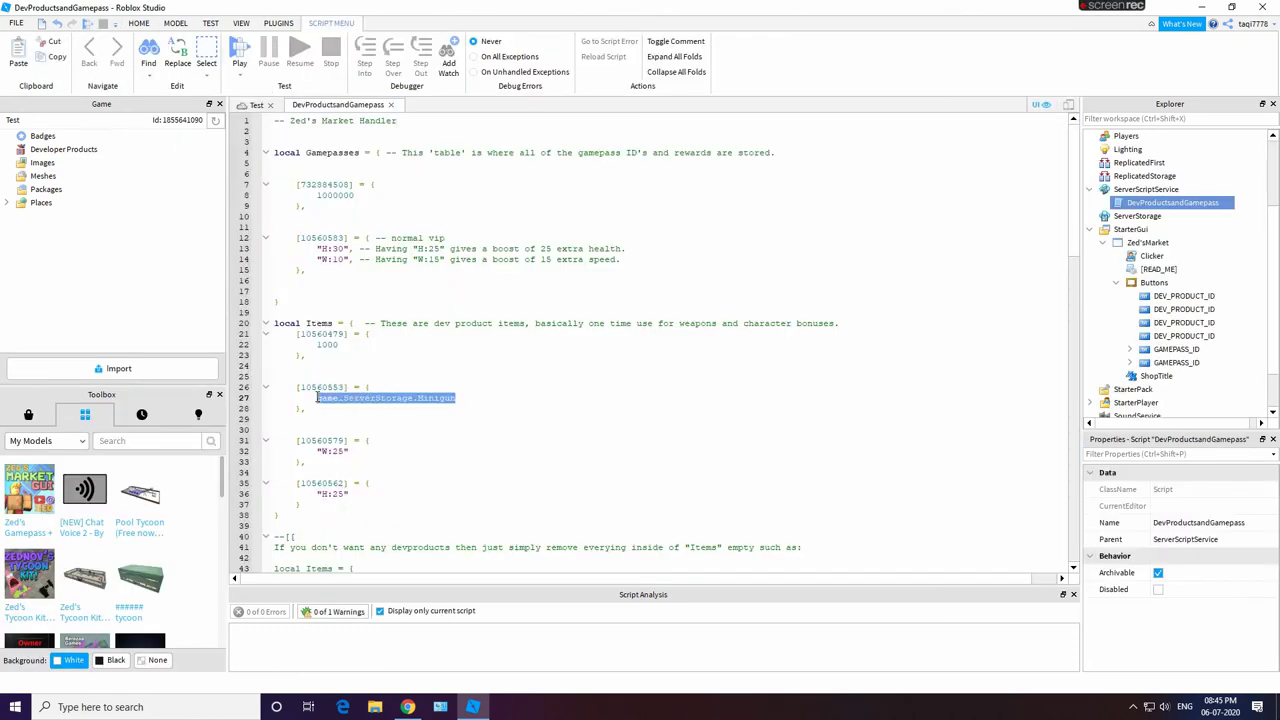
key("ctrl+x")
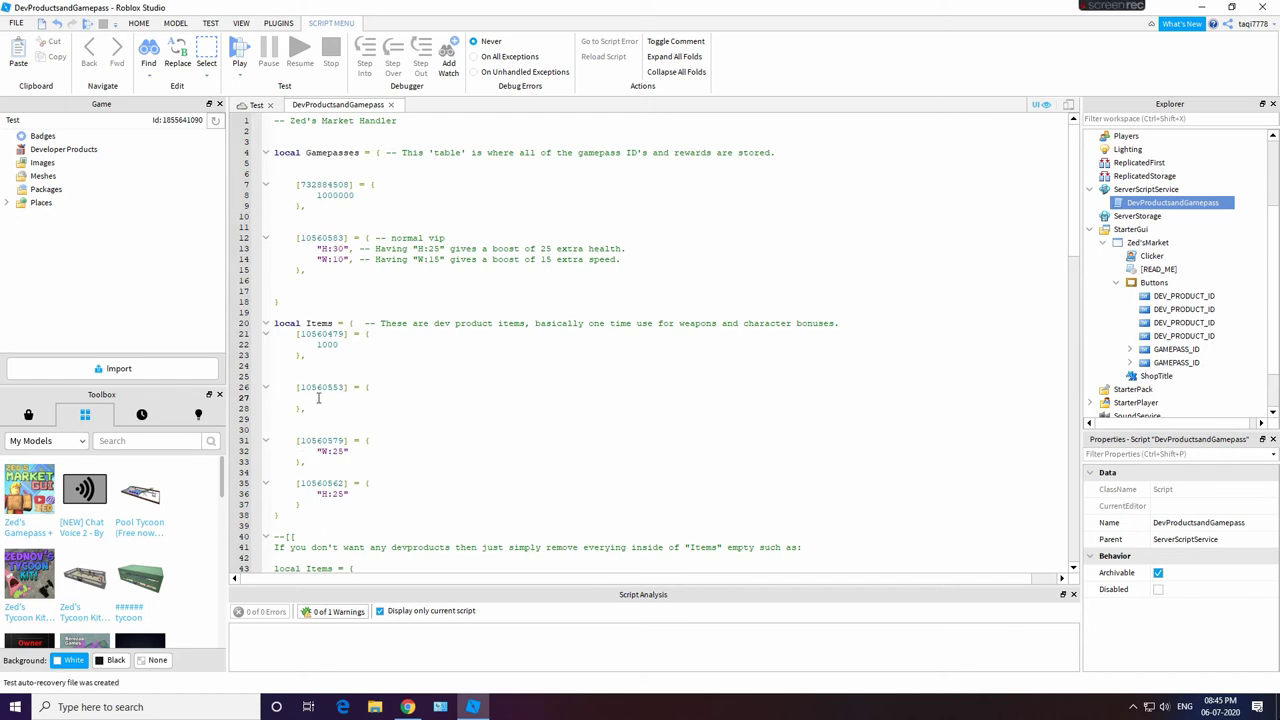
type("\"")
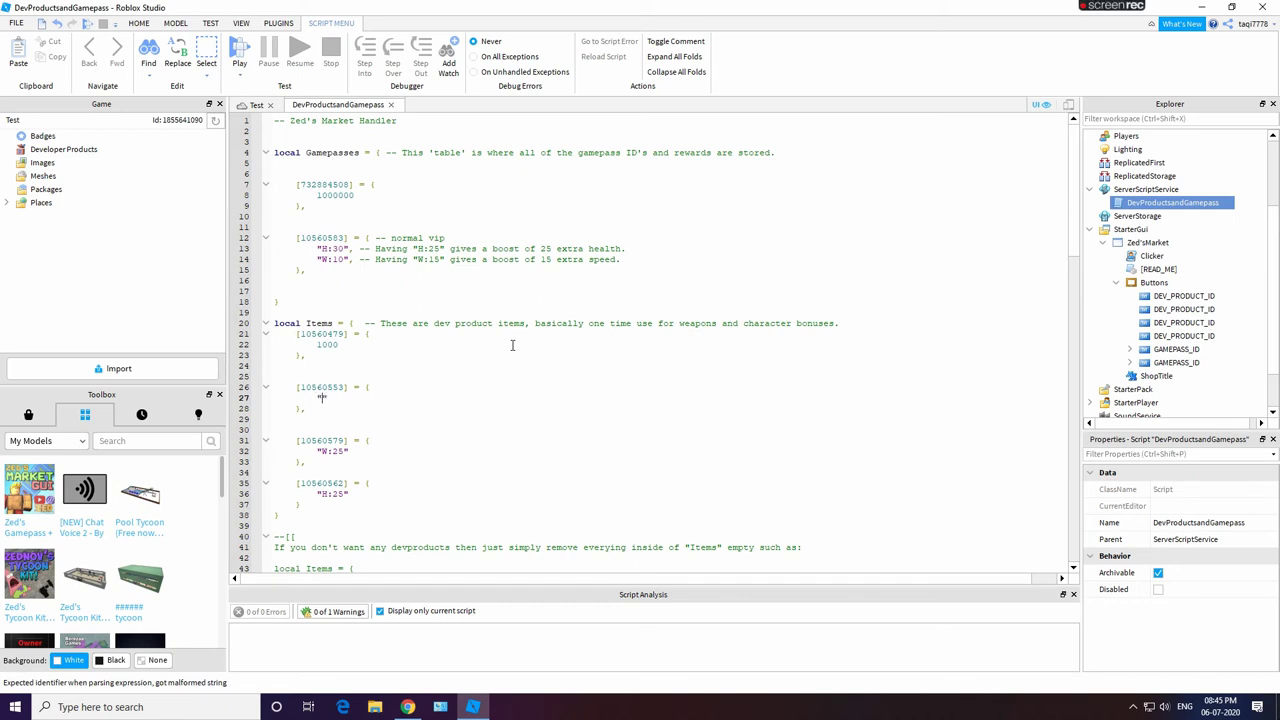
type("\"")
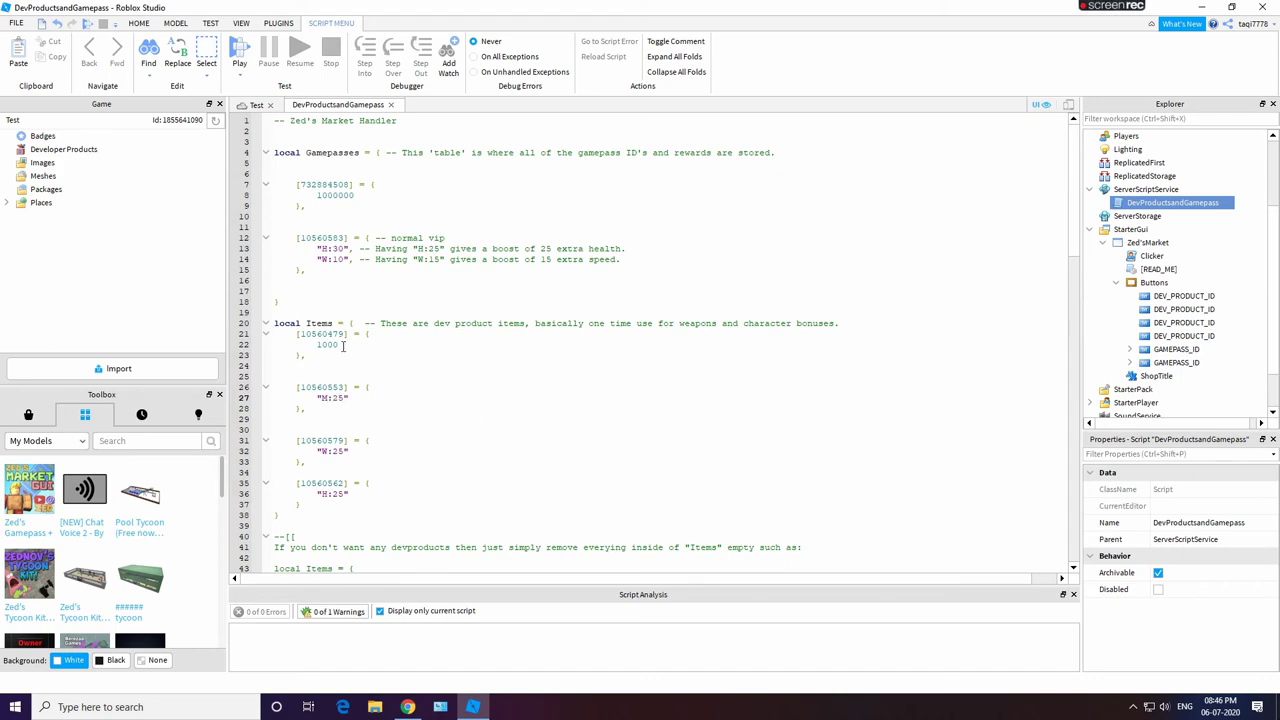
Step: Close the DevProductsandGamepass script and start a playtest of the Test place
left_click(391, 105)
left_click(557, 50)
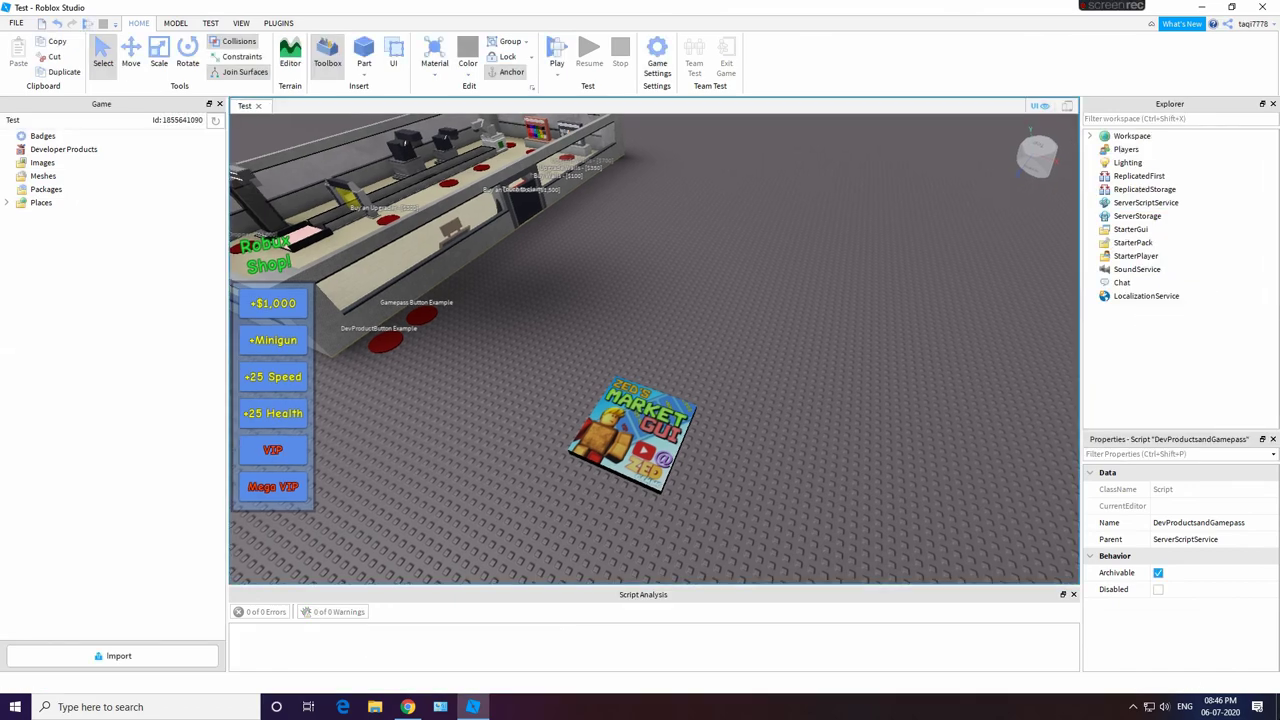
key("F5")
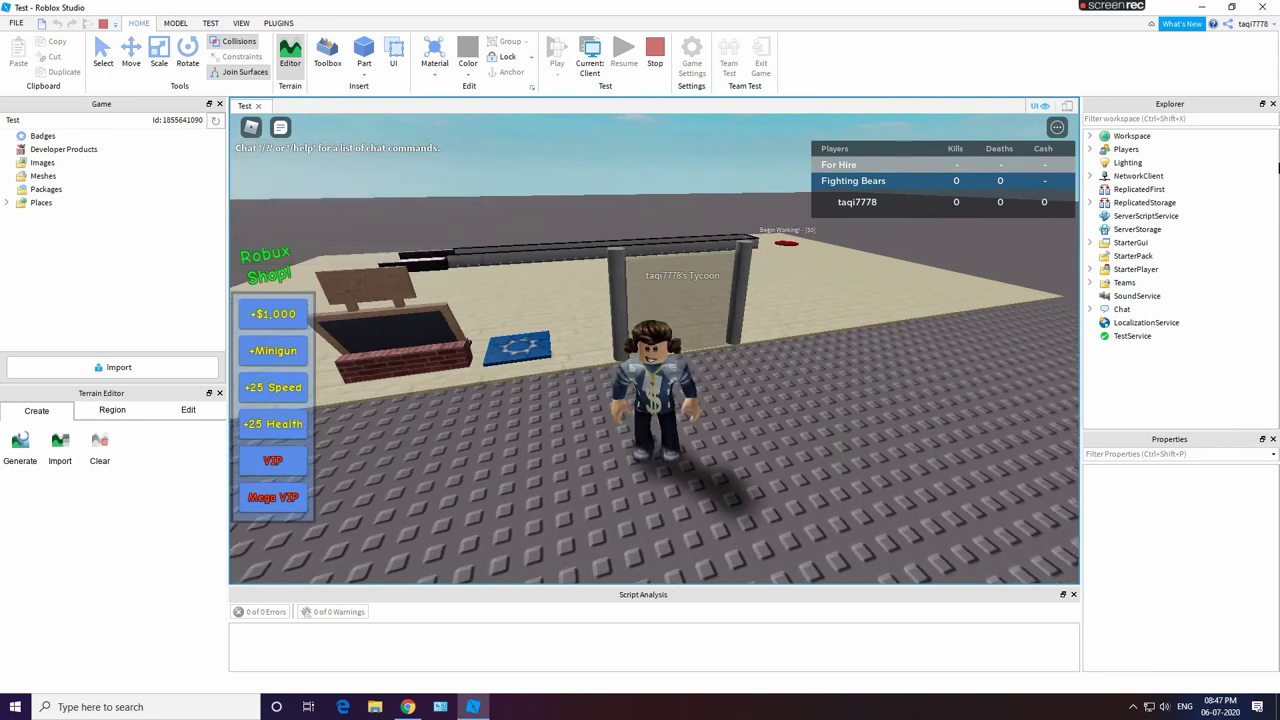
Step: Examine the running game's client-side objects, including ServerScriptService, ReplicatedStorage, NetworkClient and the Workspace contents
left_click(1142, 217)
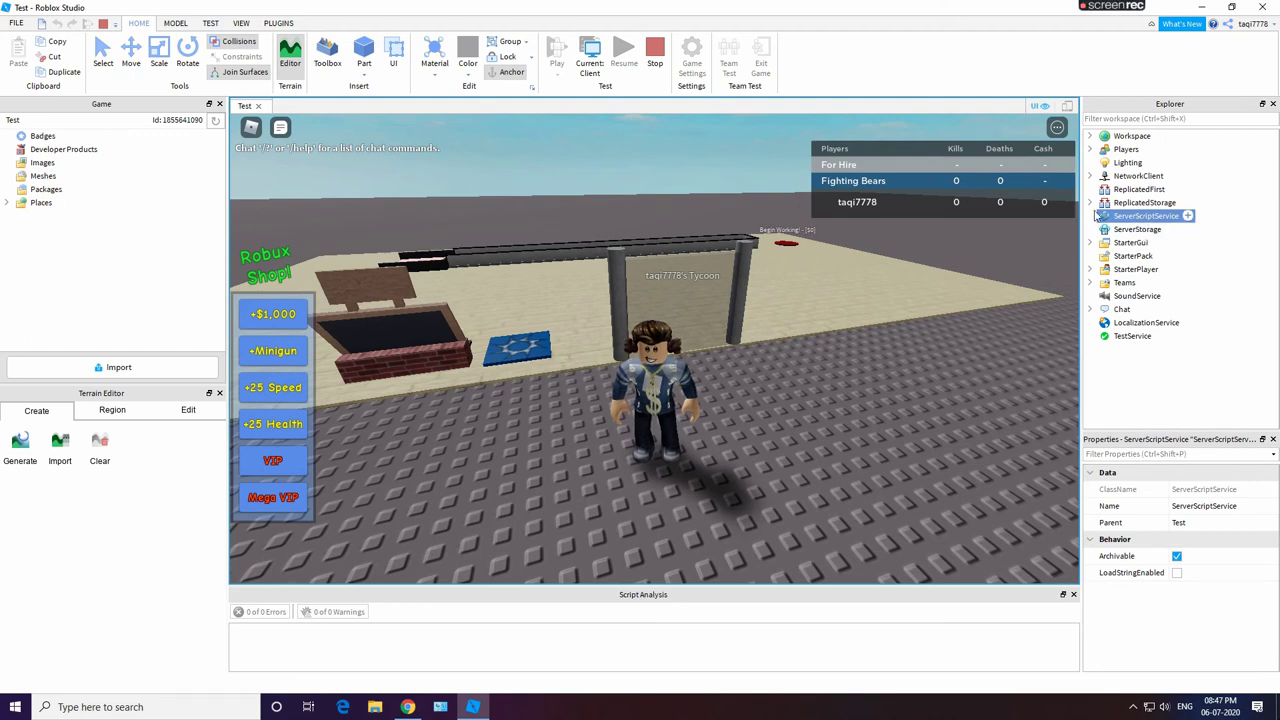
left_click(1091, 203)
left_click(1091, 203)
left_click(1090, 176)
left_click(1090, 176)
left_click(1090, 136)
scroll(1100, 180, "down", 1)
left_click(1103, 176)
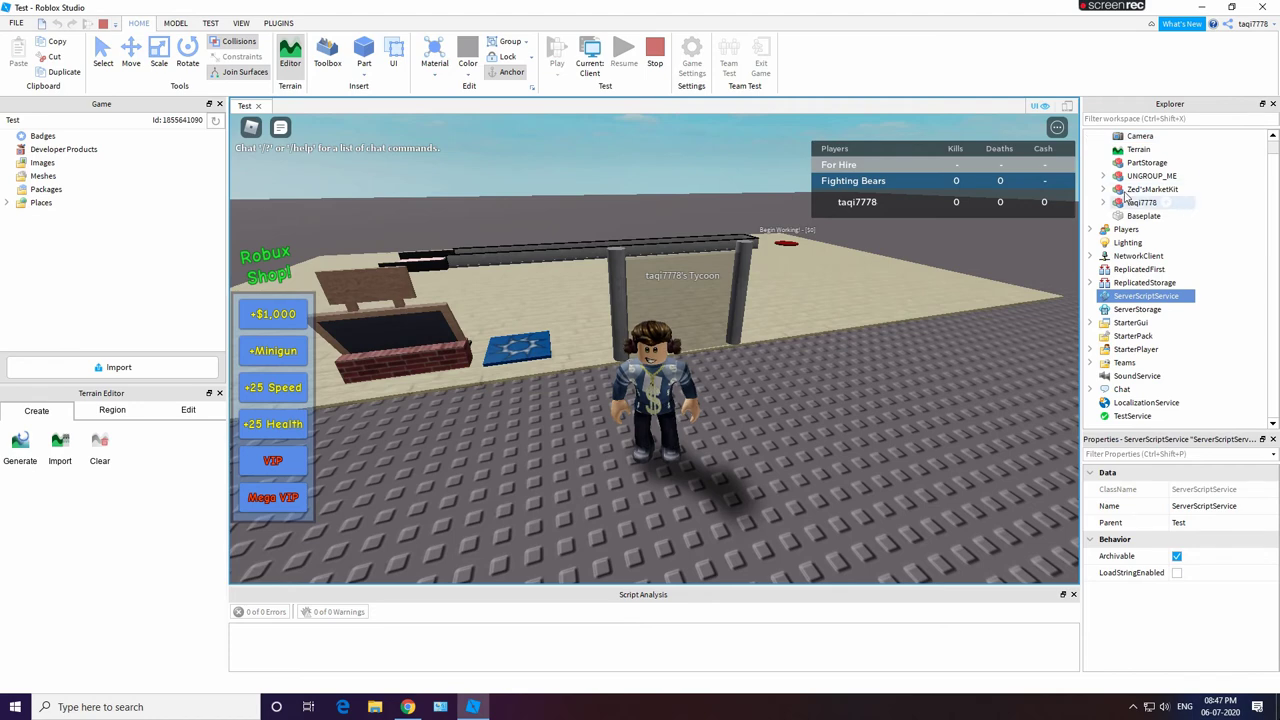
left_click(1103, 176)
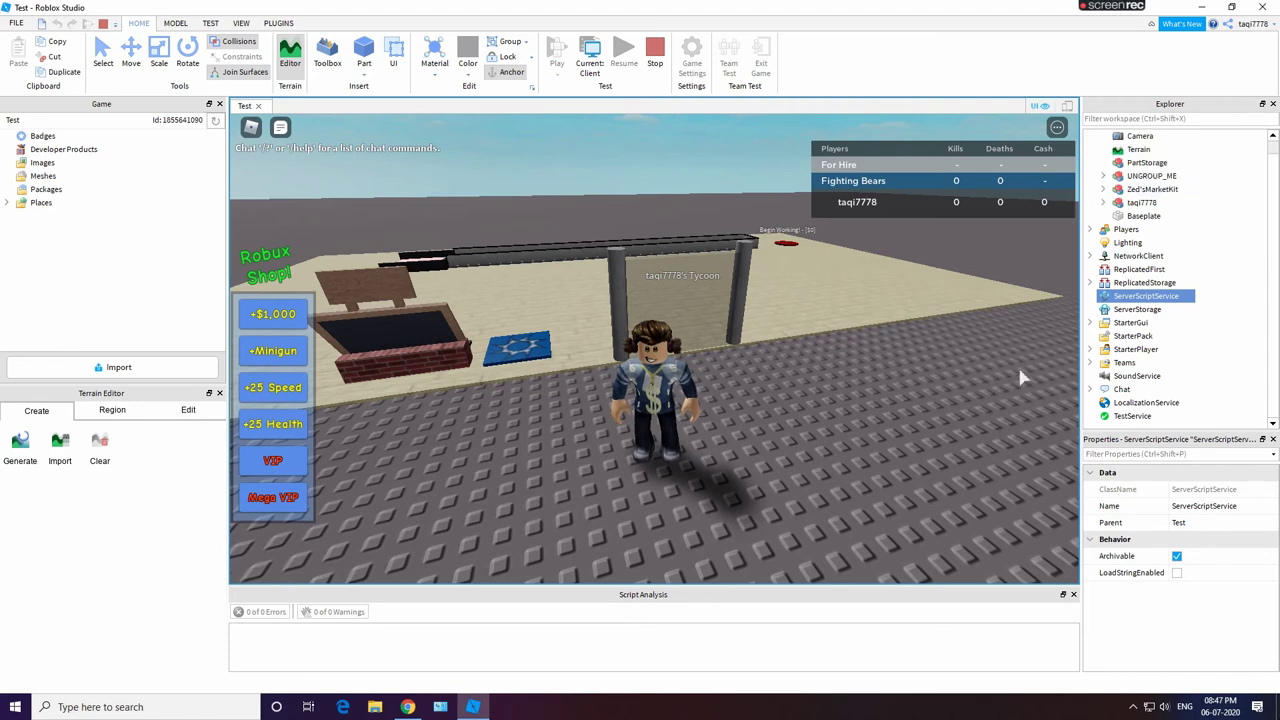
Step: Switch the playtest to the server view and inspect the player's entry in ServerStorage's PlayerMoney folder
left_click(589, 57)
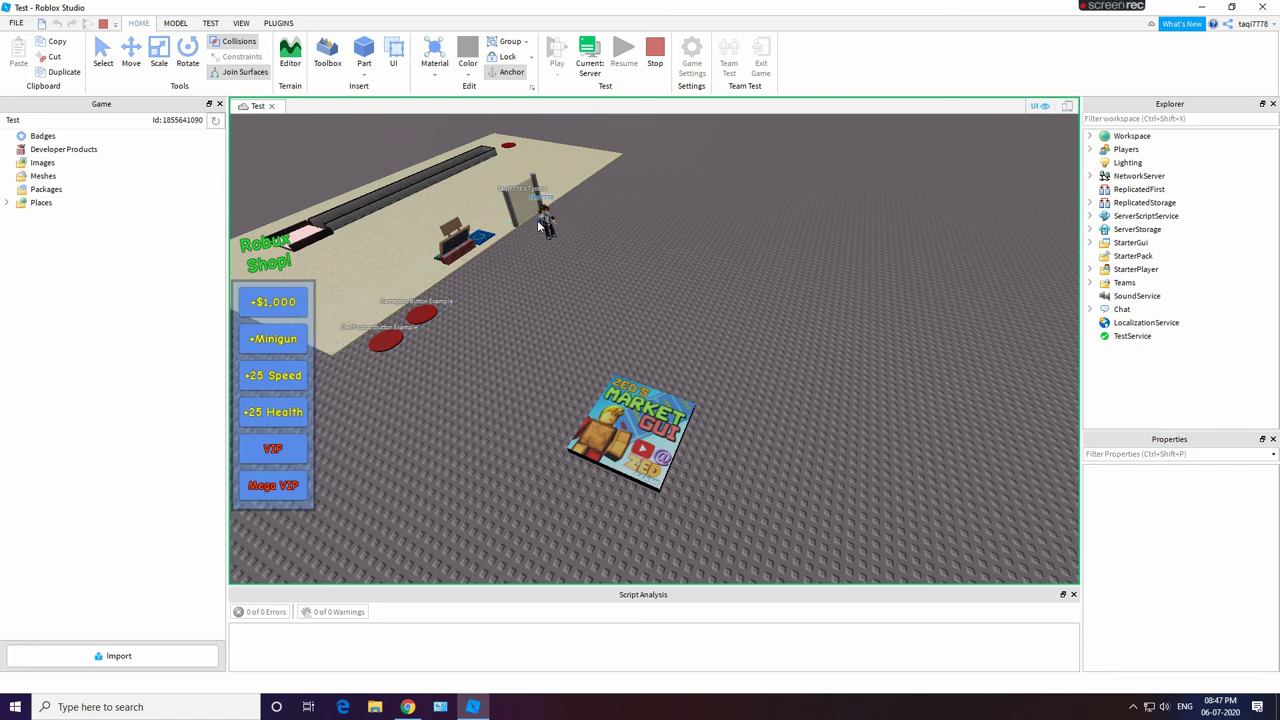
left_click(1140, 230)
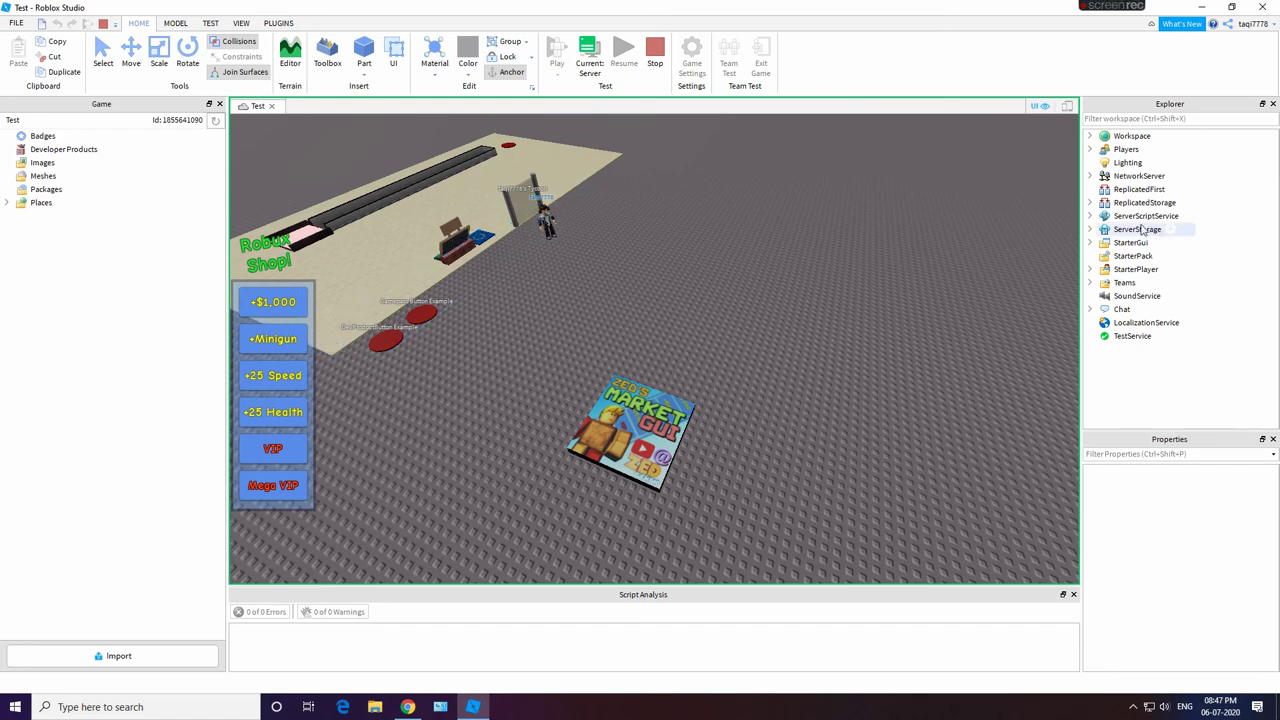
left_click(1090, 229)
left_click(1104, 243)
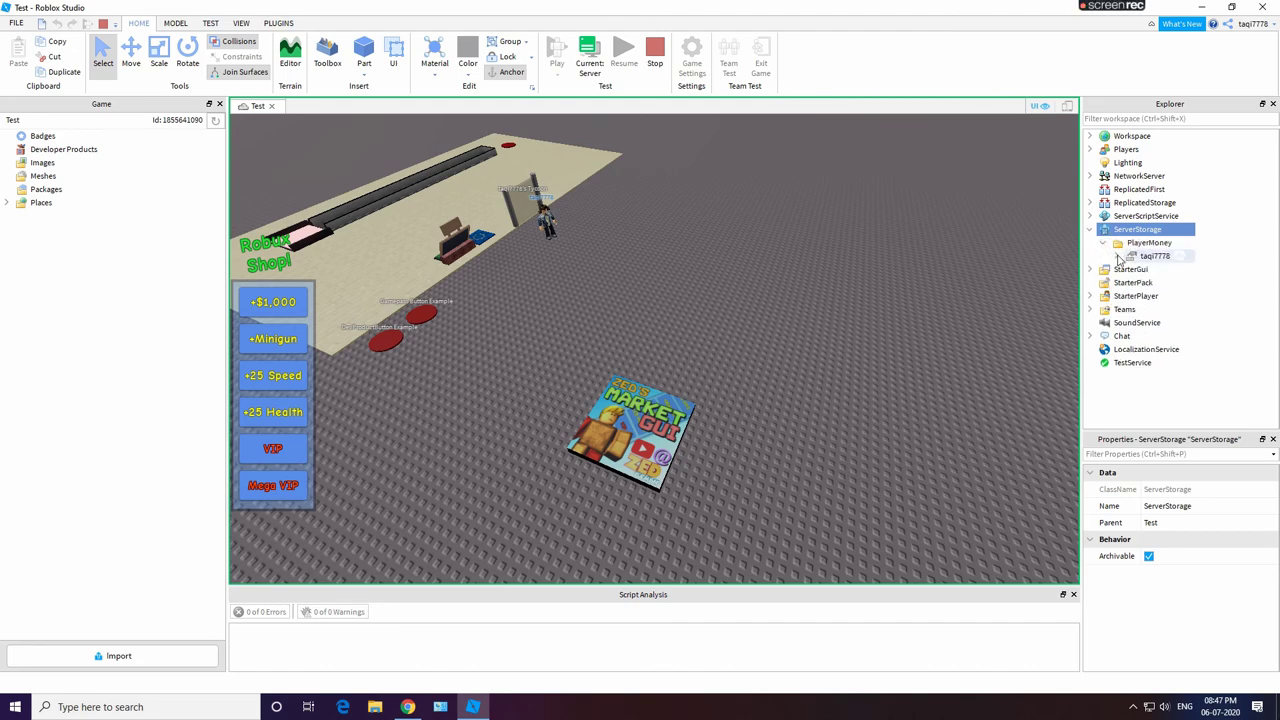
left_click(1117, 256)
left_click(1117, 256)
left_click(1104, 243)
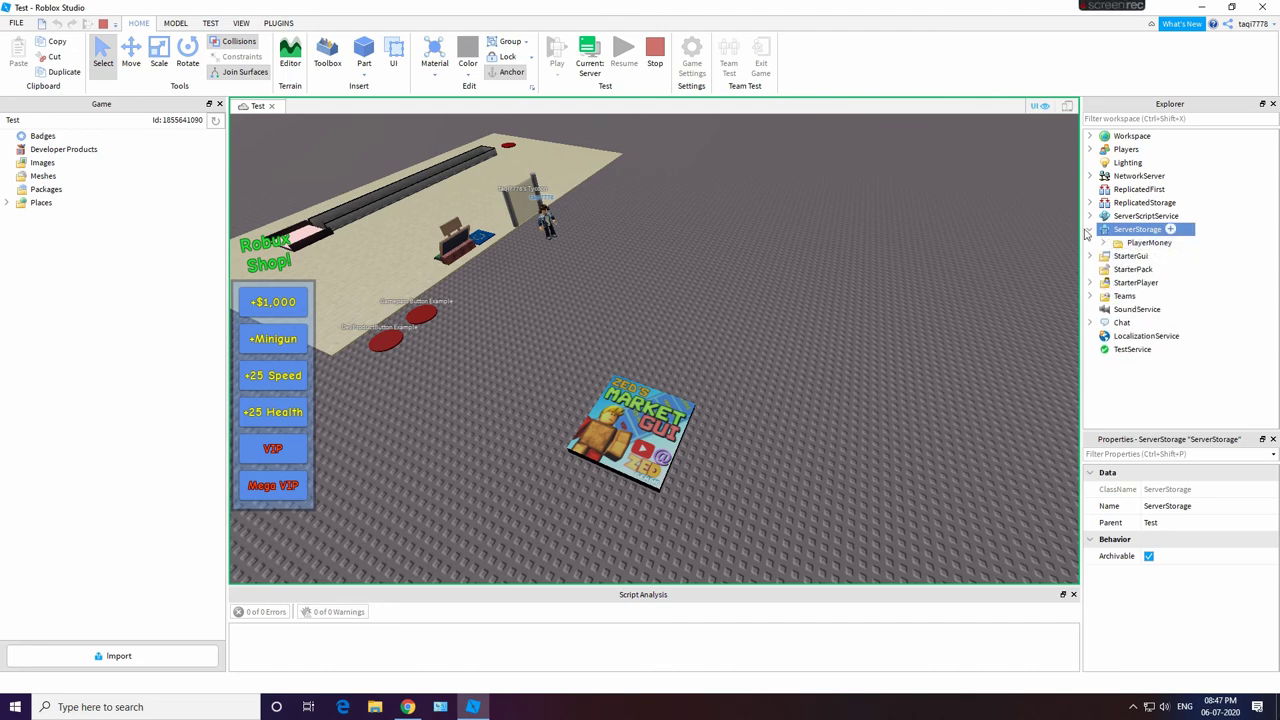
left_click(1090, 229)
Step: Open the running DevProductsandGamepass script from ServerScriptService, review its code to the end, and close it
left_click(1090, 216)
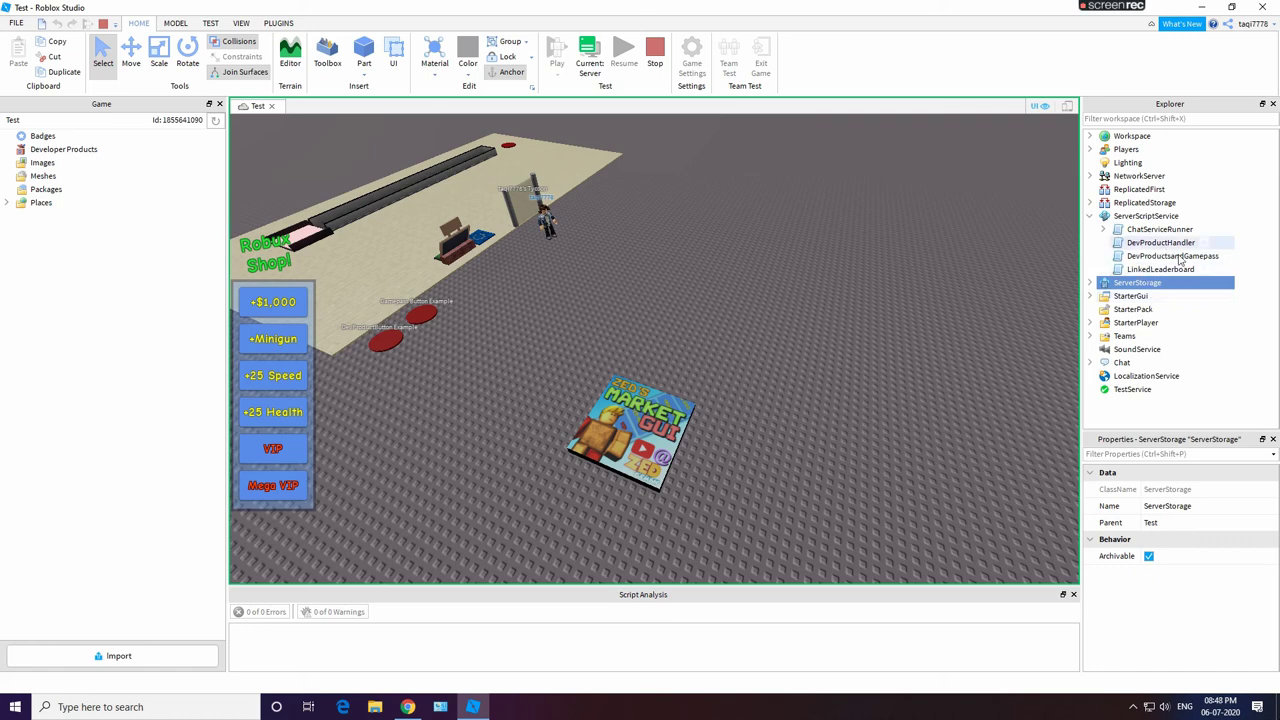
double_click(1175, 256)
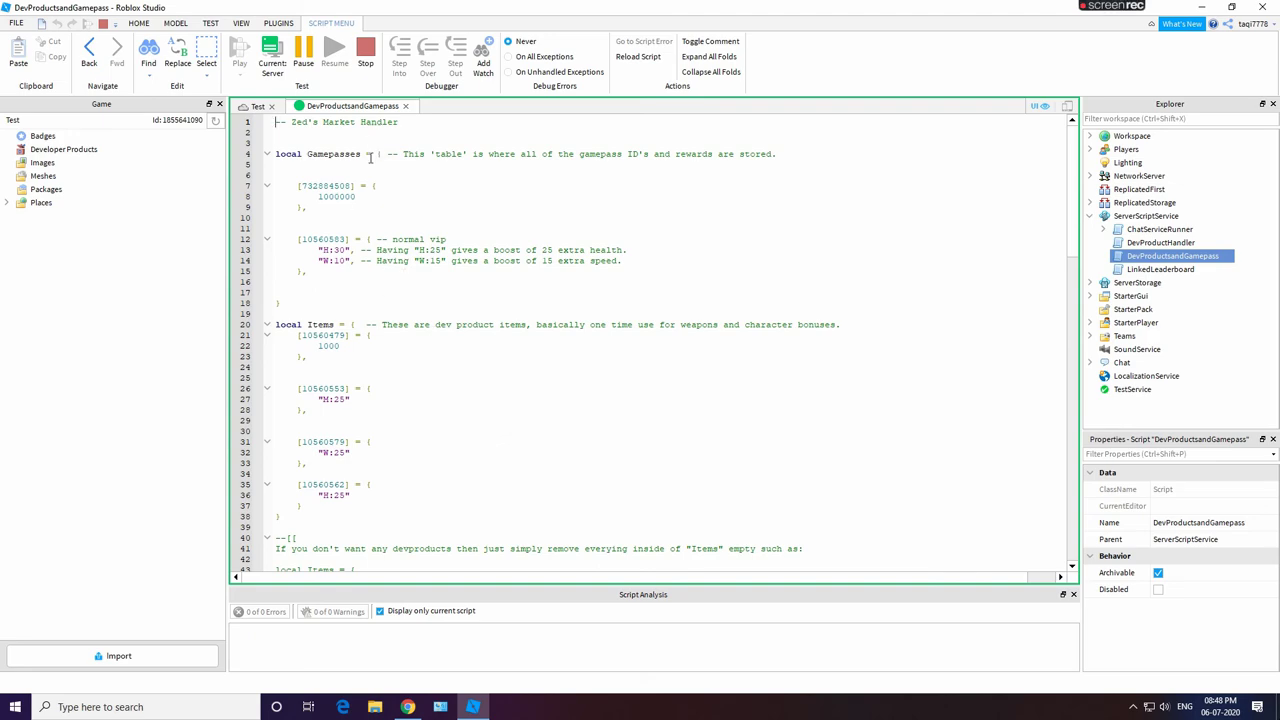
scroll(470, 408, "down", 20)
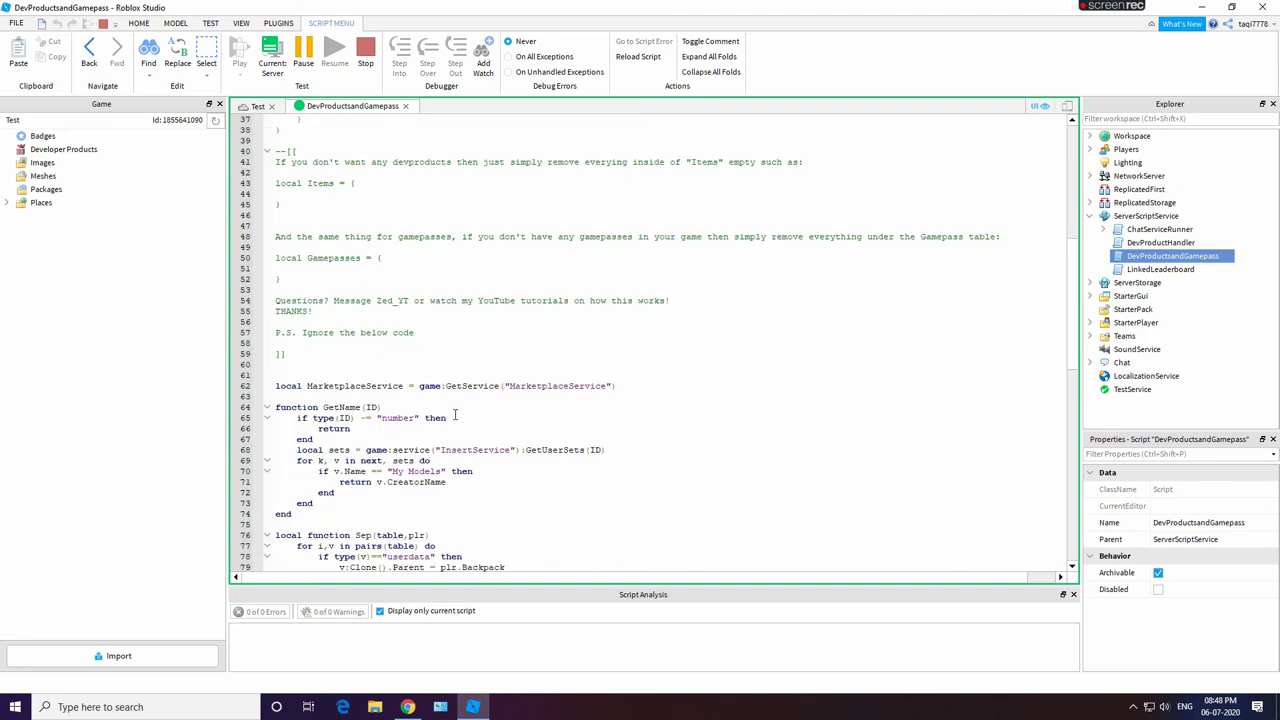
scroll(470, 408, "down", 6)
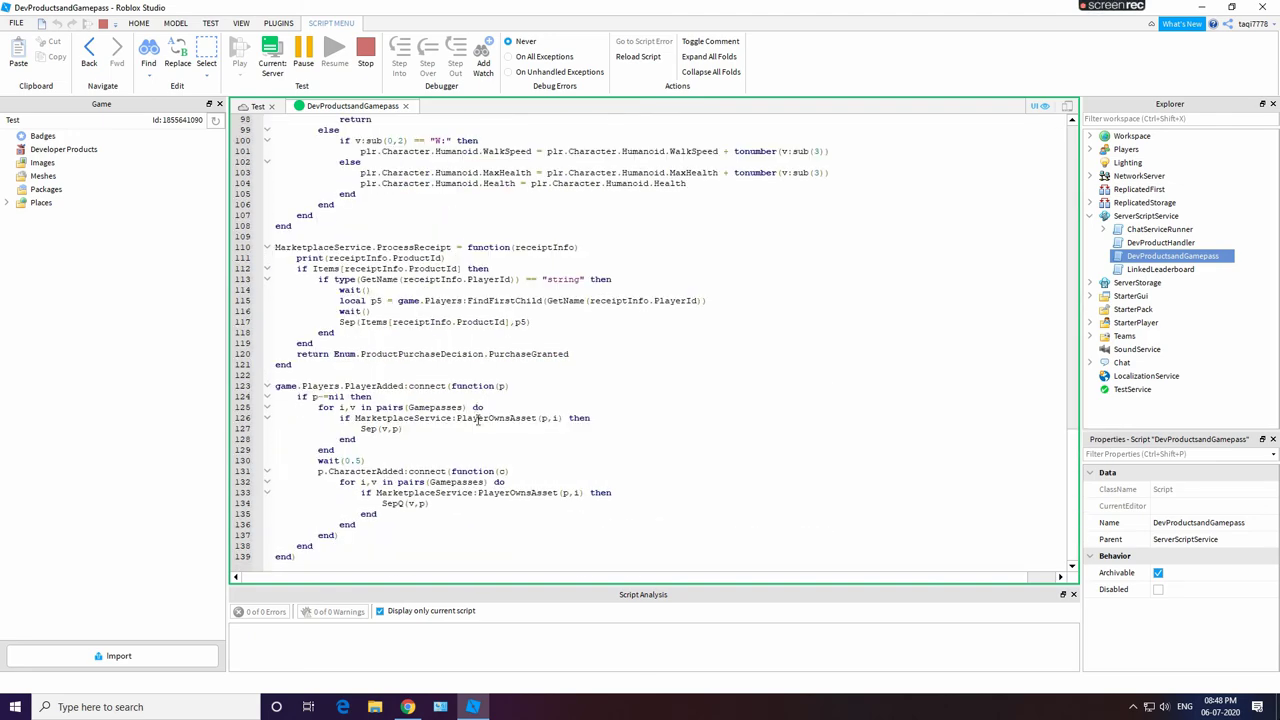
scroll(478, 420, "up", 20)
left_click(406, 105)
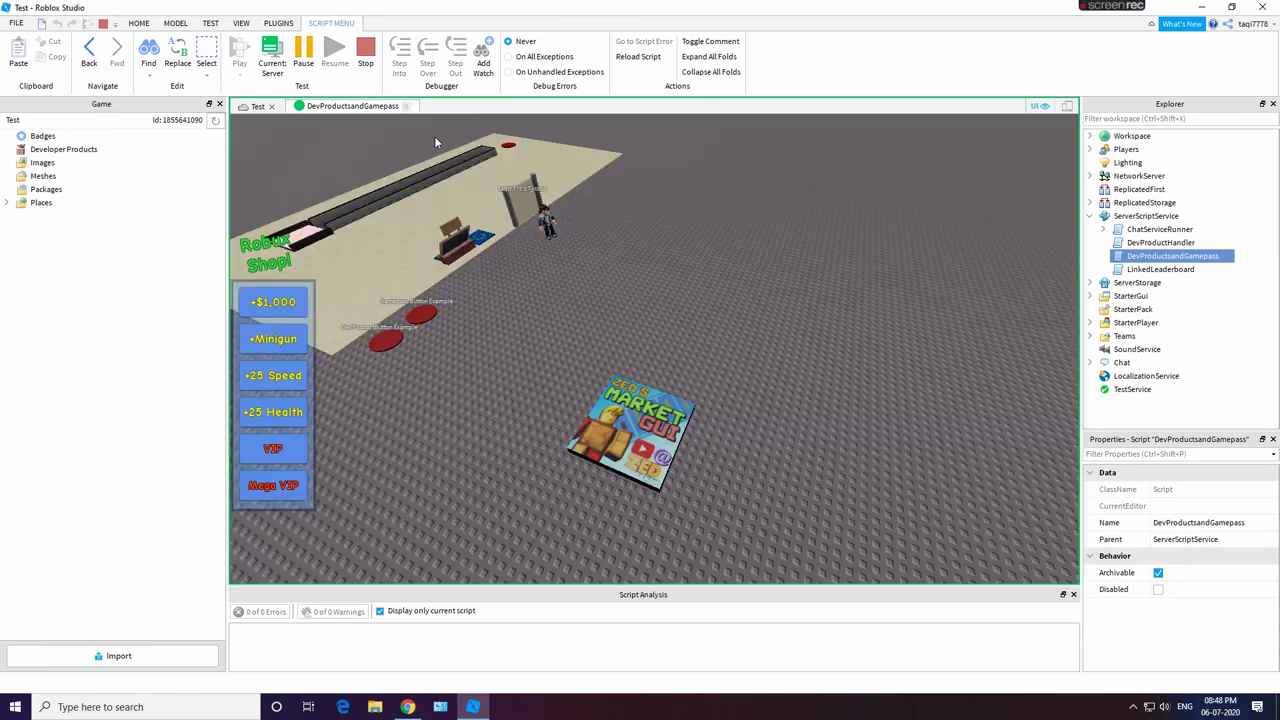
Step: Inspect the player's character and the tycoon base up close in the server view
left_click(569, 258)
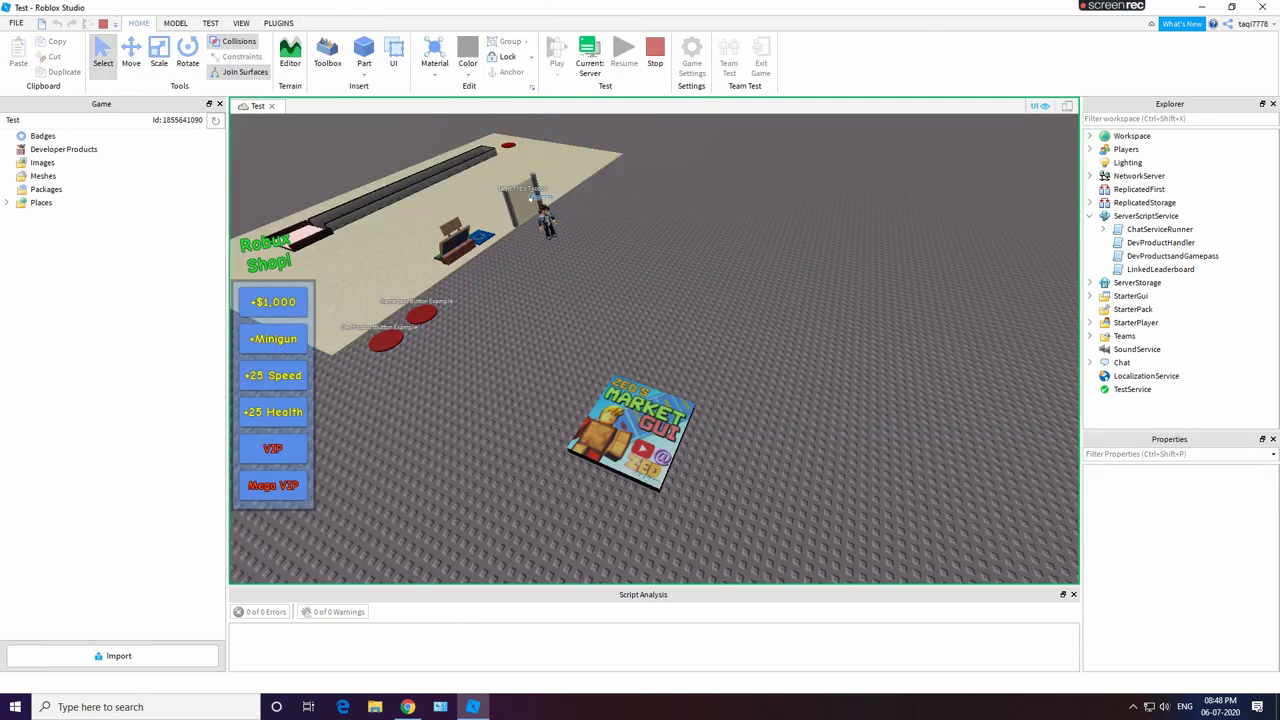
left_click(547, 220)
key("f")
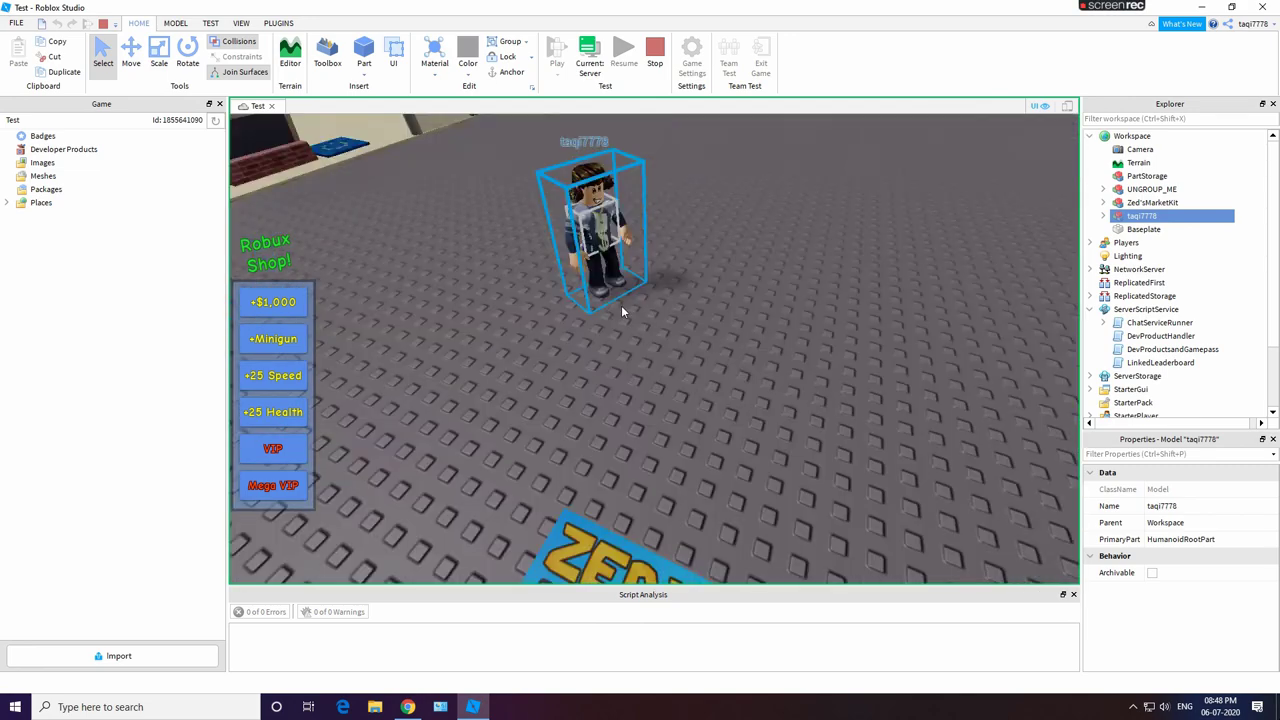
right_click_drag(621, 306, 604, 270)
left_click(604, 270)
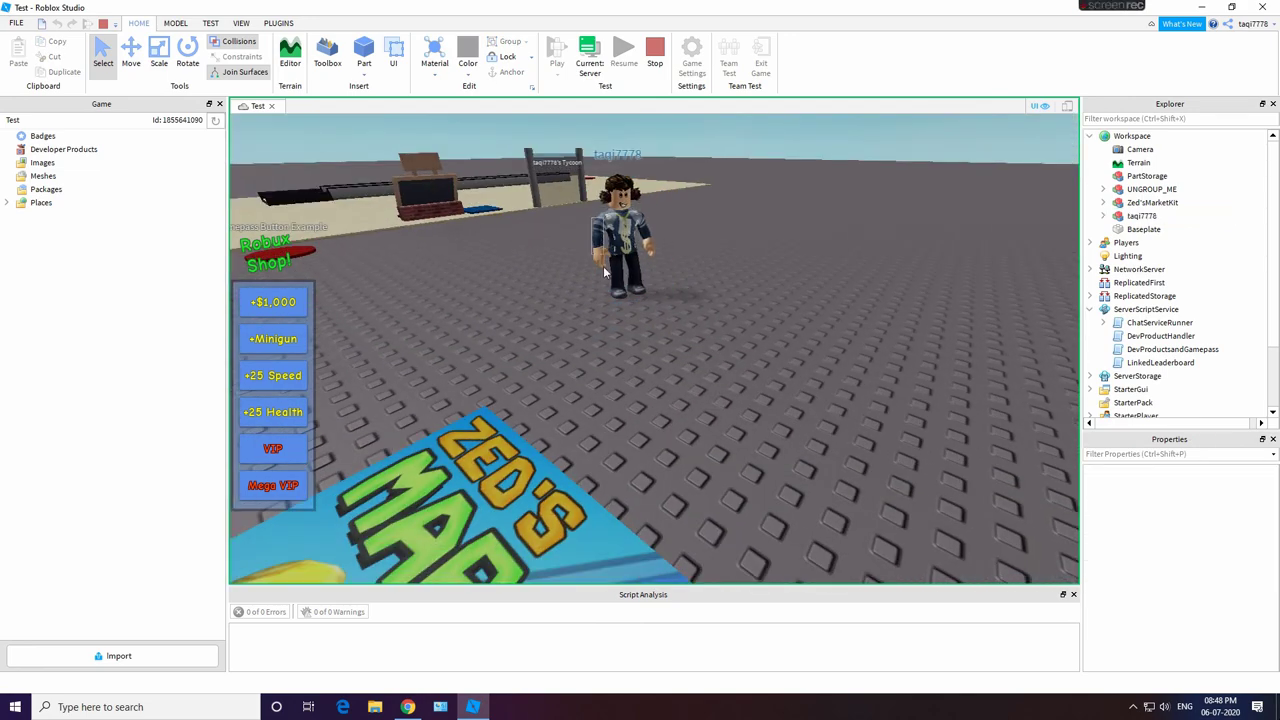
right_click(600, 258)
right_click(595, 233)
left_click(644, 215)
scroll(644, 215, "up", 5)
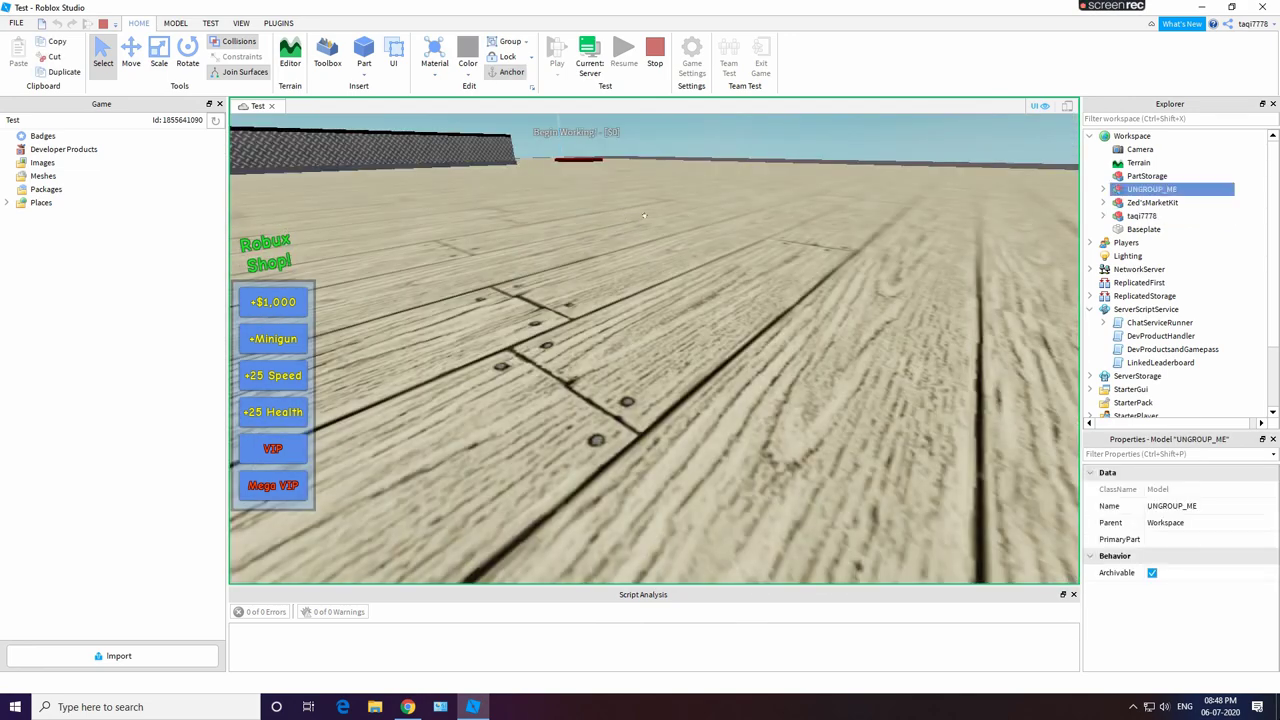
scroll(644, 215, "down", 10)
left_click(754, 301)
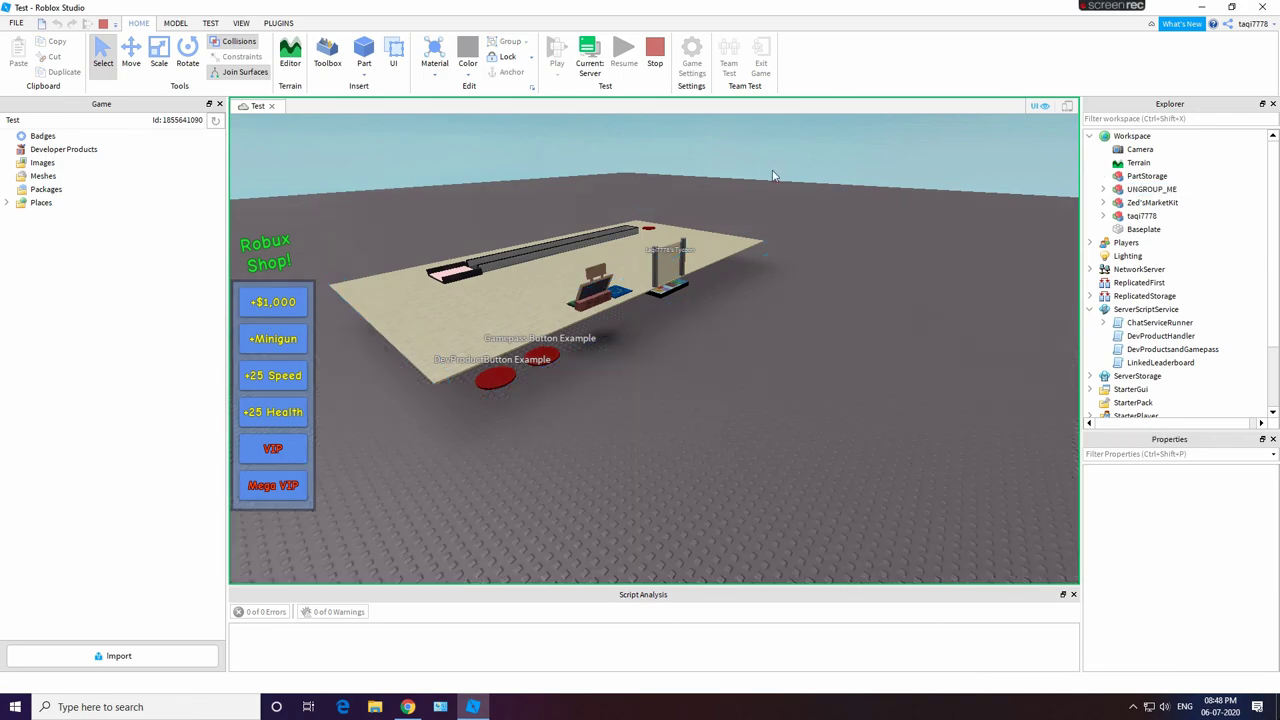
left_click_drag(773, 175, 326, 410)
right_click_drag(326, 410, 1051, 224)
left_click(1051, 224)
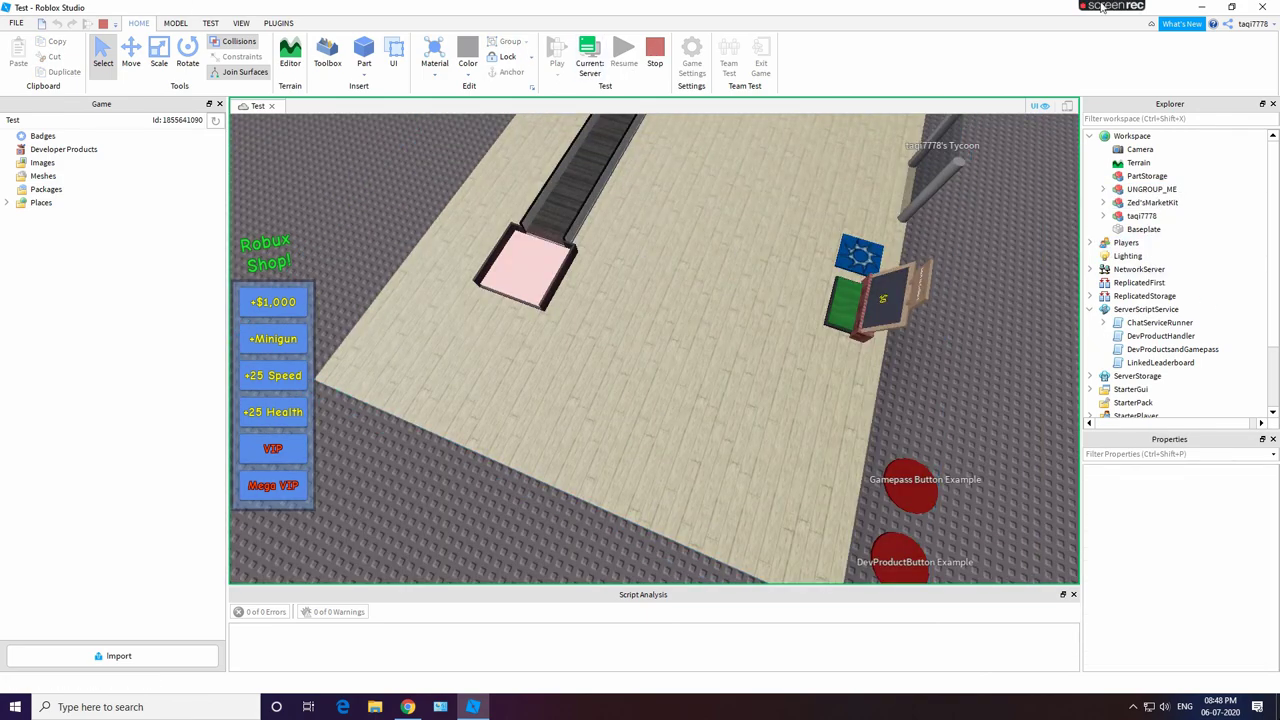
Step: Switch the playtest back to the client view and walk the character around near the tycoon
left_click(589, 55)
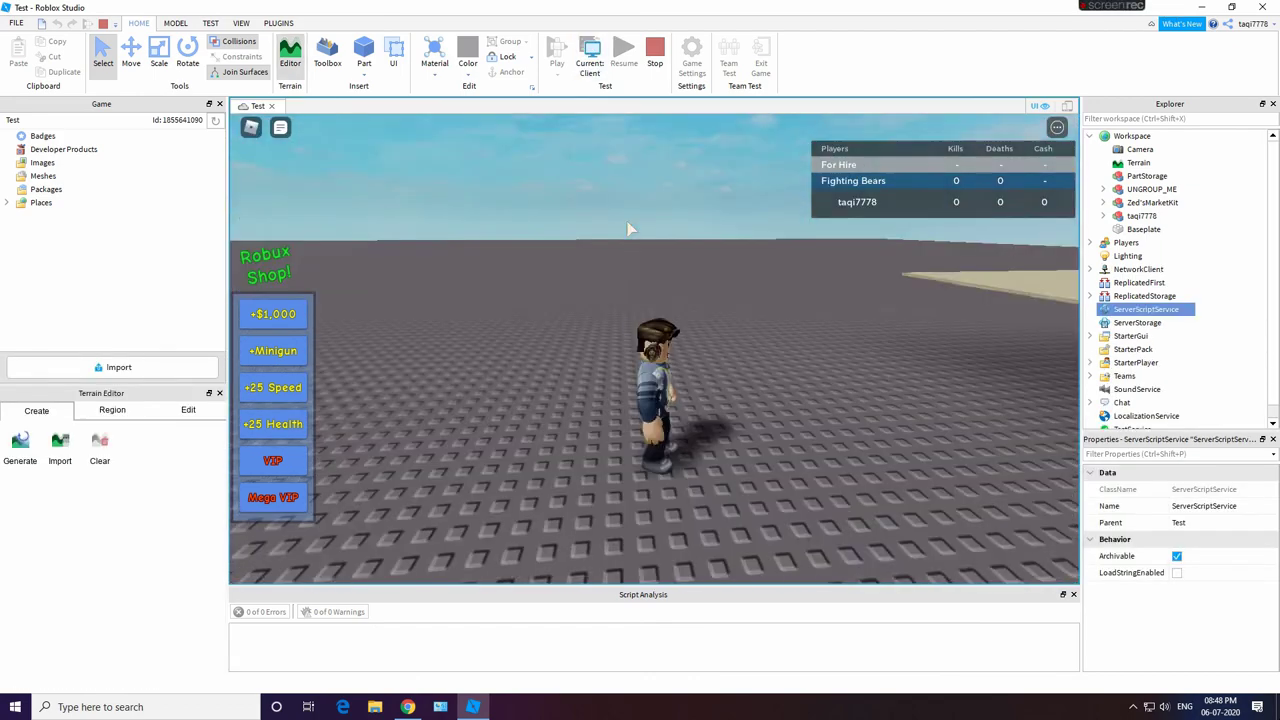
right_click_drag(628, 222, 699, 272)
key("w")
key("d")
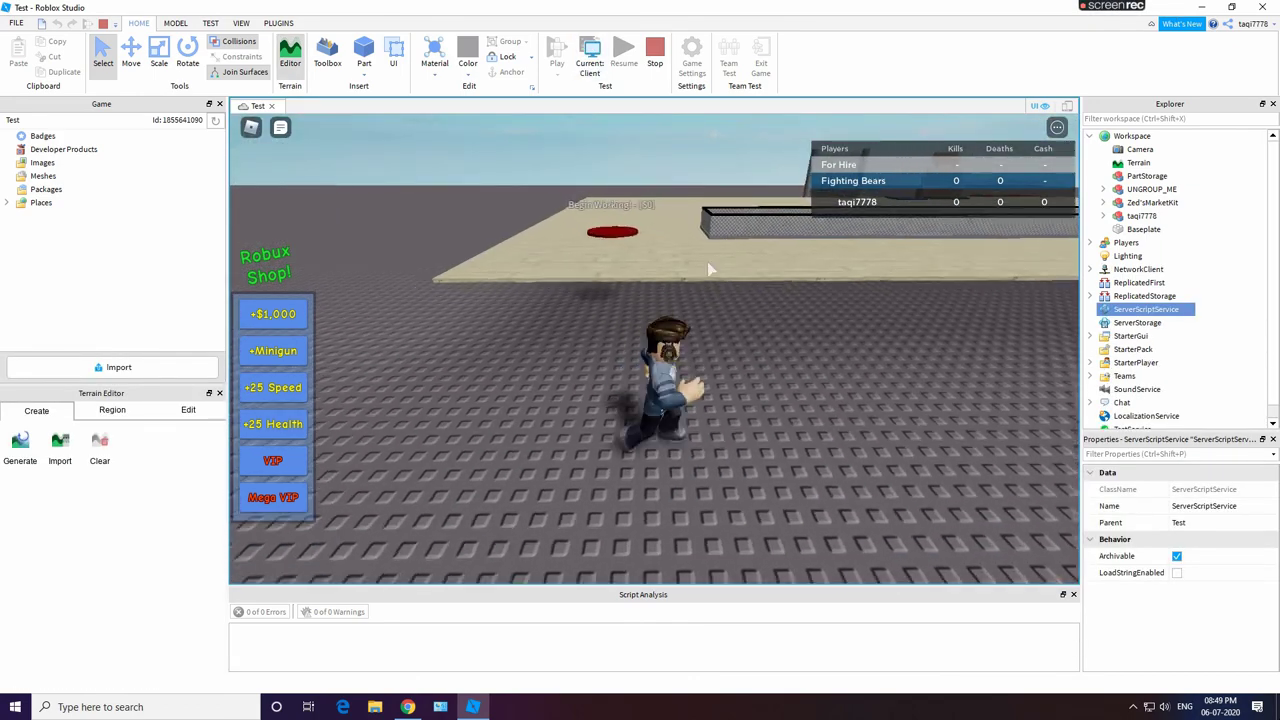
key("s")
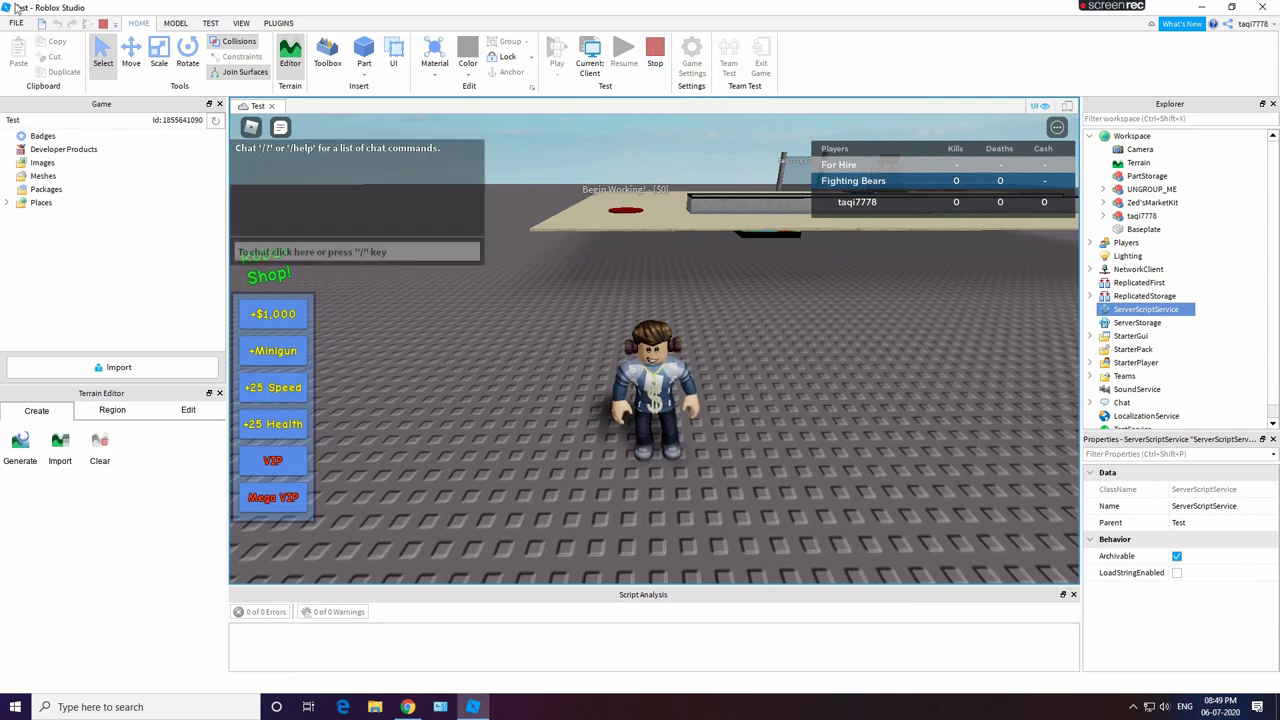
Step: Stop the playtest and publish the Test place to Roblox
left_click(655, 63)
left_click(16, 22)
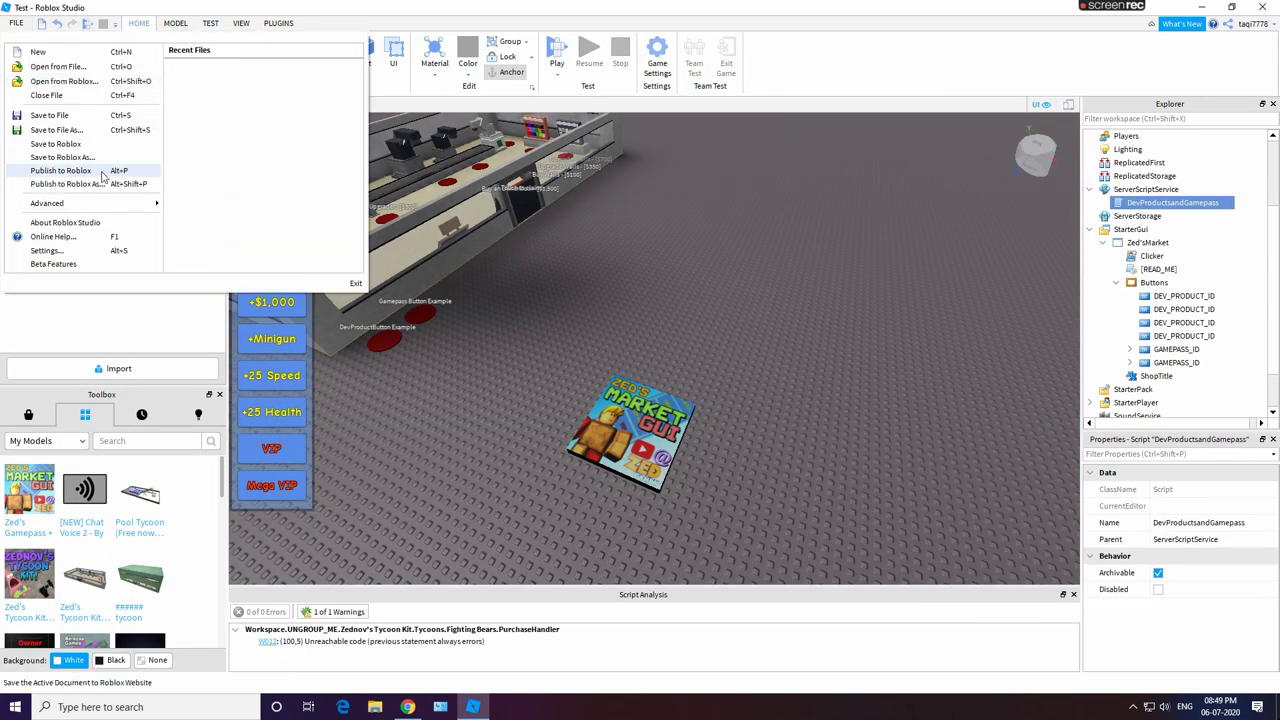
left_click(100, 171)
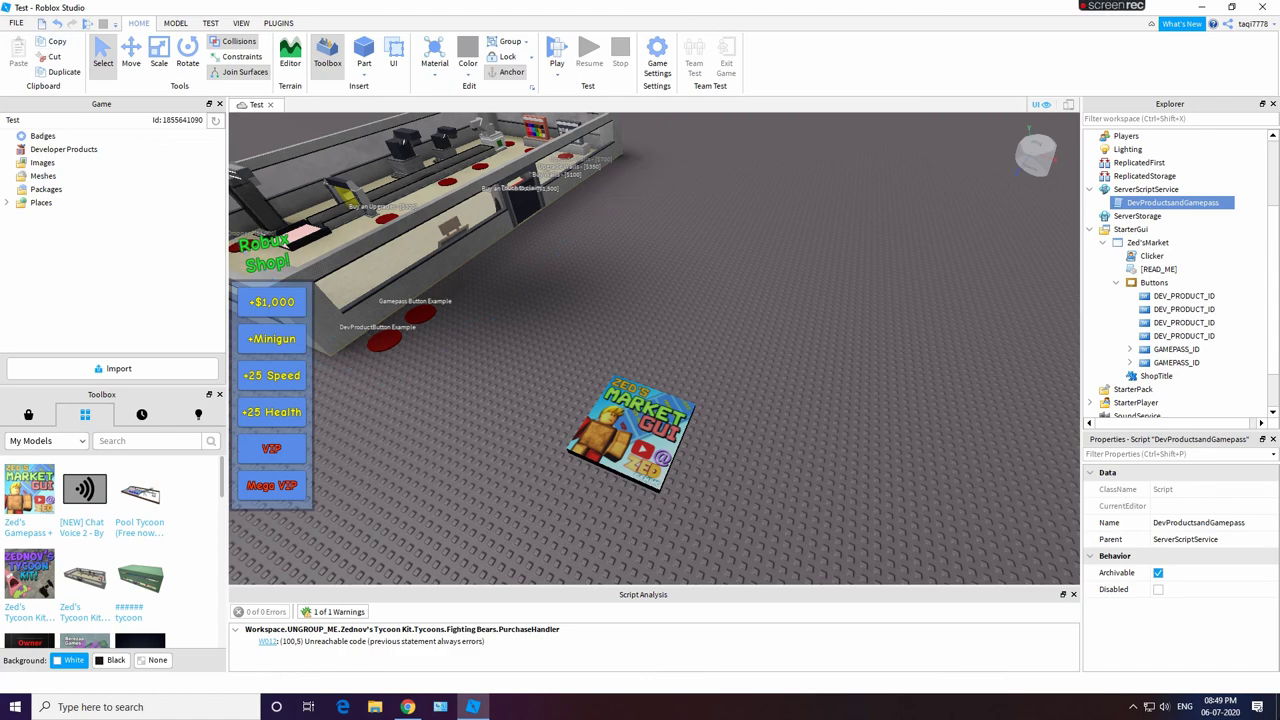